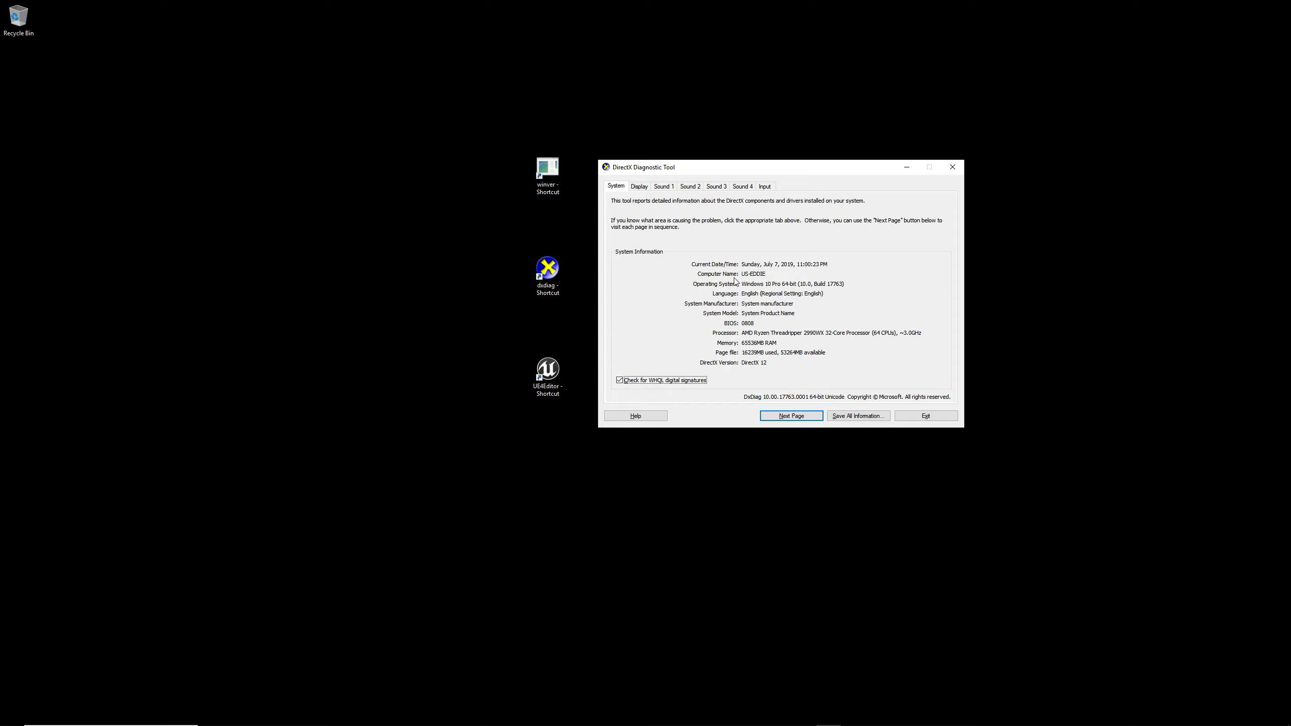
Check the graphics card and driver details on the Display page of the DirectX Diagnostic Tool, and close the tool
{"action": "left_click", "coordinate": [642, 187]}
{"action": "left_click_drag", "start_coordinate": [672, 173], "coordinate": [664, 160]}
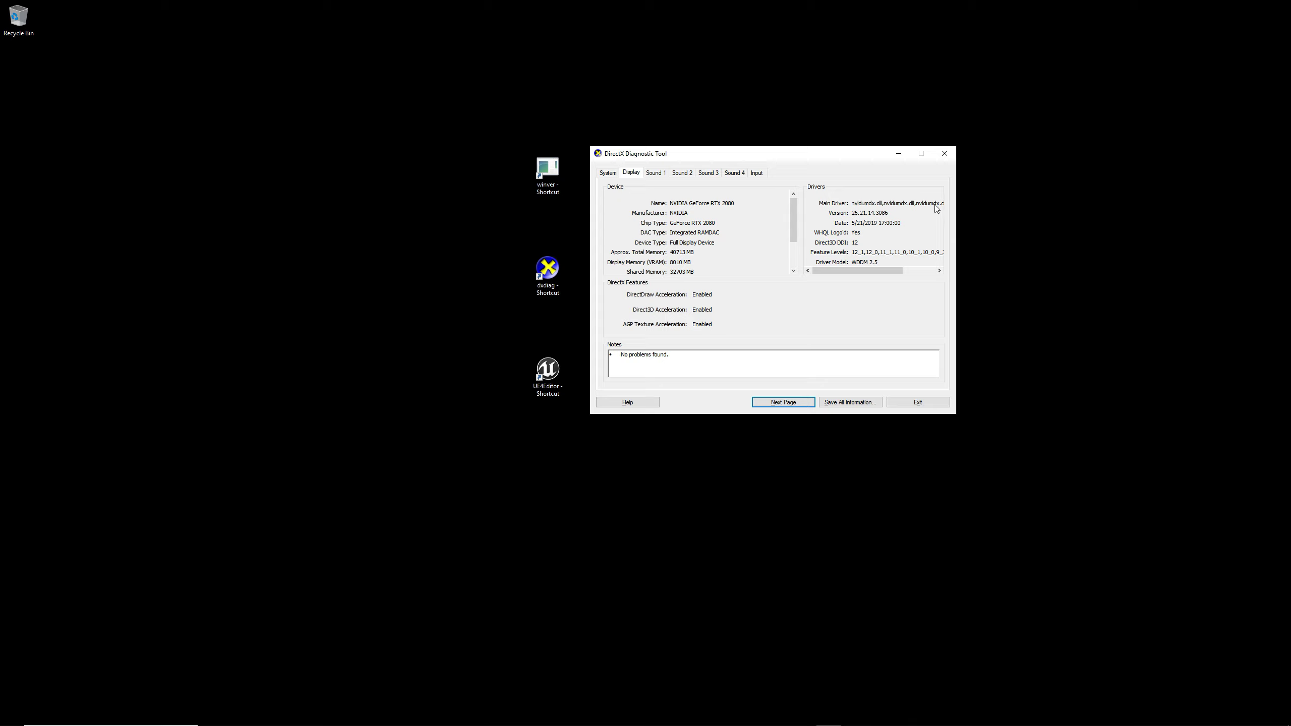
{"action": "left_click", "coordinate": [944, 154]}
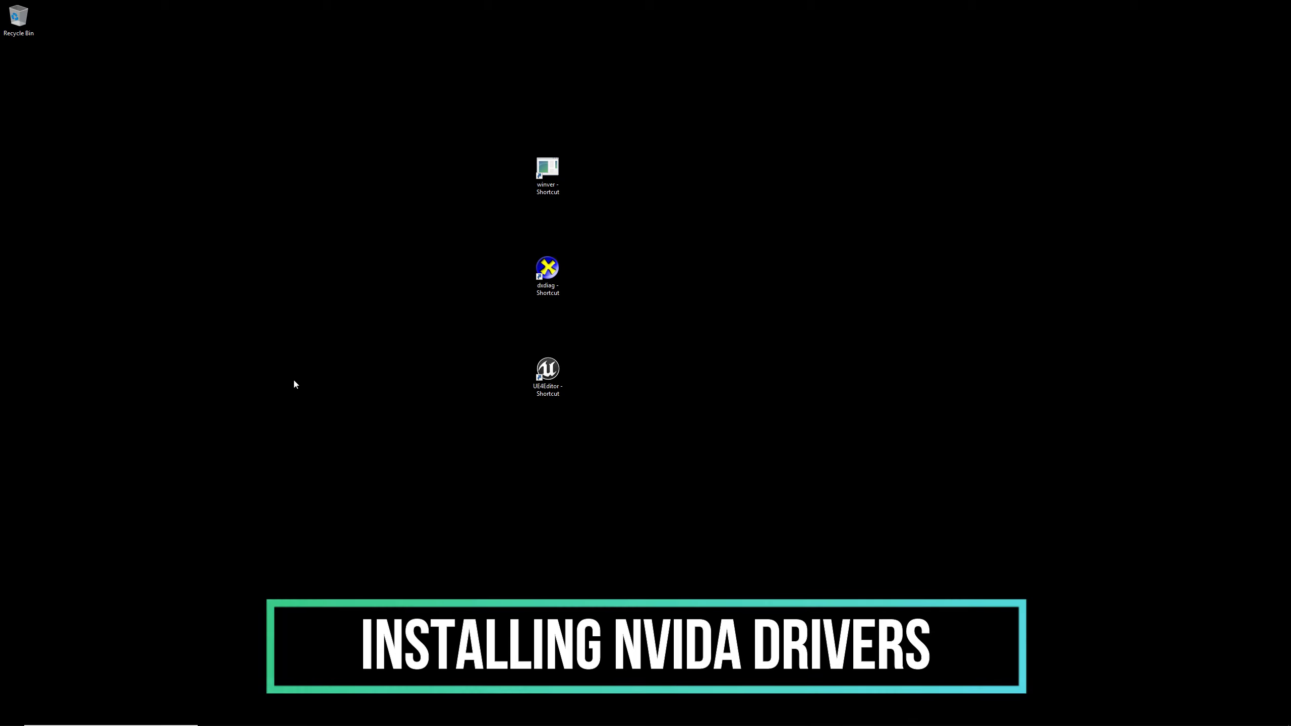
Switch to Google Chrome and open the Drivers page of the GeForce website
{"action": "left_click", "coordinate": [129, 717]}
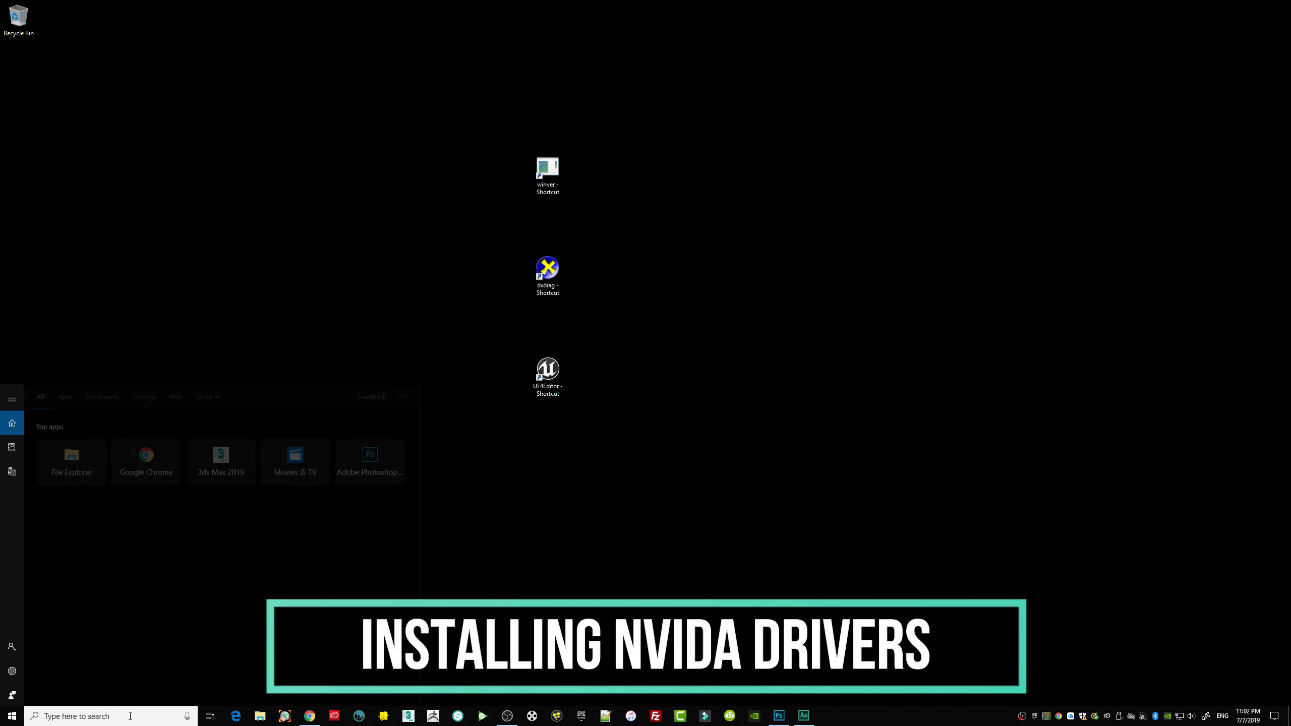
{"action": "left_click", "coordinate": [149, 460]}
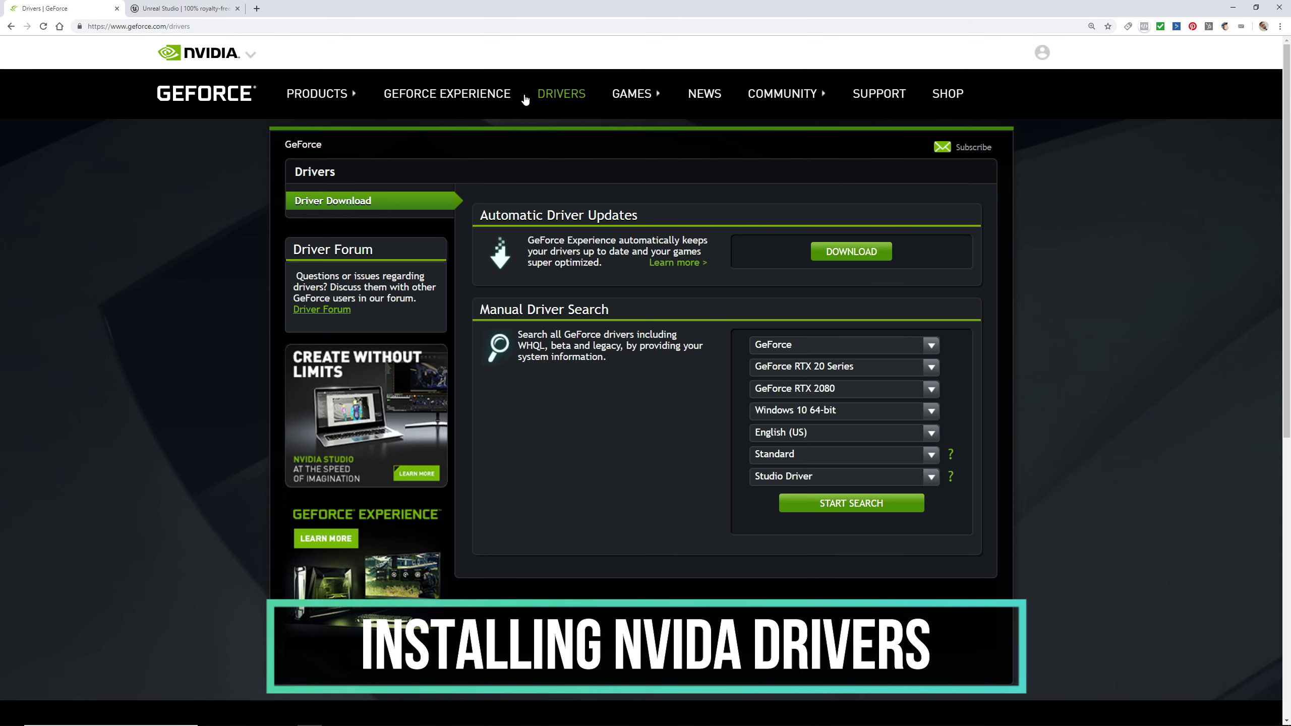
{"action": "left_click", "coordinate": [549, 100]}
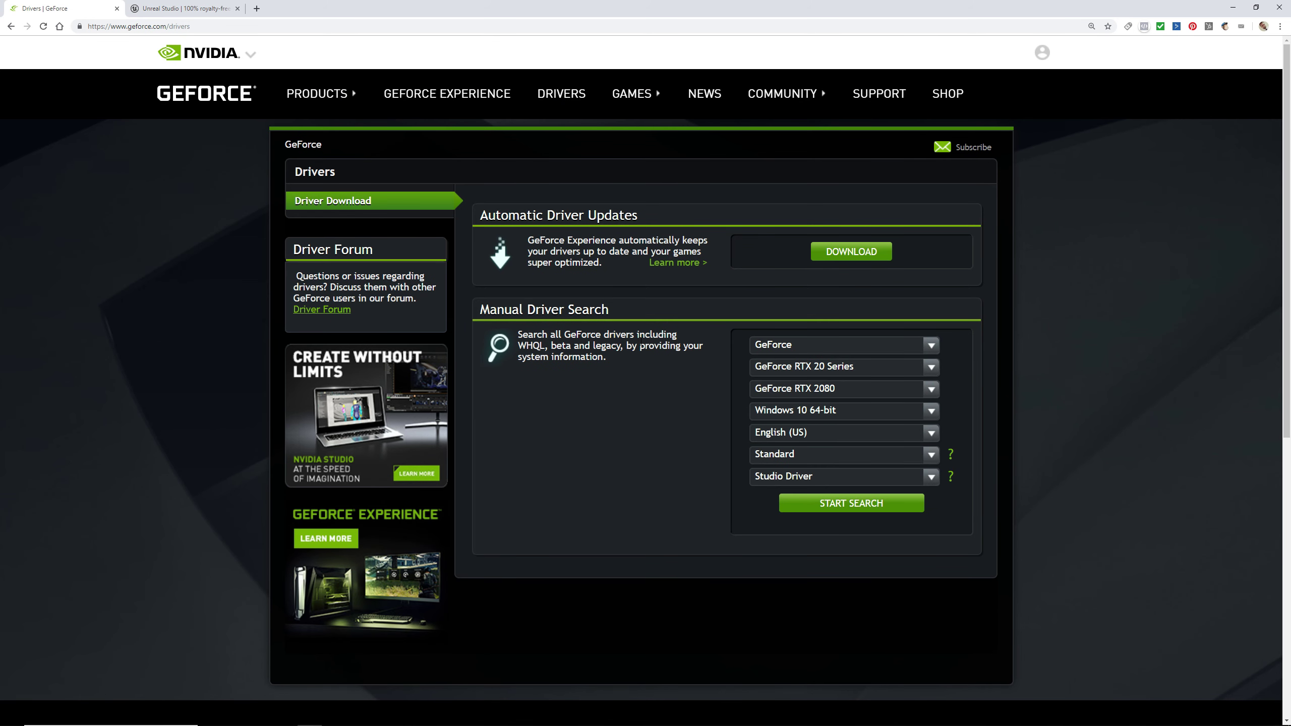
Set the product type to GeForce in the manual driver search
{"action": "left_click", "coordinate": [795, 350]}
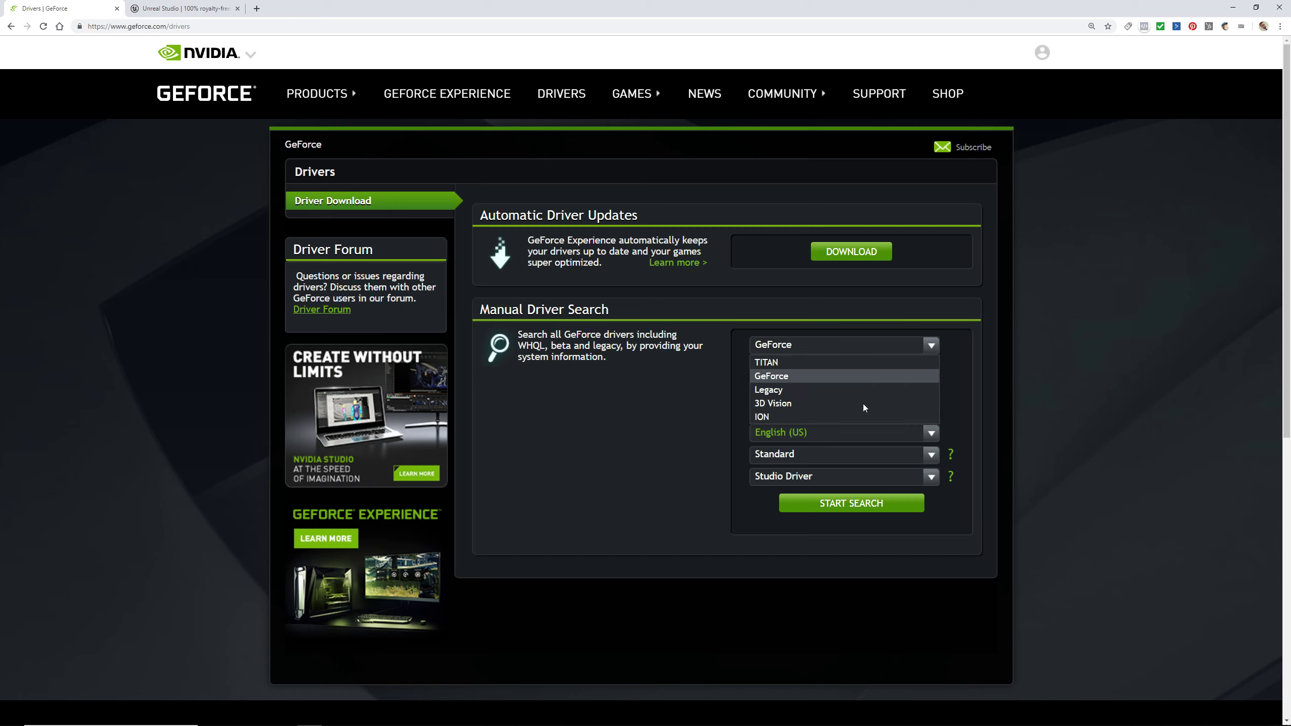
{"action": "left_click", "coordinate": [631, 365]}
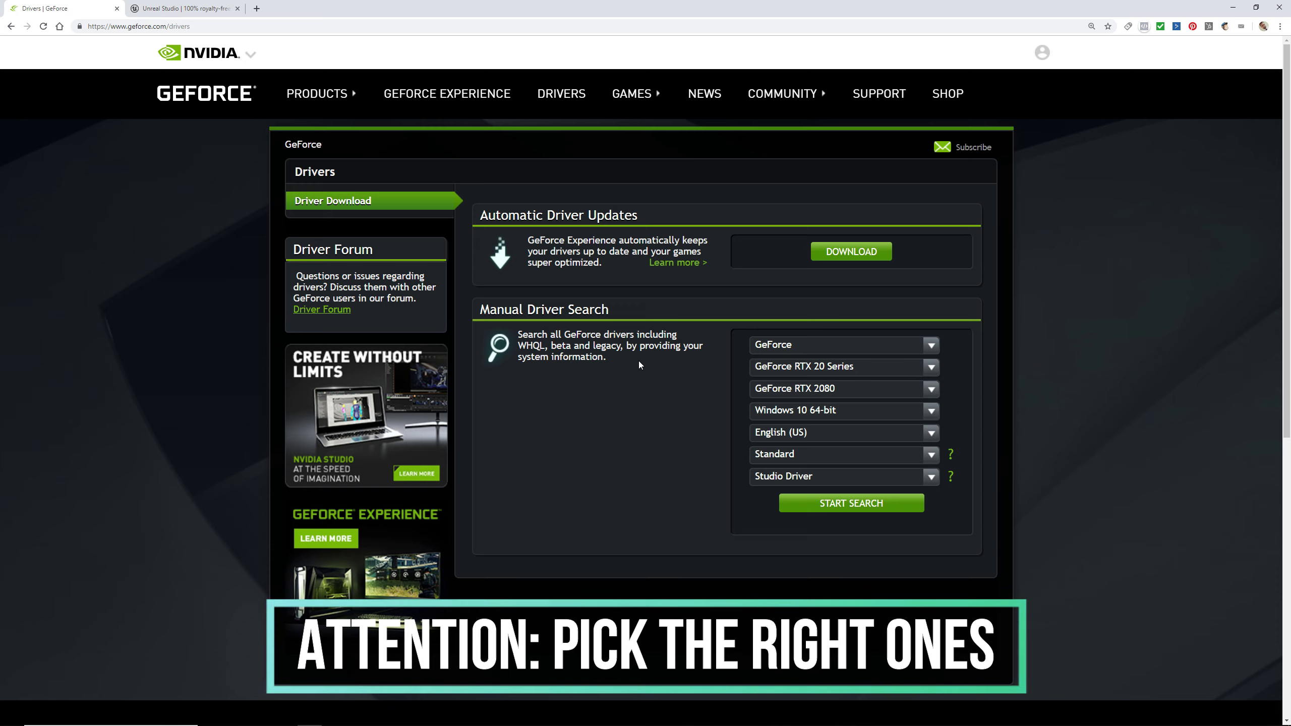
{"action": "left_click", "coordinate": [932, 350]}
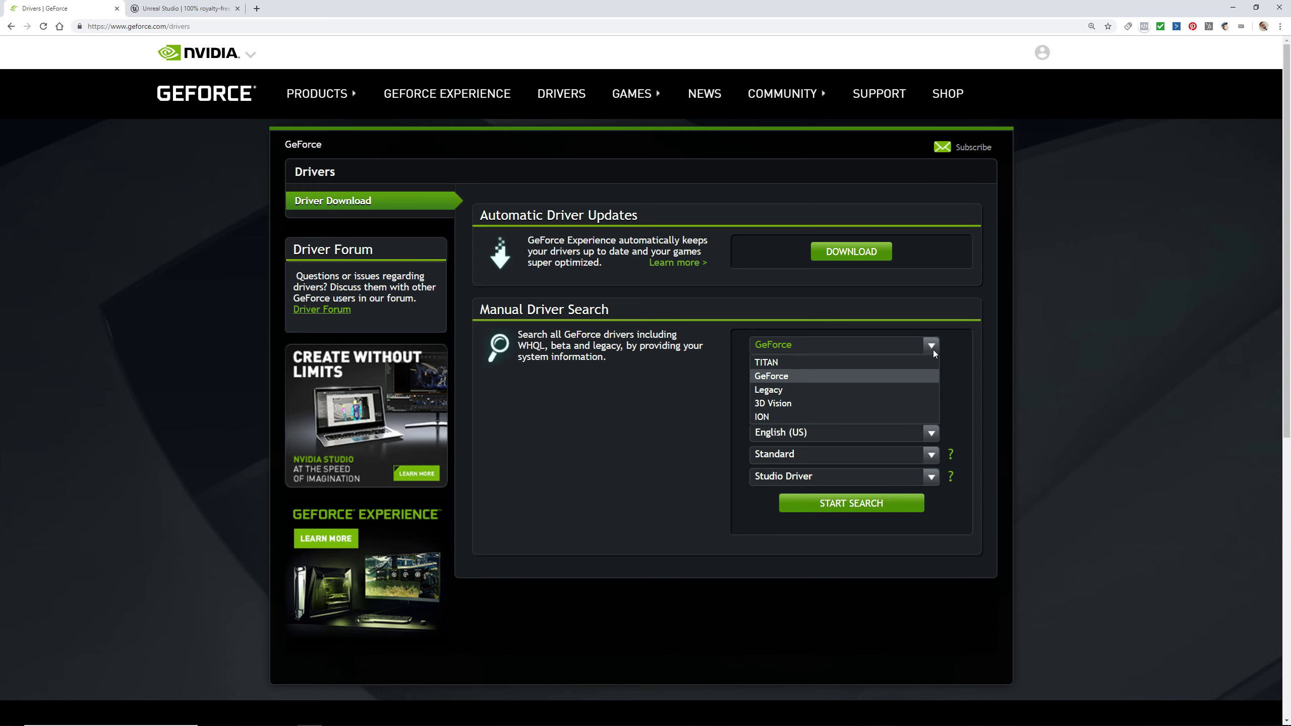
{"action": "left_click", "coordinate": [792, 376]}
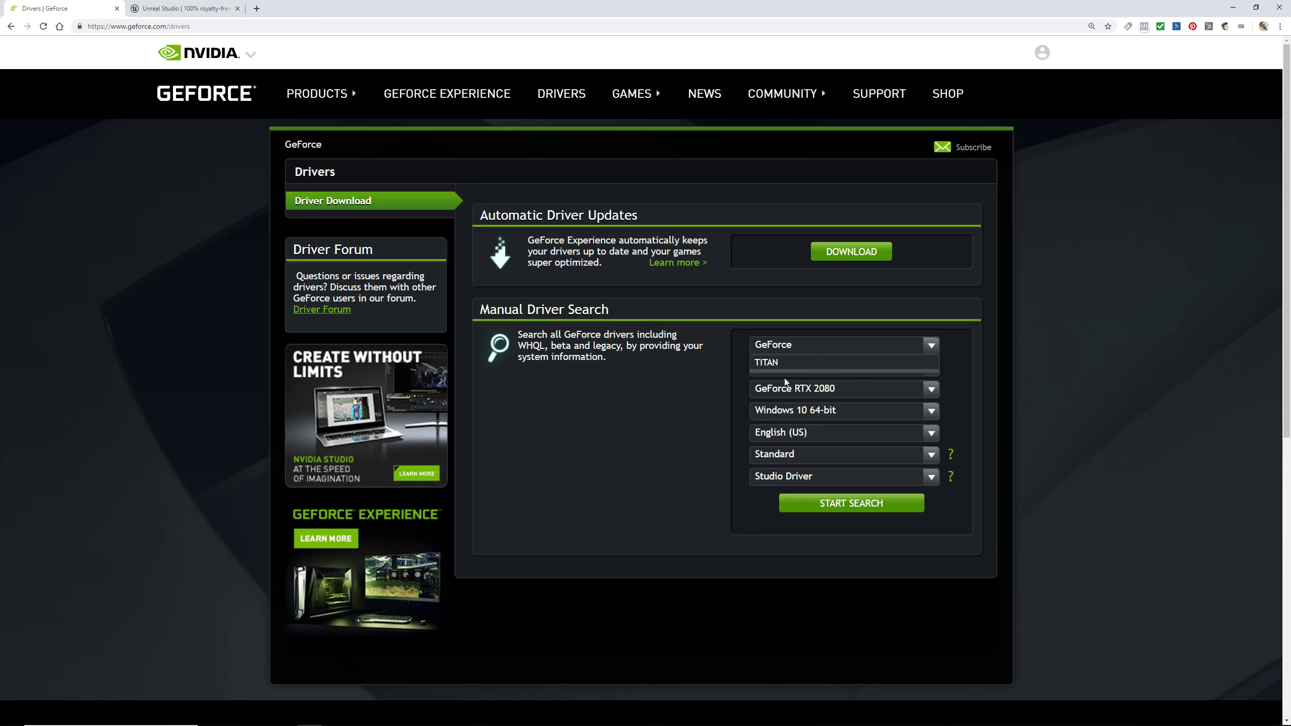
Set the product series to GeForce RTX 20 Series in the manual driver search
{"action": "left_click", "coordinate": [921, 374]}
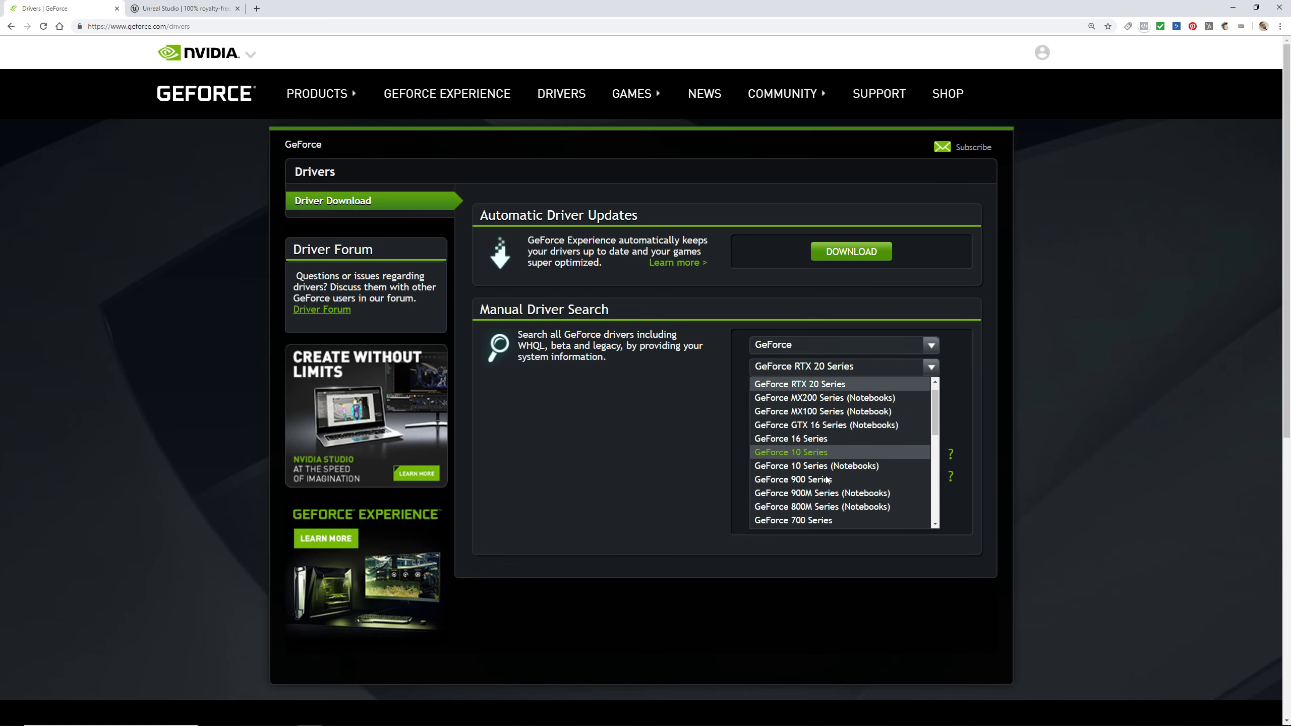
{"action": "left_click", "coordinate": [838, 398]}
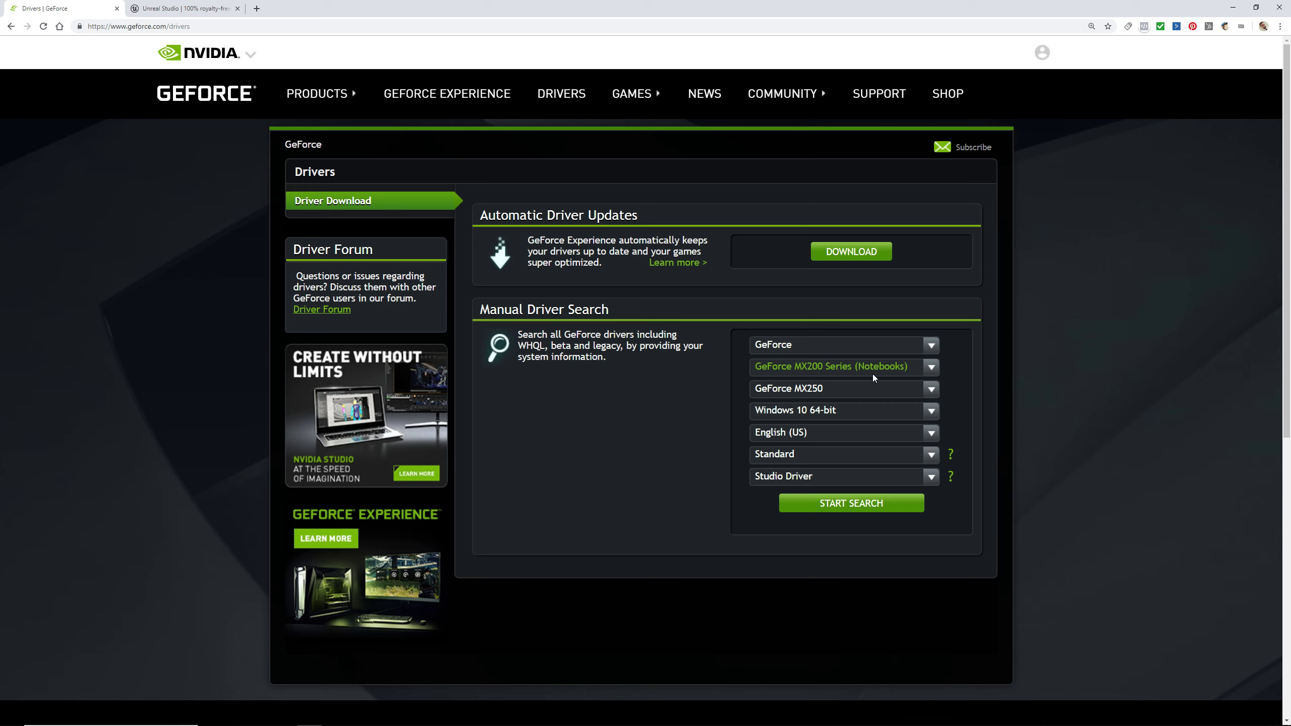
{"action": "left_click", "coordinate": [927, 368]}
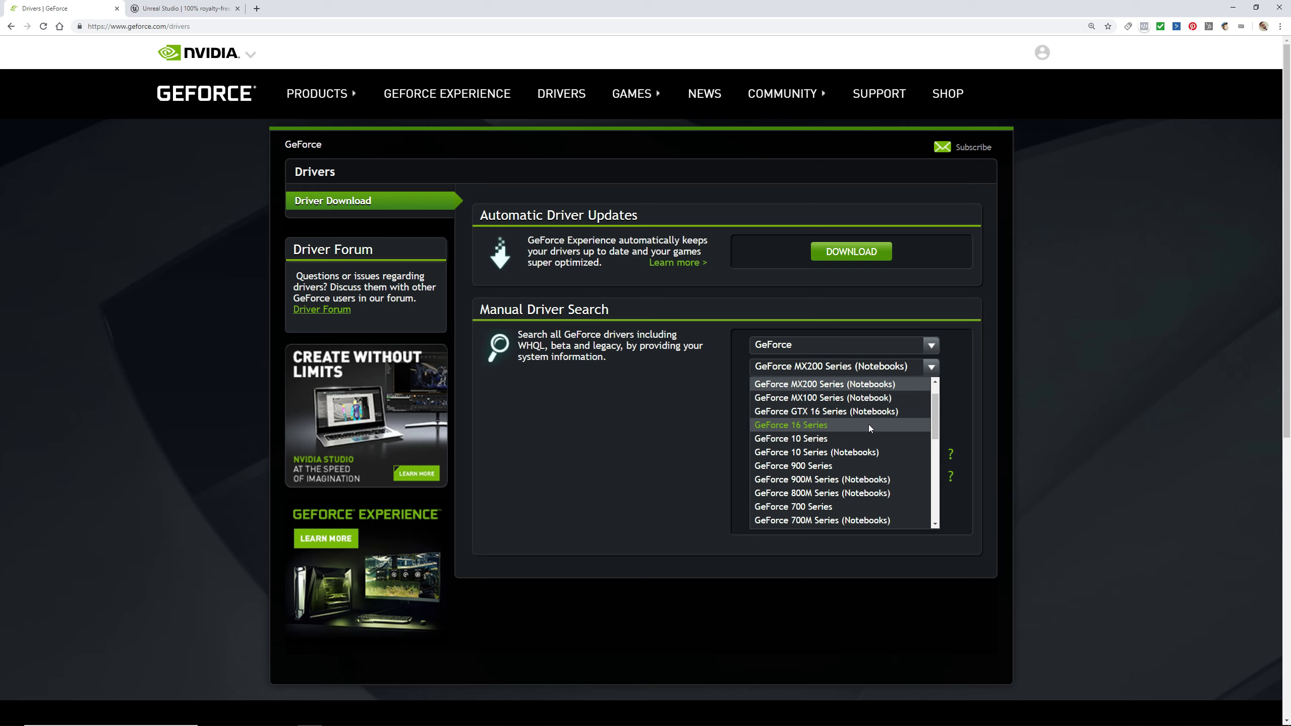
{"action": "scroll", "coordinate": [869, 423], "scroll_direction": "up", "scroll_amount": 2}
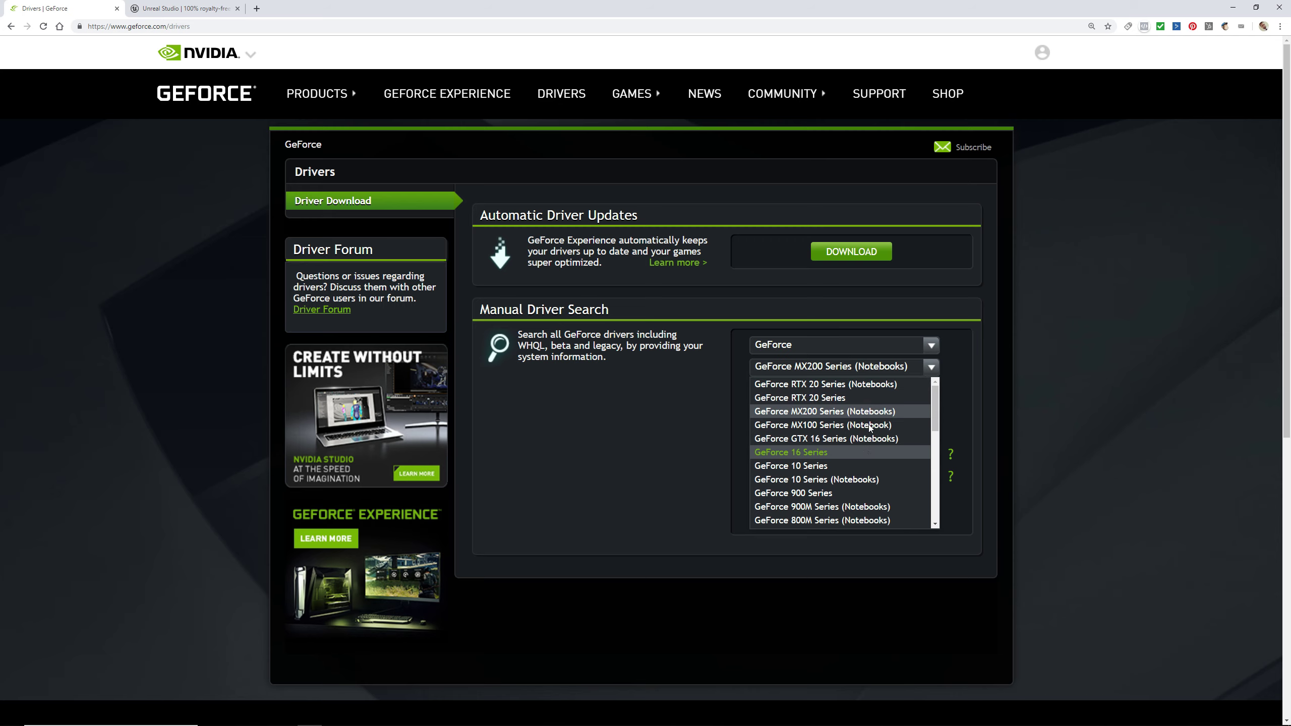
{"action": "left_click", "coordinate": [825, 398]}
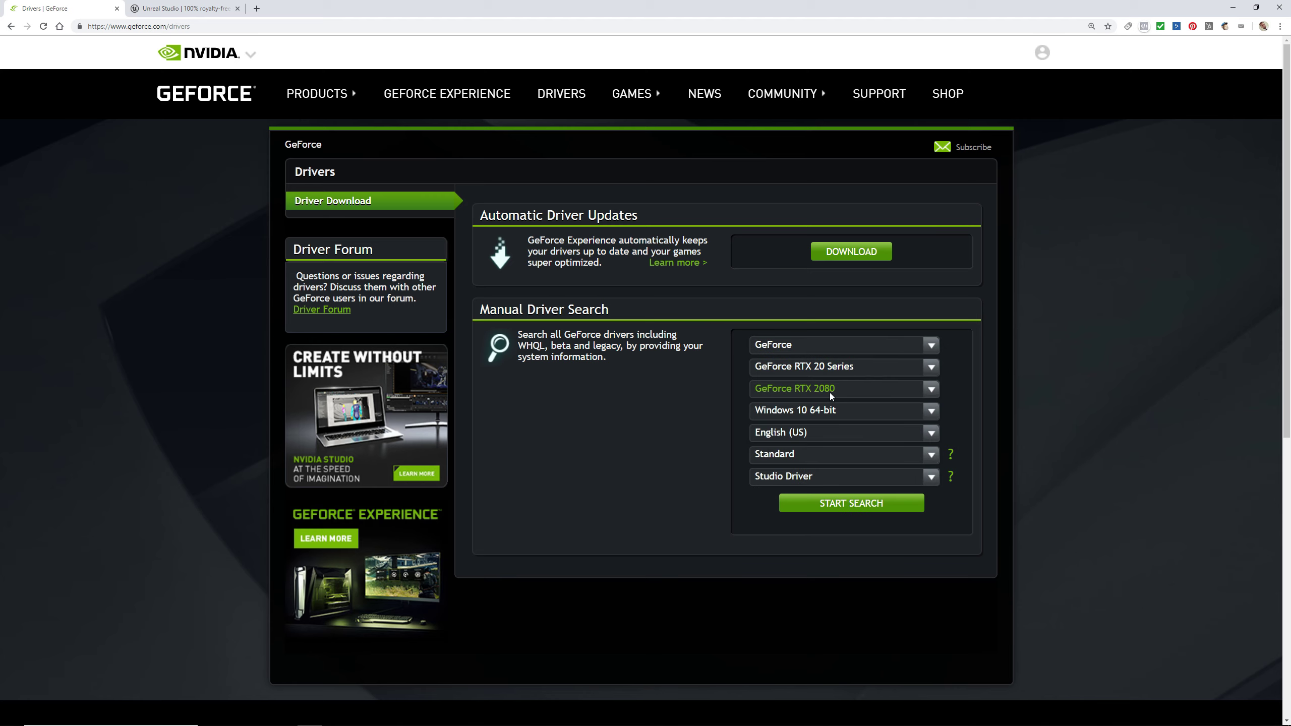
Choose GeForce RTX 2080 as the graphics card and Windows 10 64-bit as the operating system for the driver search
{"action": "left_click", "coordinate": [785, 392]}
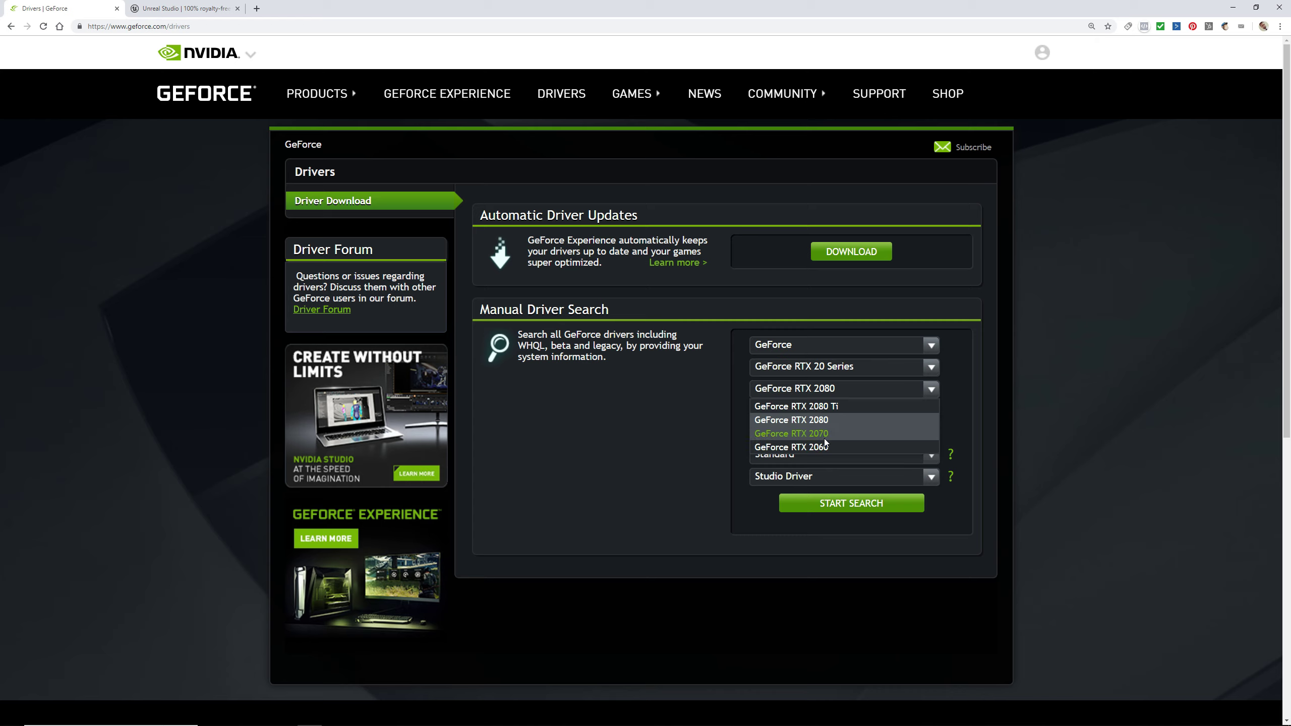
{"action": "left_click", "coordinate": [927, 396]}
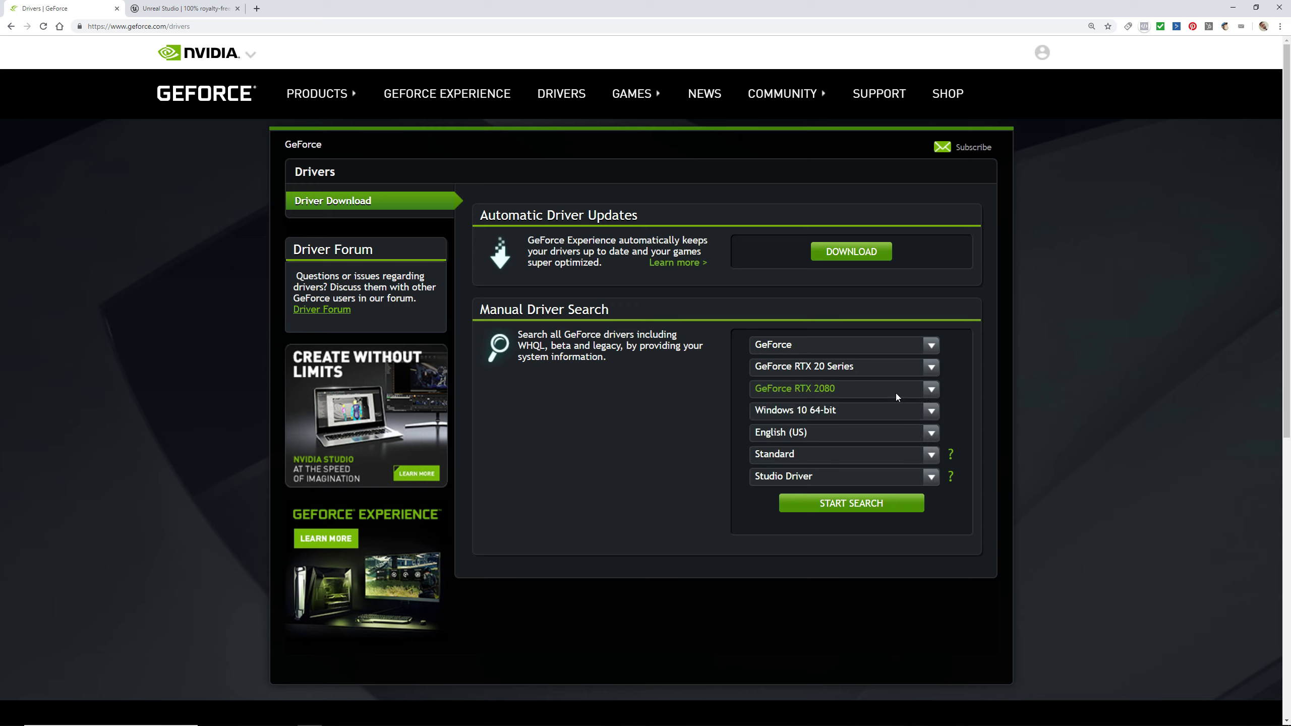
{"action": "left_click", "coordinate": [823, 416]}
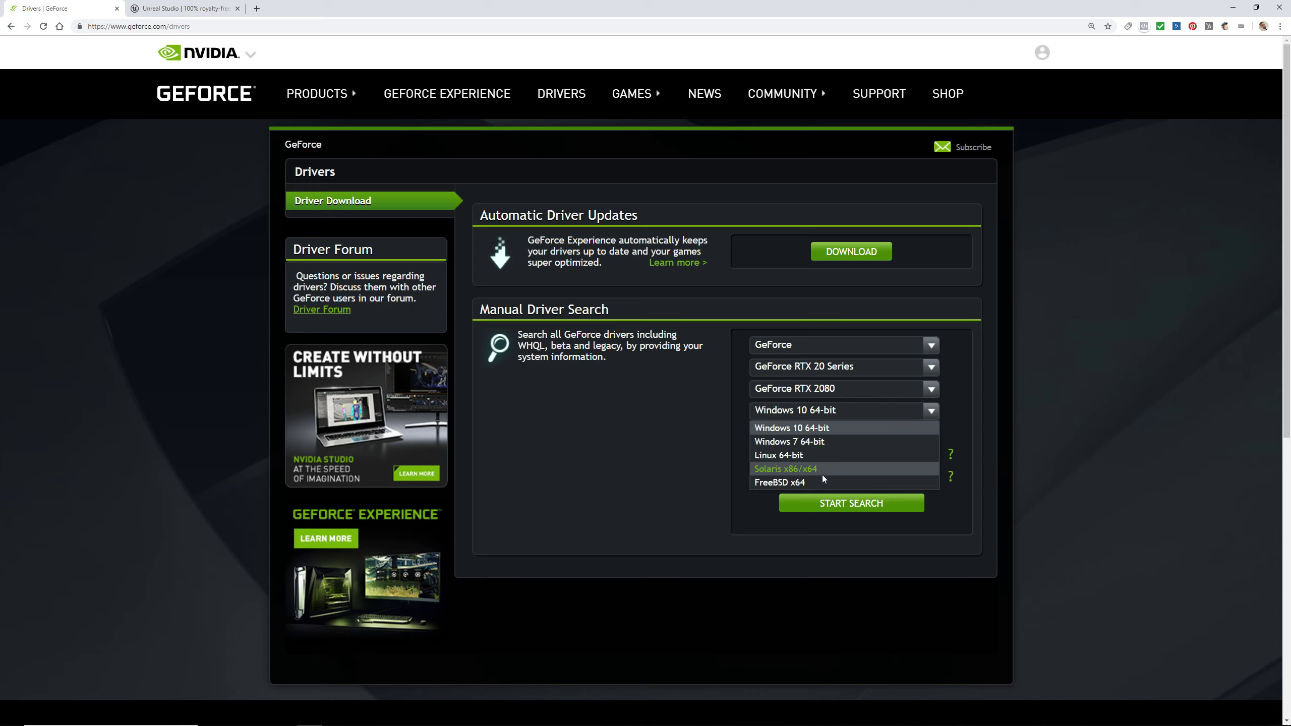
{"action": "left_click", "coordinate": [819, 429]}
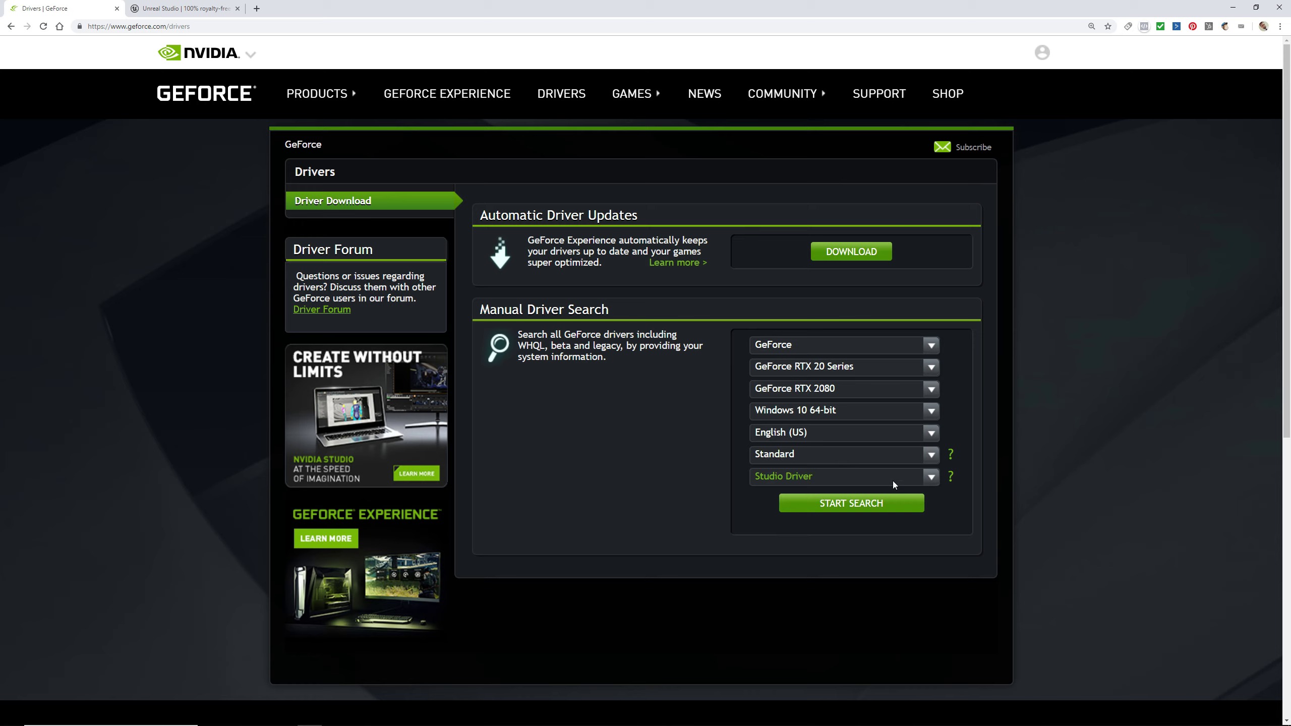
Review the available options for the Studio Driver setting and for the Standard or DCH driver type
{"action": "left_click", "coordinate": [826, 478]}
{"action": "left_click", "coordinate": [833, 466]}
{"action": "left_click", "coordinate": [932, 454]}
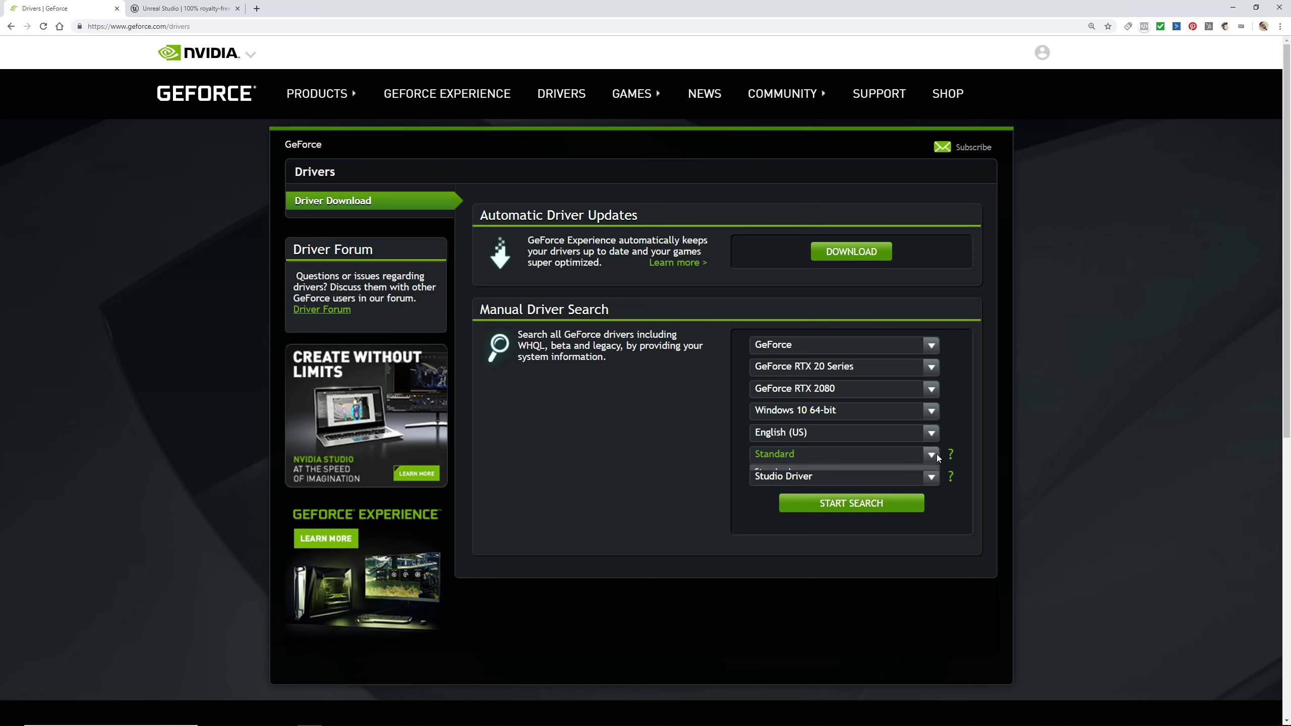
{"action": "left_click", "coordinate": [812, 456]}
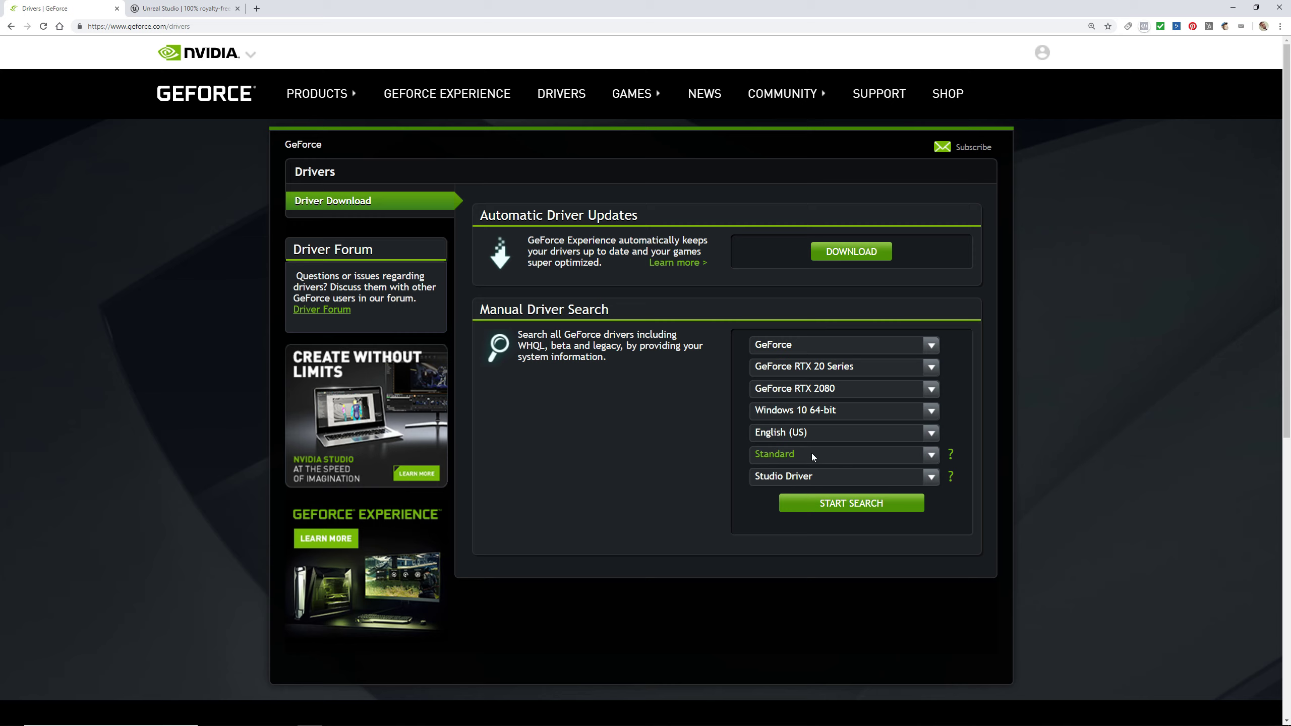
{"action": "left_click", "coordinate": [812, 456]}
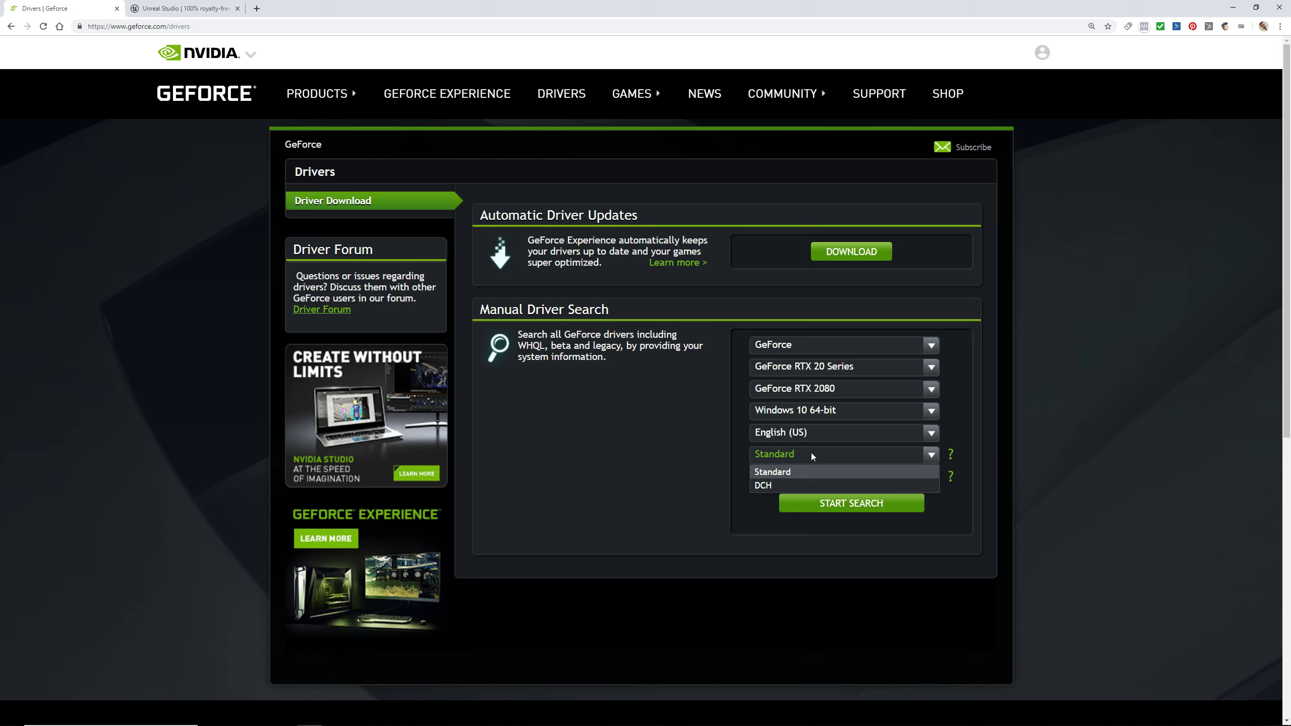
{"action": "left_click", "coordinate": [805, 455]}
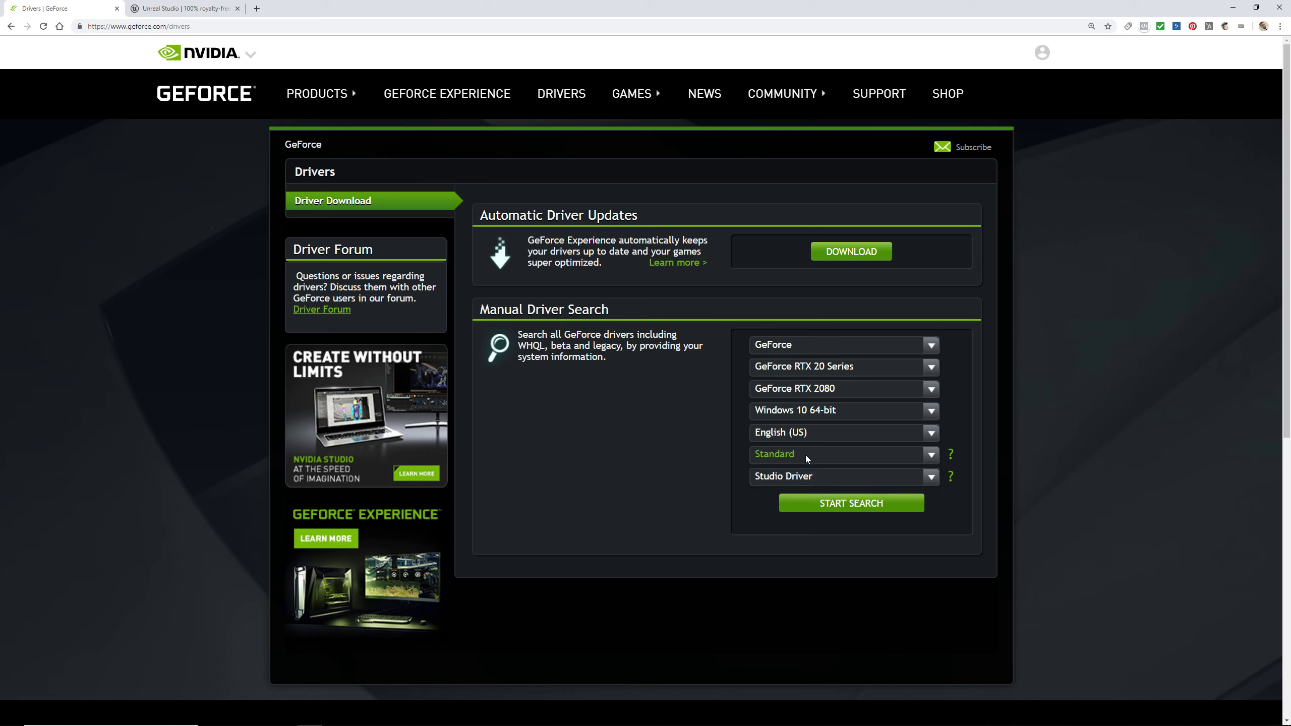
{"action": "left_click", "coordinate": [805, 455]}
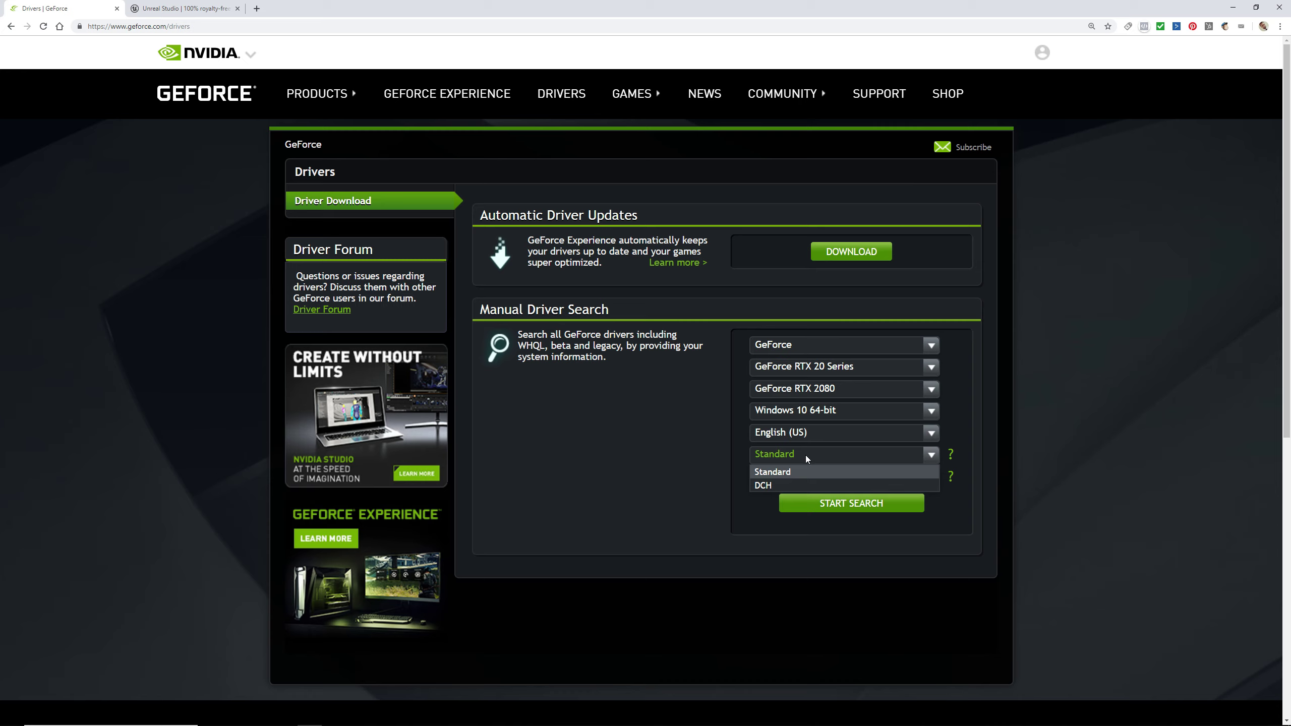
{"action": "left_click", "coordinate": [805, 455]}
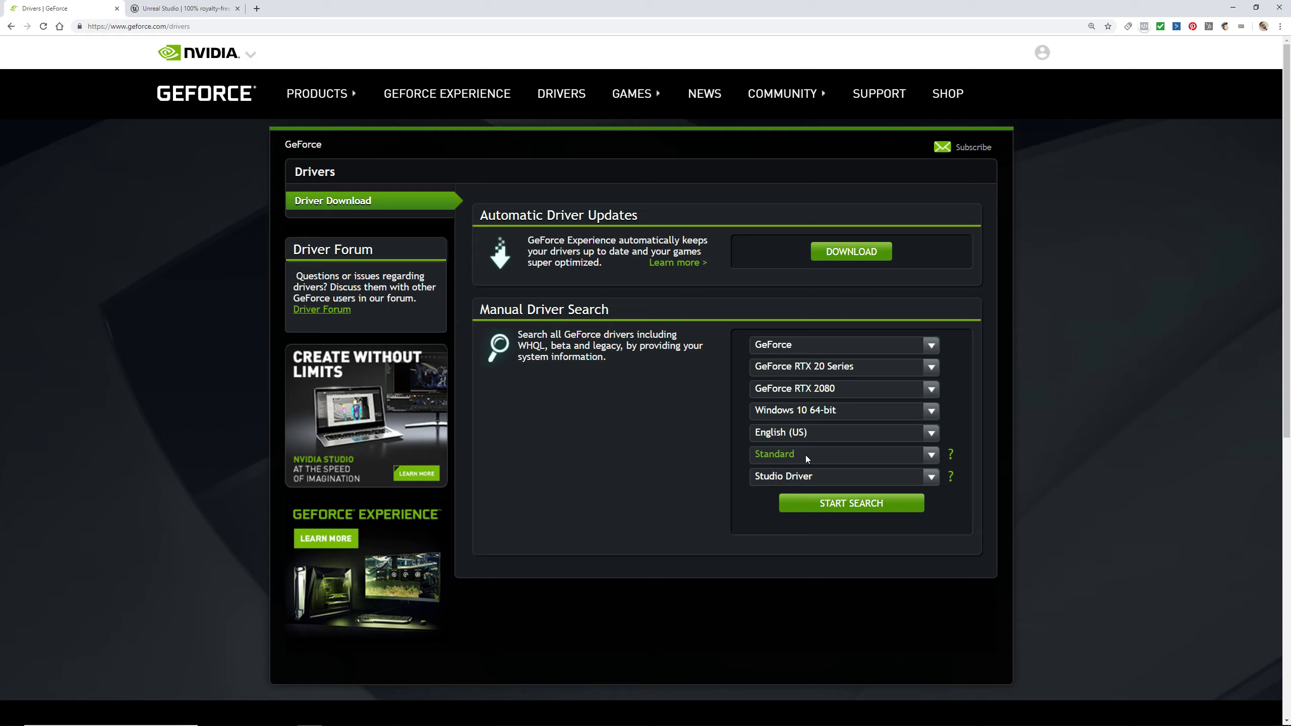
Check the installed driver type of the GeForce RTX 2080 in the NVIDIA Control Panel's system information, and close the control panel
{"action": "left_click", "coordinate": [1233, 7]}
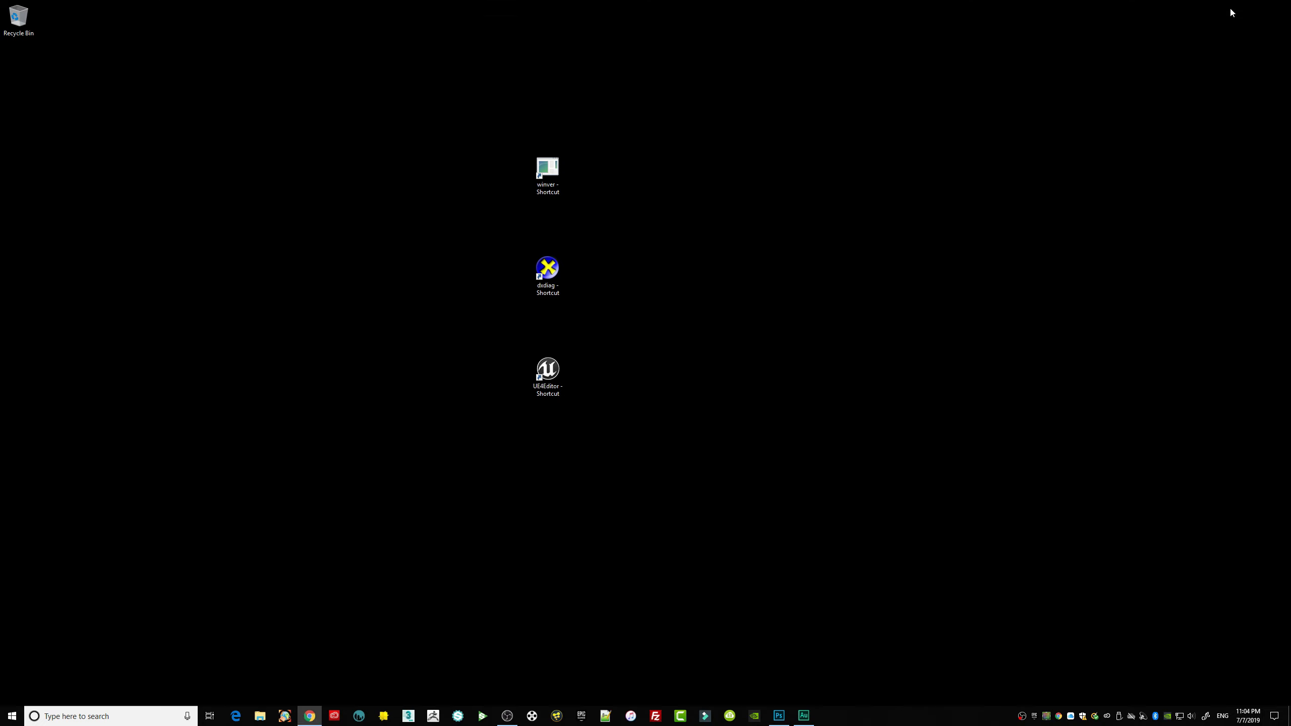
{"action": "right_click", "coordinate": [364, 342]}
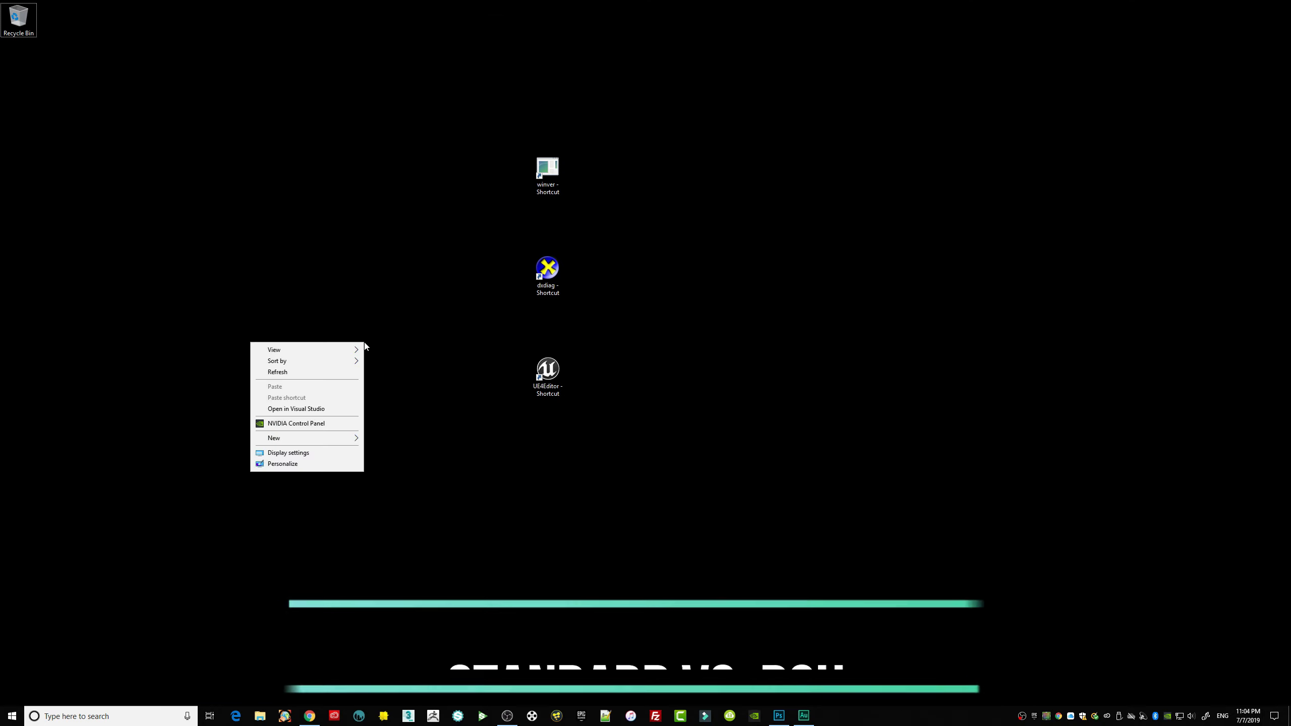
{"action": "left_click", "coordinate": [308, 424]}
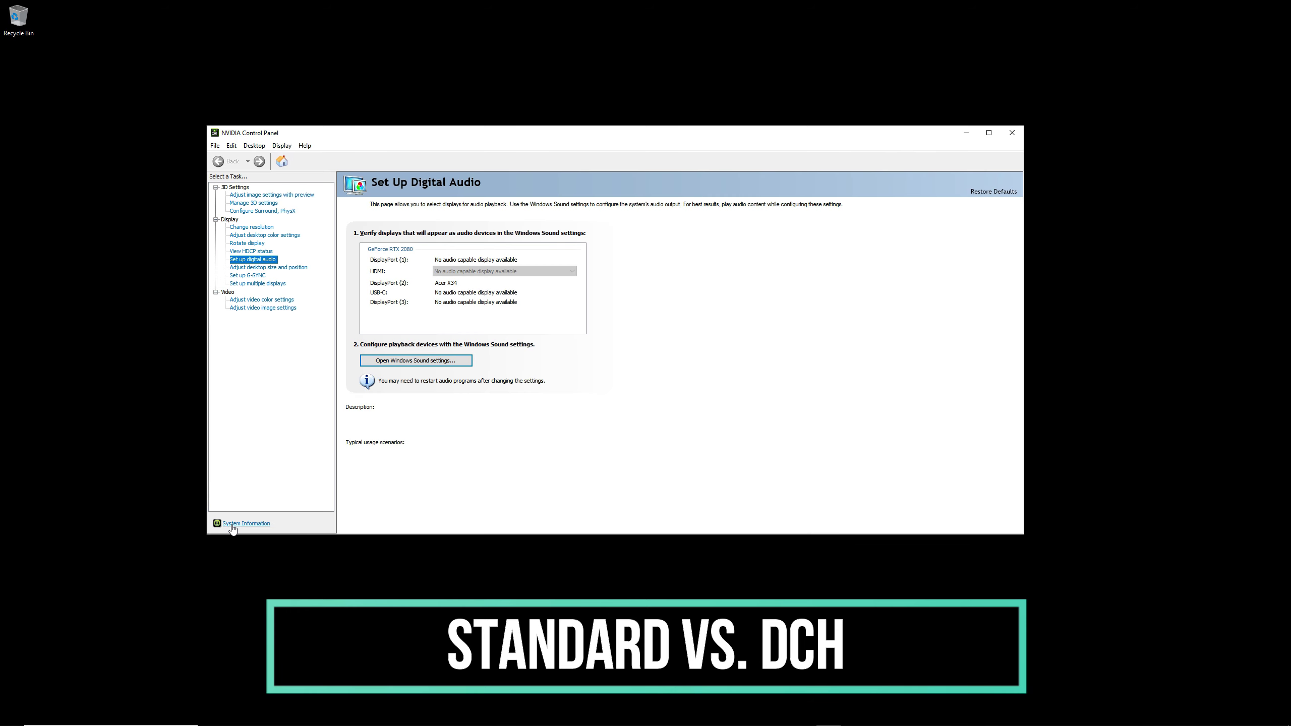
{"action": "left_click", "coordinate": [249, 525]}
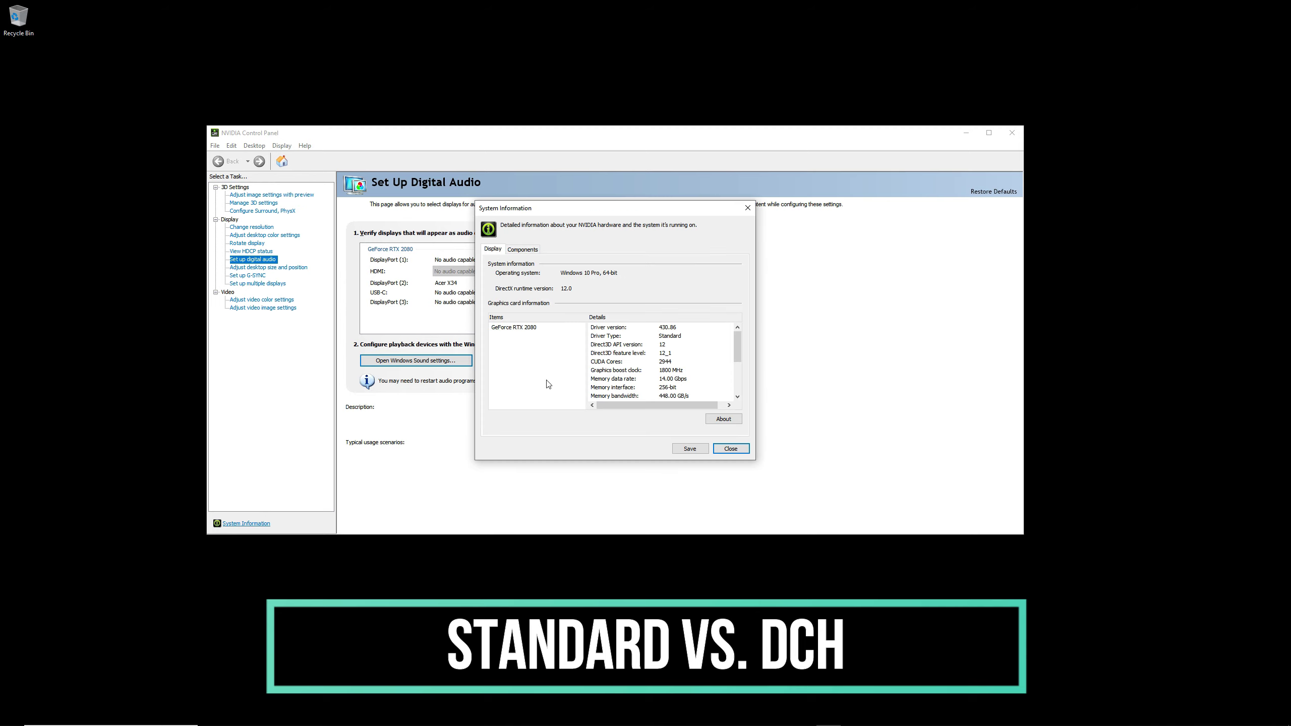
{"action": "left_click", "coordinate": [508, 329]}
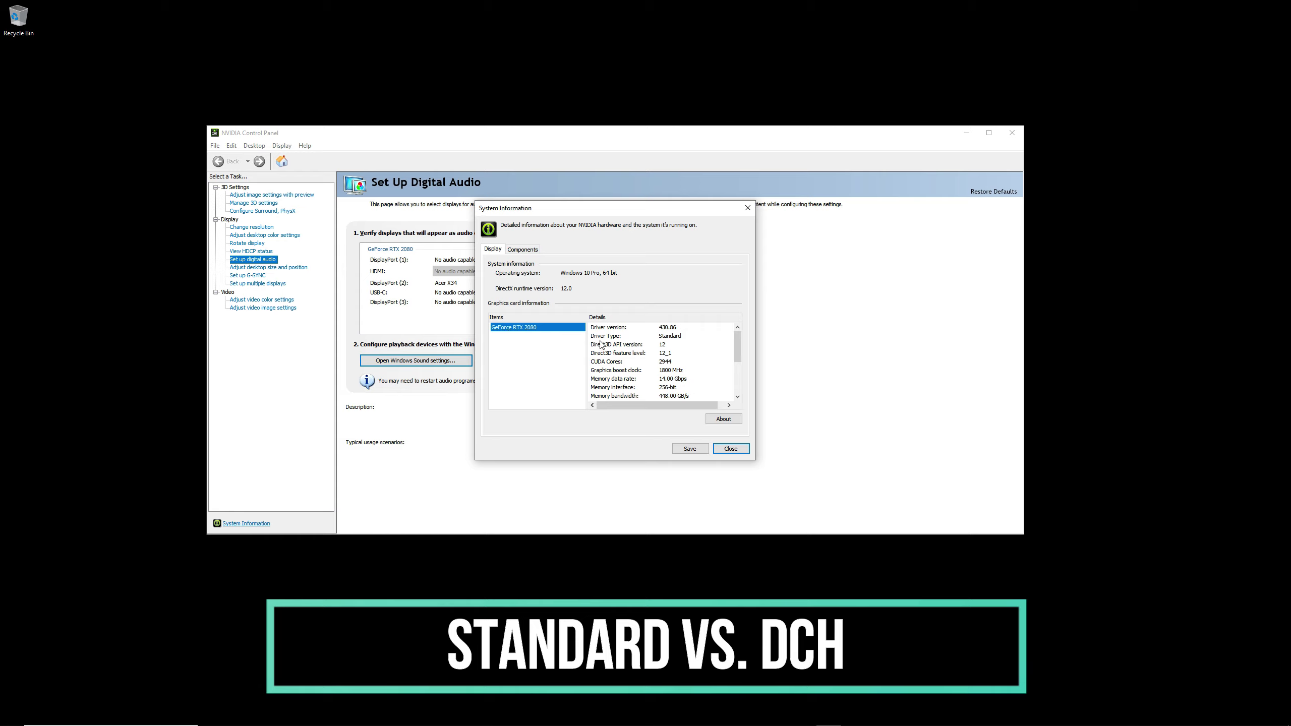
{"action": "left_click", "coordinate": [683, 344]}
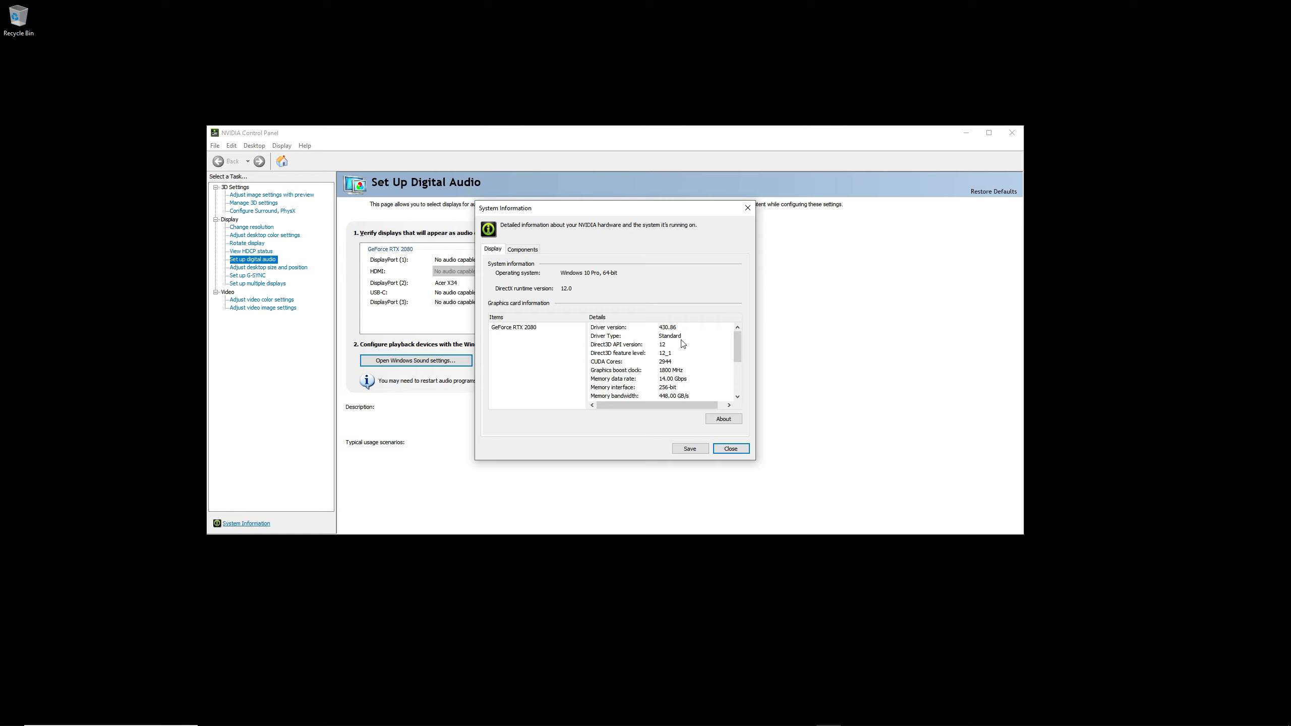
{"action": "left_click", "coordinate": [725, 448]}
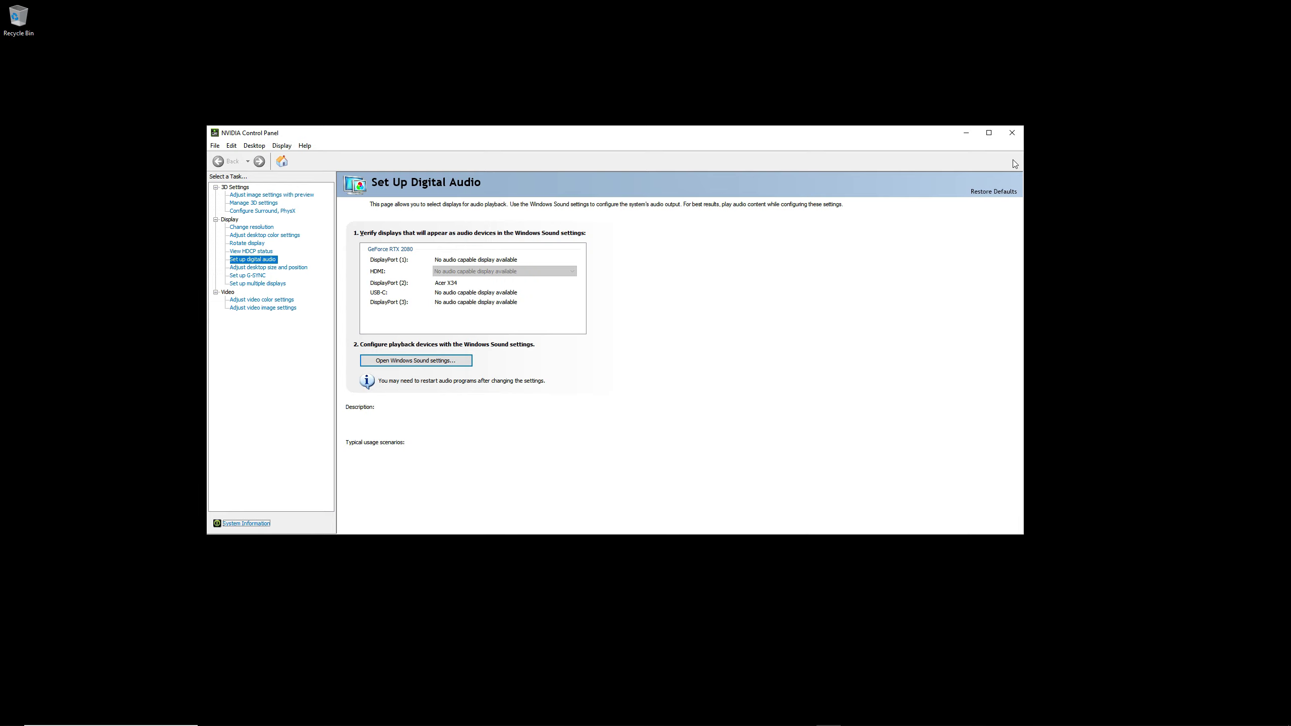
{"action": "left_click", "coordinate": [1010, 132]}
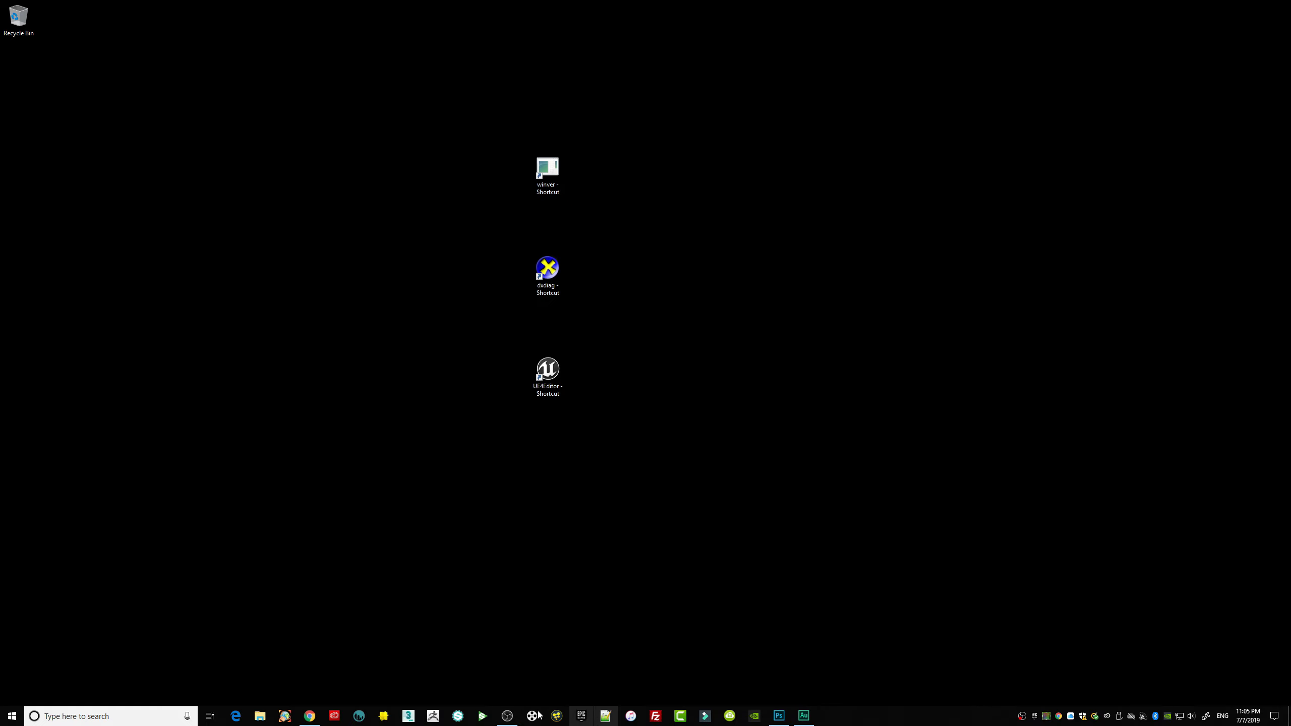
Switch back to the GeForce driver search in Chrome and use Standard as the driver type
{"action": "left_click", "coordinate": [309, 716]}
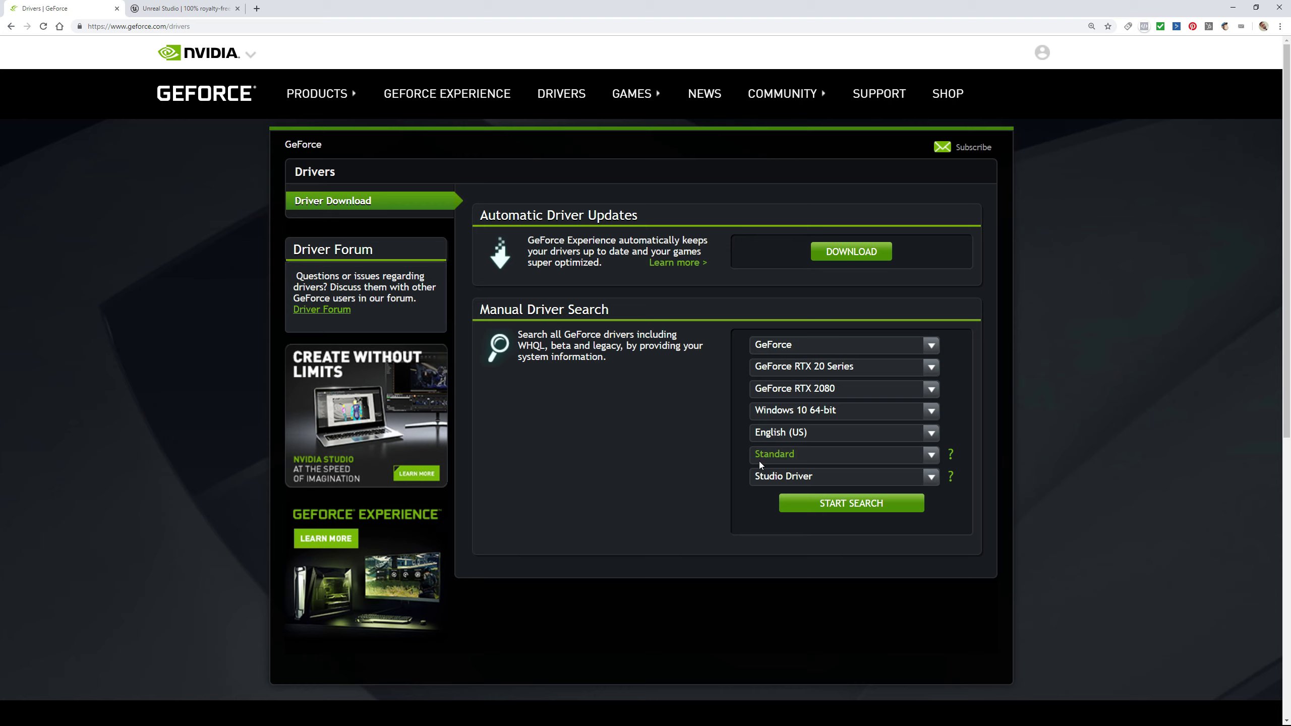
{"action": "left_click", "coordinate": [934, 454]}
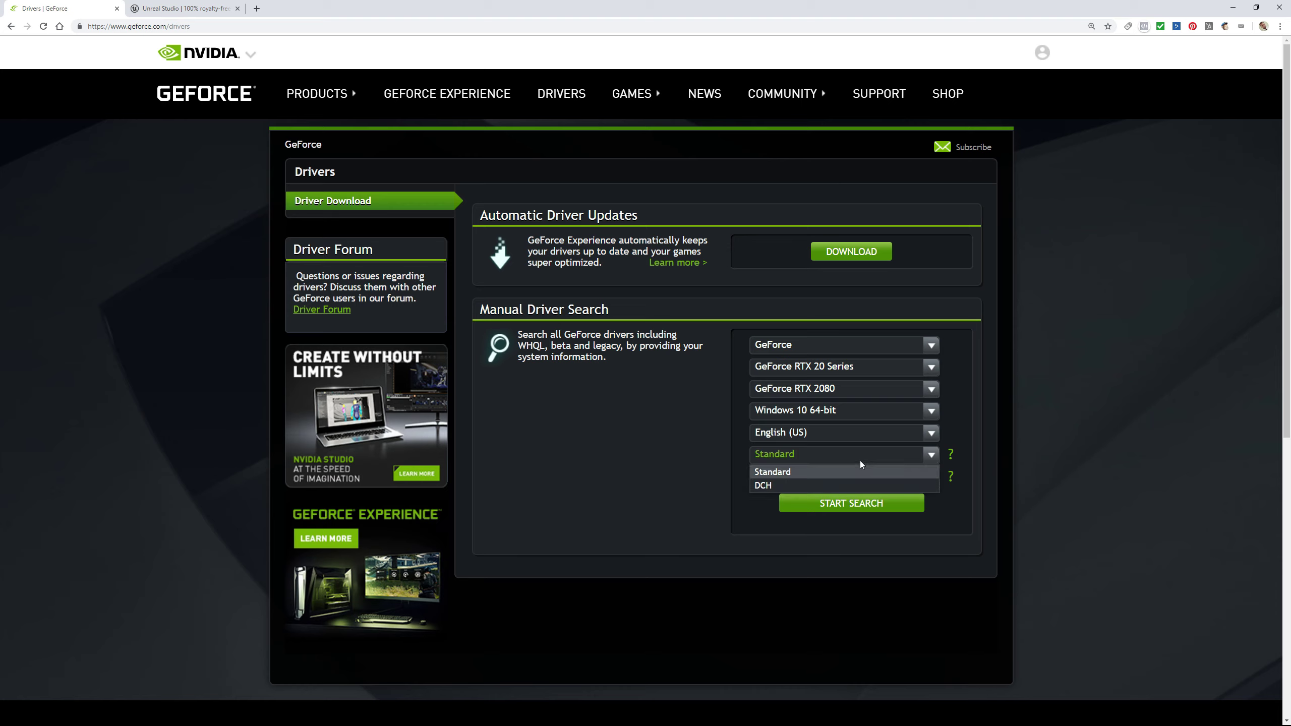
{"action": "left_click", "coordinate": [801, 456]}
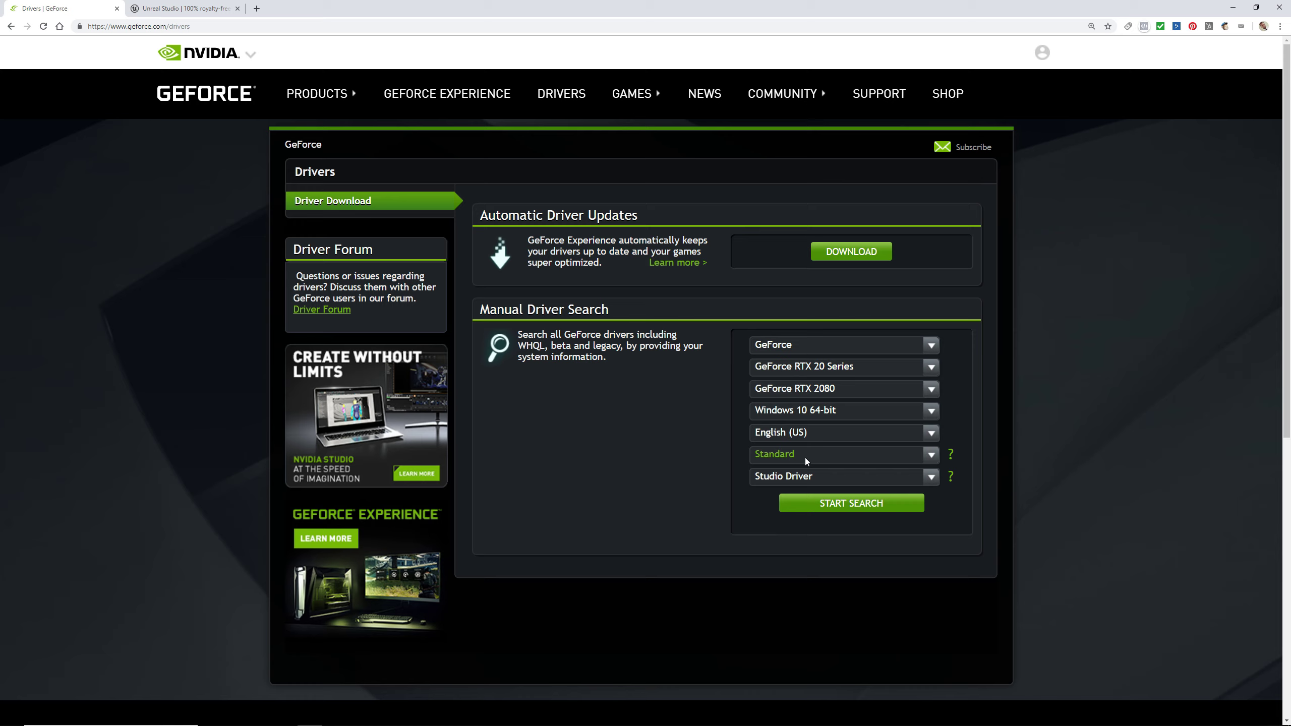
Keep Studio Driver as the driver option, run the manual driver search, and review the resulting driver list
{"action": "left_click", "coordinate": [925, 480]}
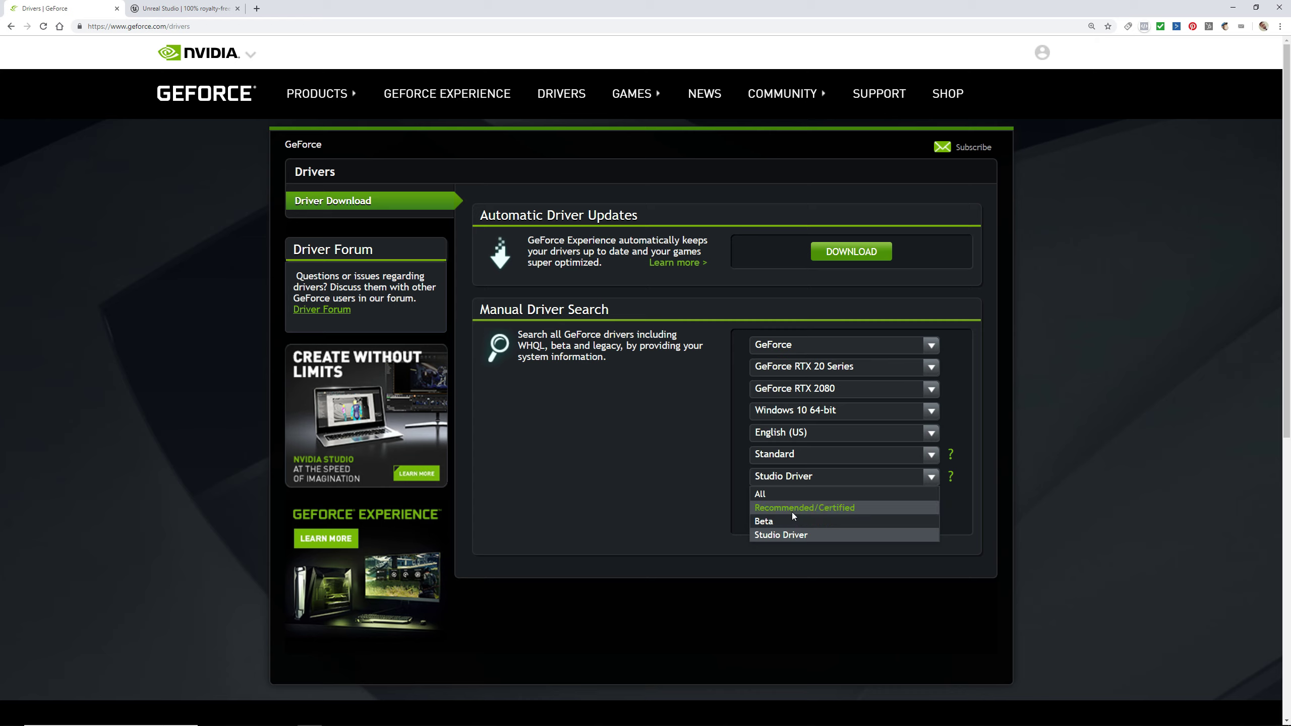
{"action": "left_click", "coordinate": [790, 535]}
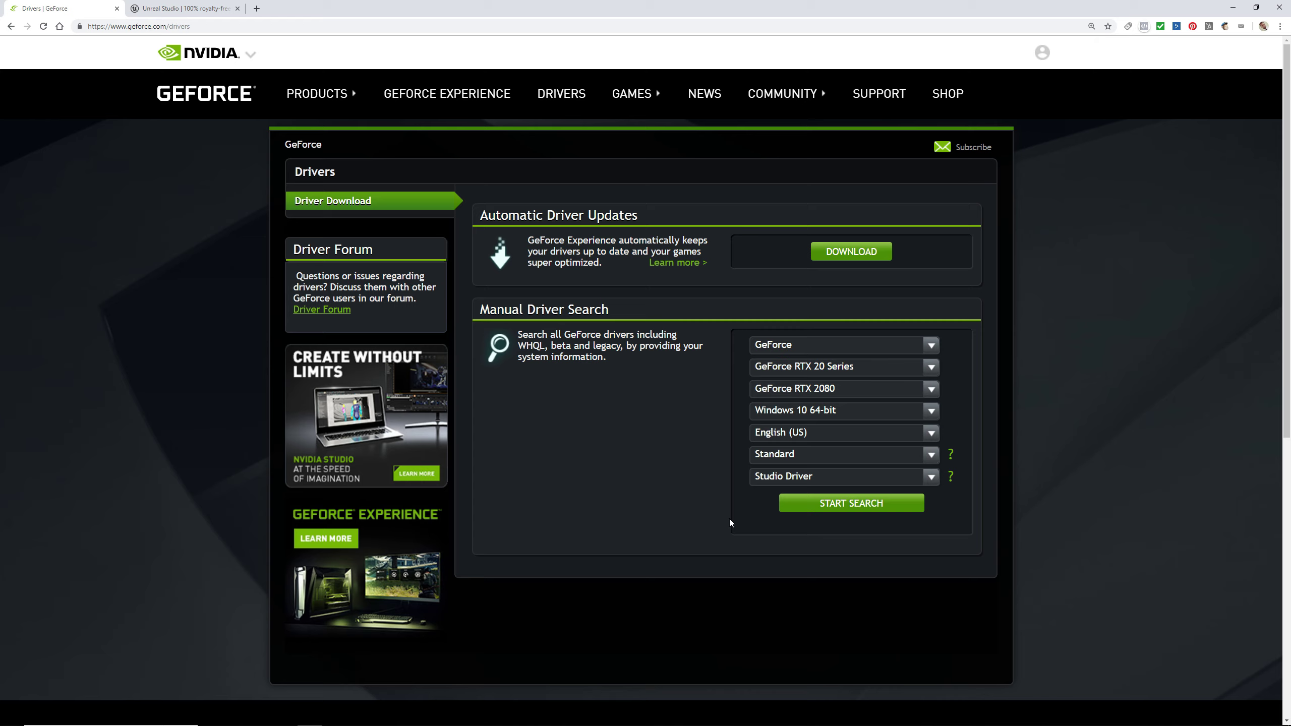
{"action": "left_click", "coordinate": [828, 505]}
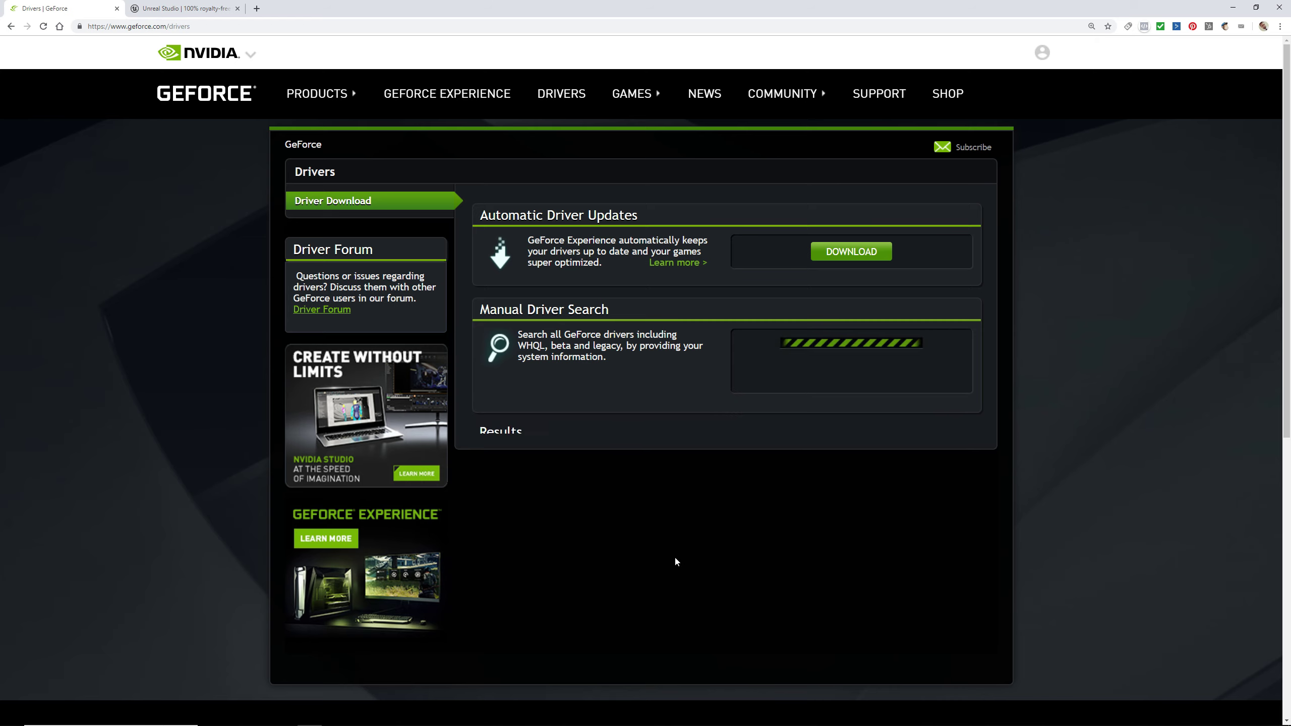
{"action": "scroll", "coordinate": [694, 580], "scroll_direction": "down", "scroll_amount": 3}
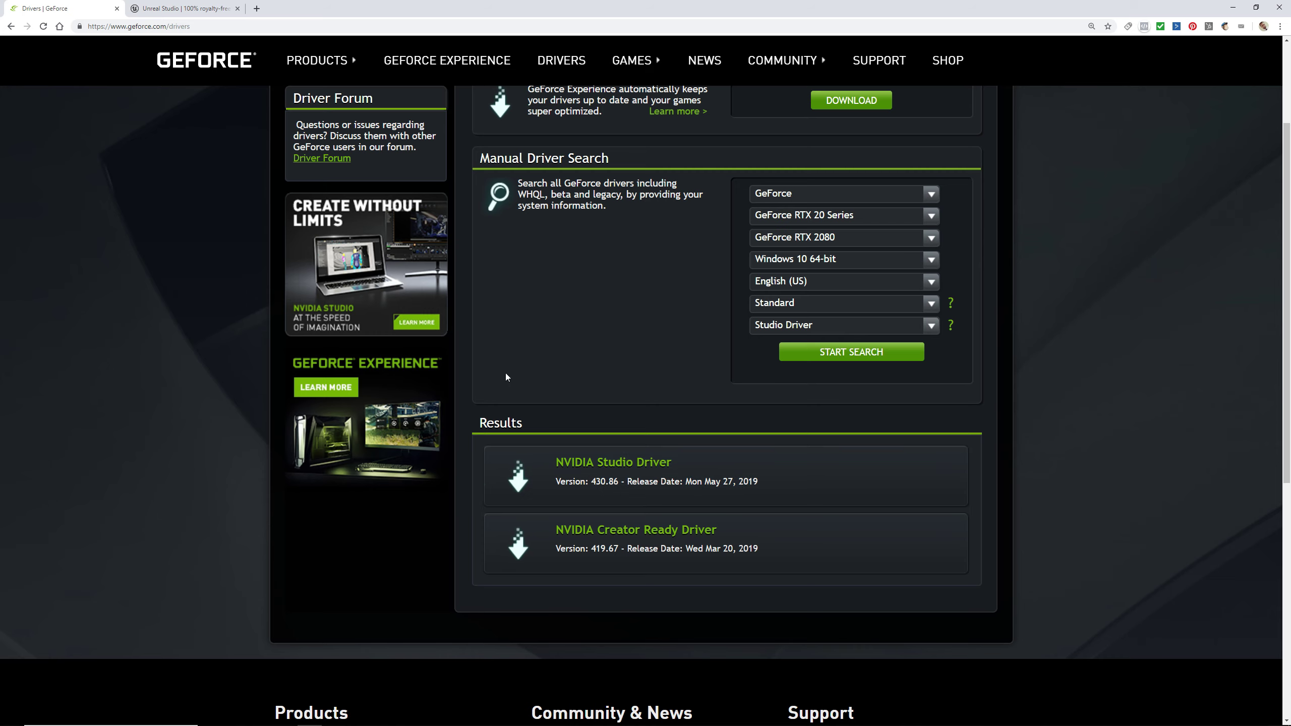
{"action": "scroll", "coordinate": [670, 416], "scroll_direction": "up", "scroll_amount": 2}
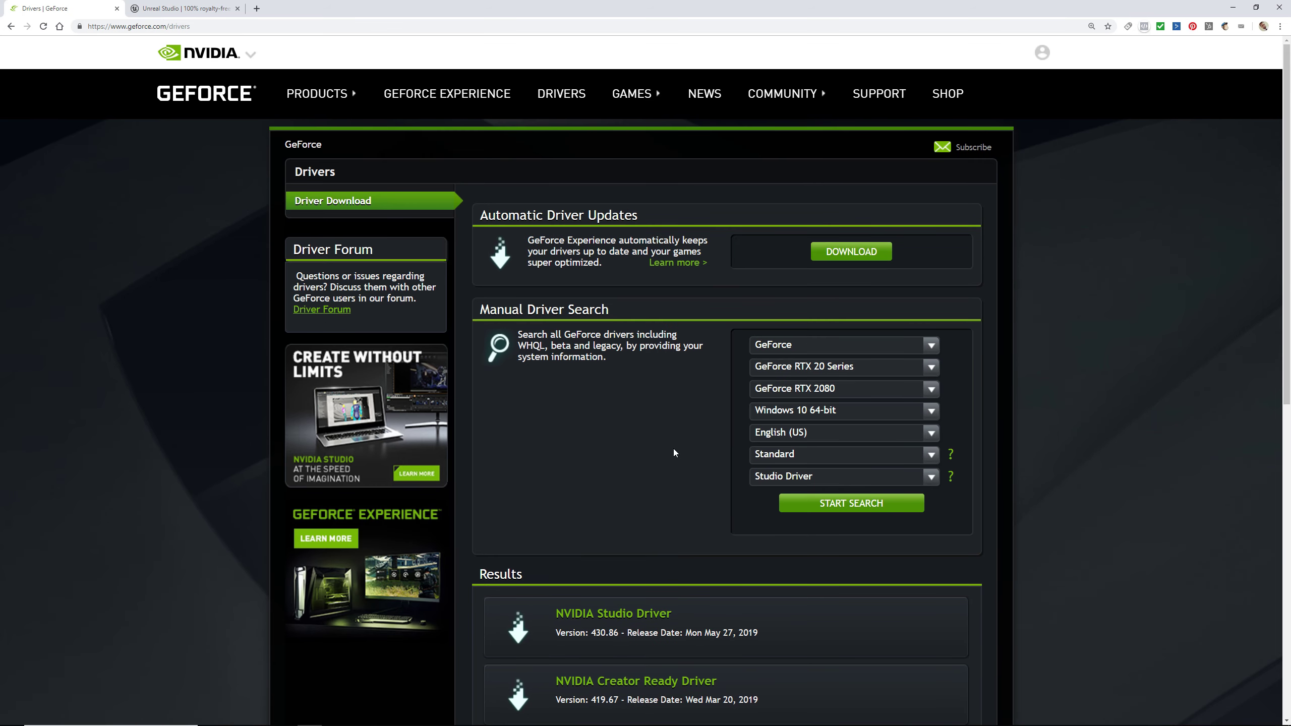
{"action": "scroll", "coordinate": [684, 478], "scroll_direction": "down", "scroll_amount": 2}
{"action": "scroll", "coordinate": [694, 506], "scroll_direction": "down", "scroll_amount": 1}
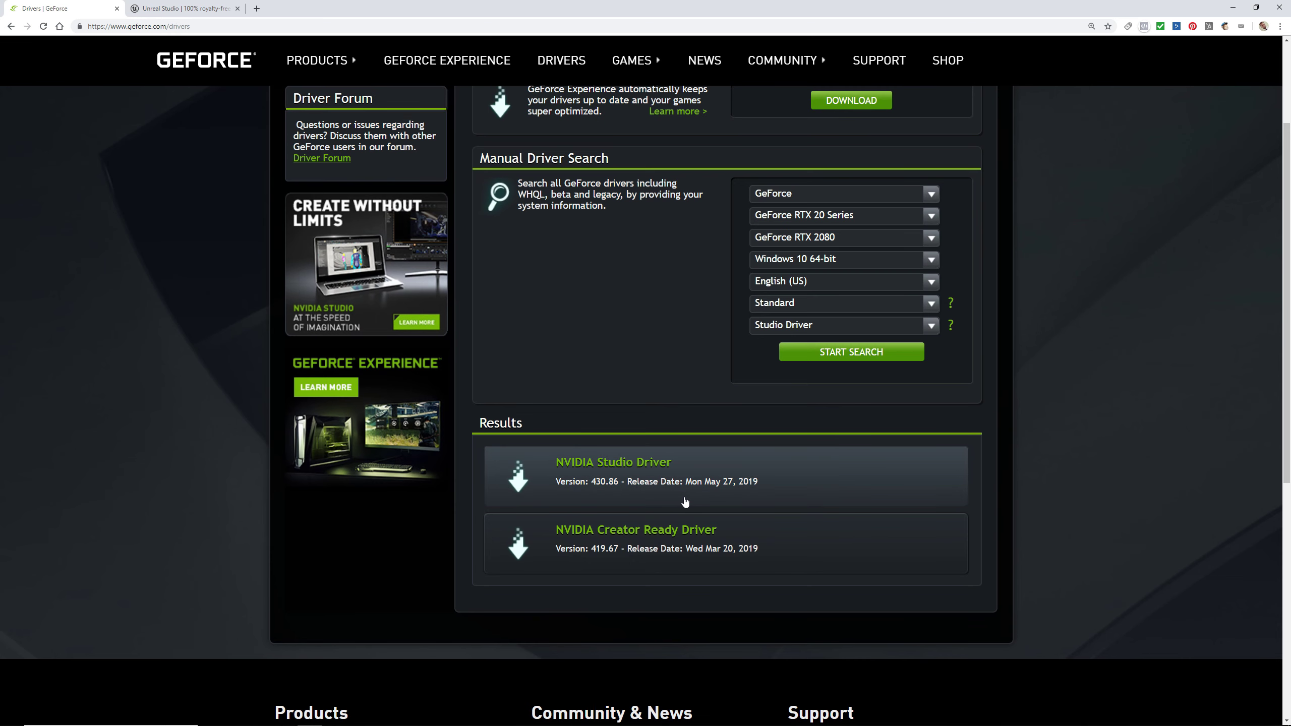
{"action": "scroll", "coordinate": [684, 500], "scroll_direction": "up", "scroll_amount": 3}
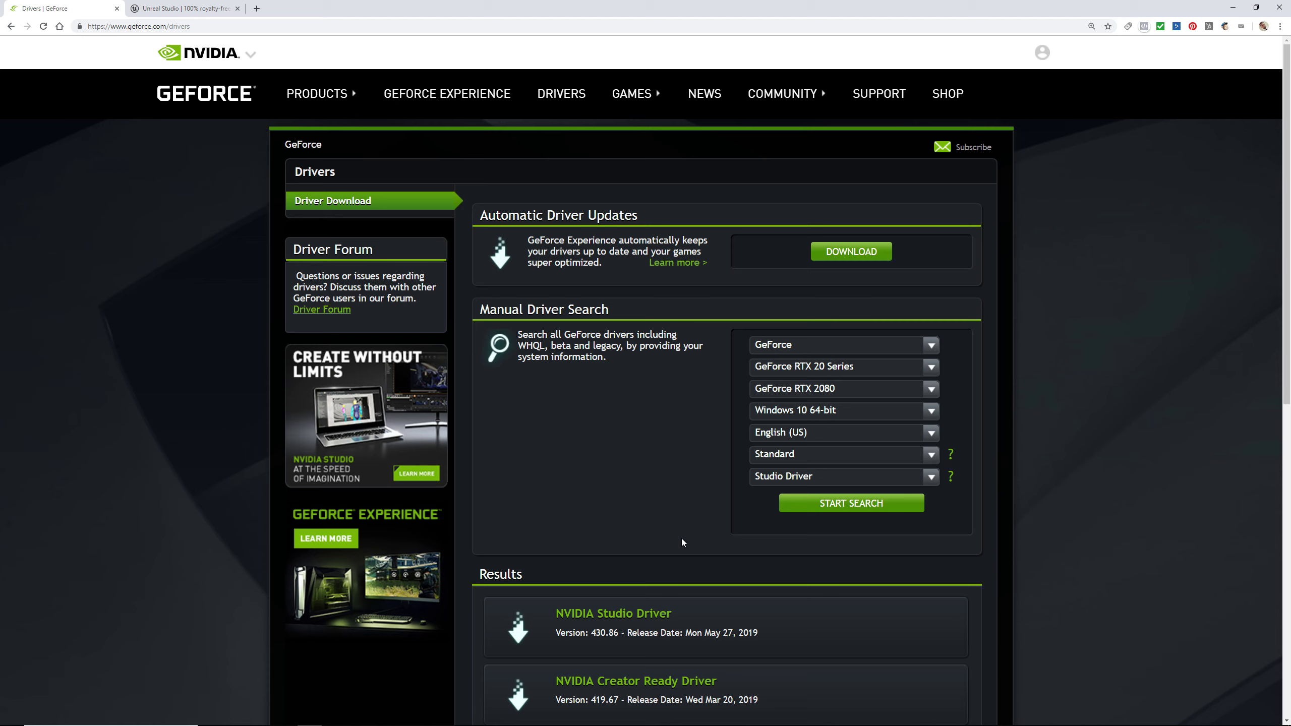
{"action": "scroll", "coordinate": [669, 542], "scroll_direction": "down", "scroll_amount": 2}
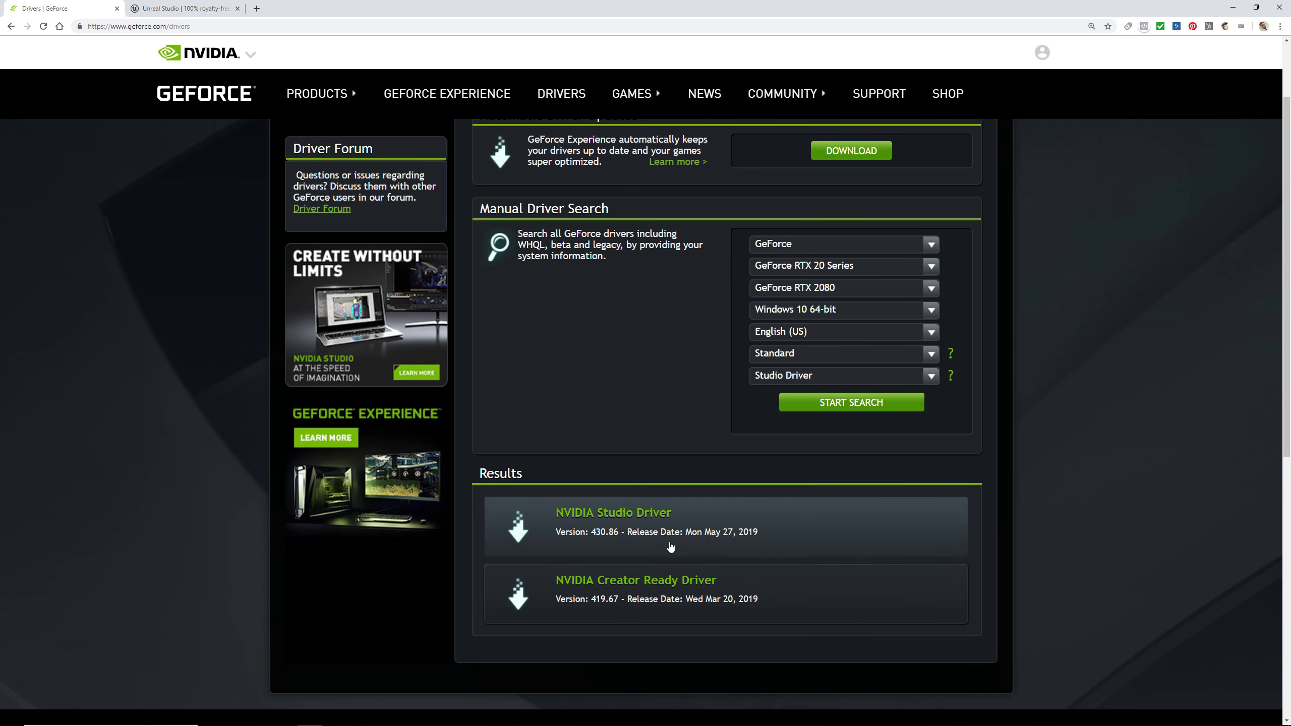
{"action": "scroll", "coordinate": [248, 127], "scroll_direction": "up", "scroll_amount": 1}
Switch to the Unreal Studio web page and select its full address at the start of the page
{"action": "left_click", "coordinate": [177, 14]}
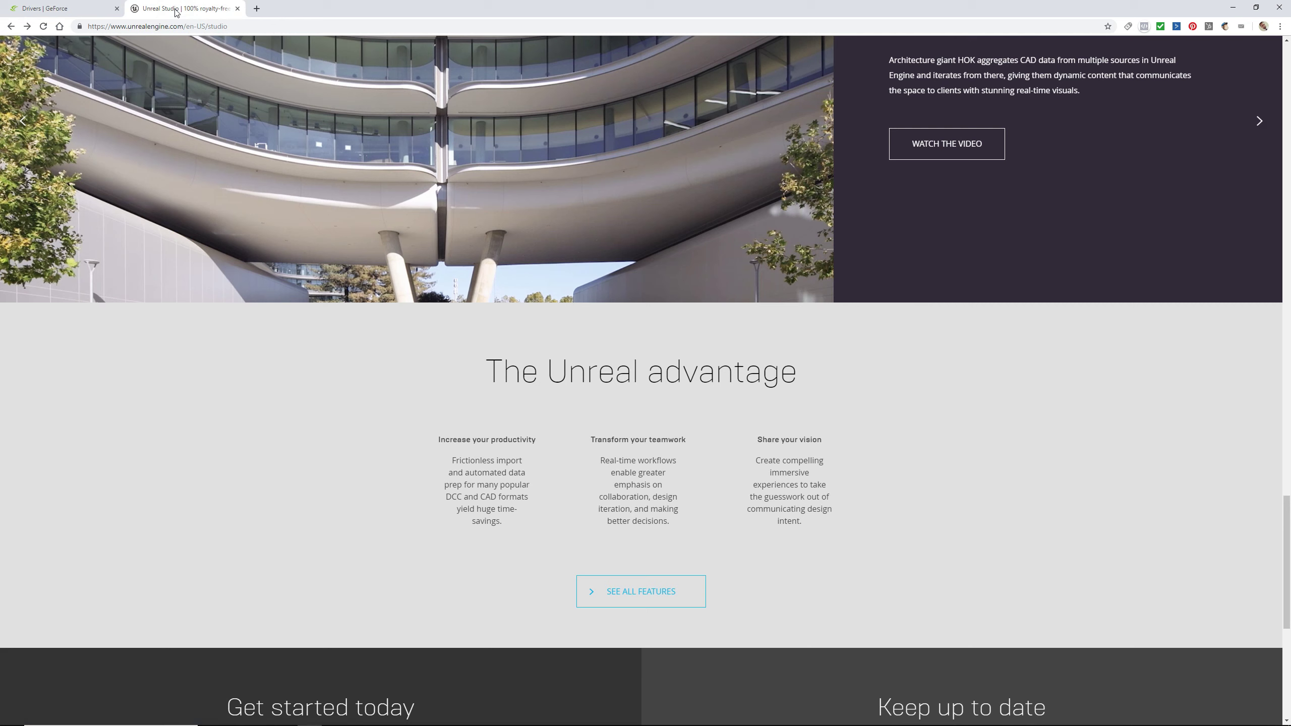
{"action": "scroll", "coordinate": [730, 341], "scroll_direction": "up", "scroll_amount": 3}
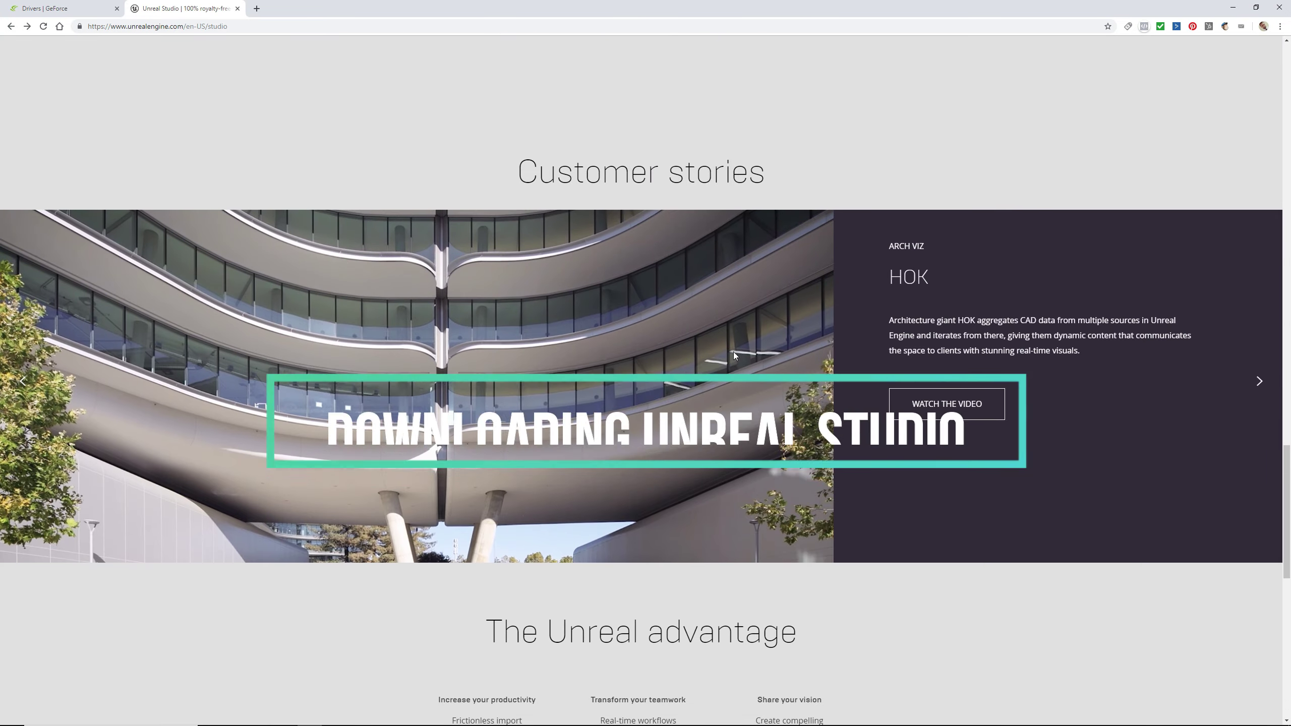
{"action": "scroll", "coordinate": [1262, 432], "scroll_direction": "up", "scroll_amount": 5}
{"action": "scroll", "coordinate": [1288, 442], "scroll_direction": "up", "scroll_amount": 10}
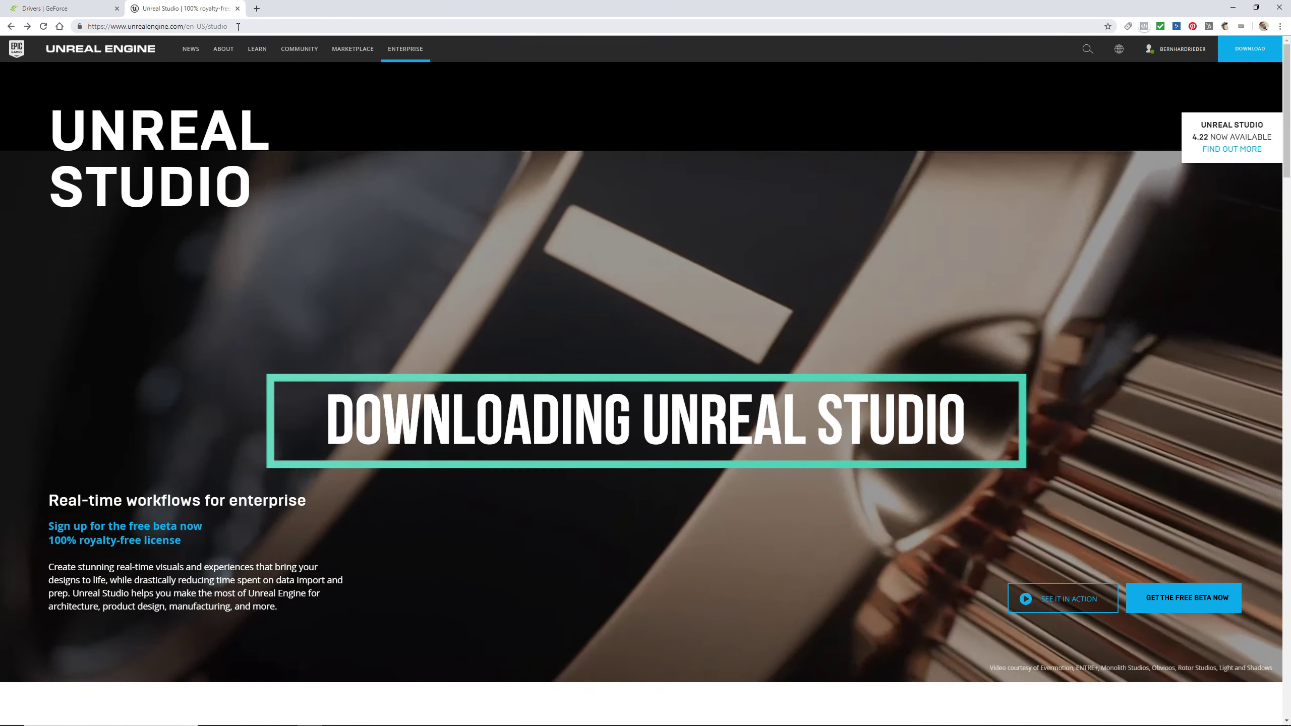
{"action": "left_click_drag", "start_coordinate": [229, 26], "coordinate": [86, 26]}
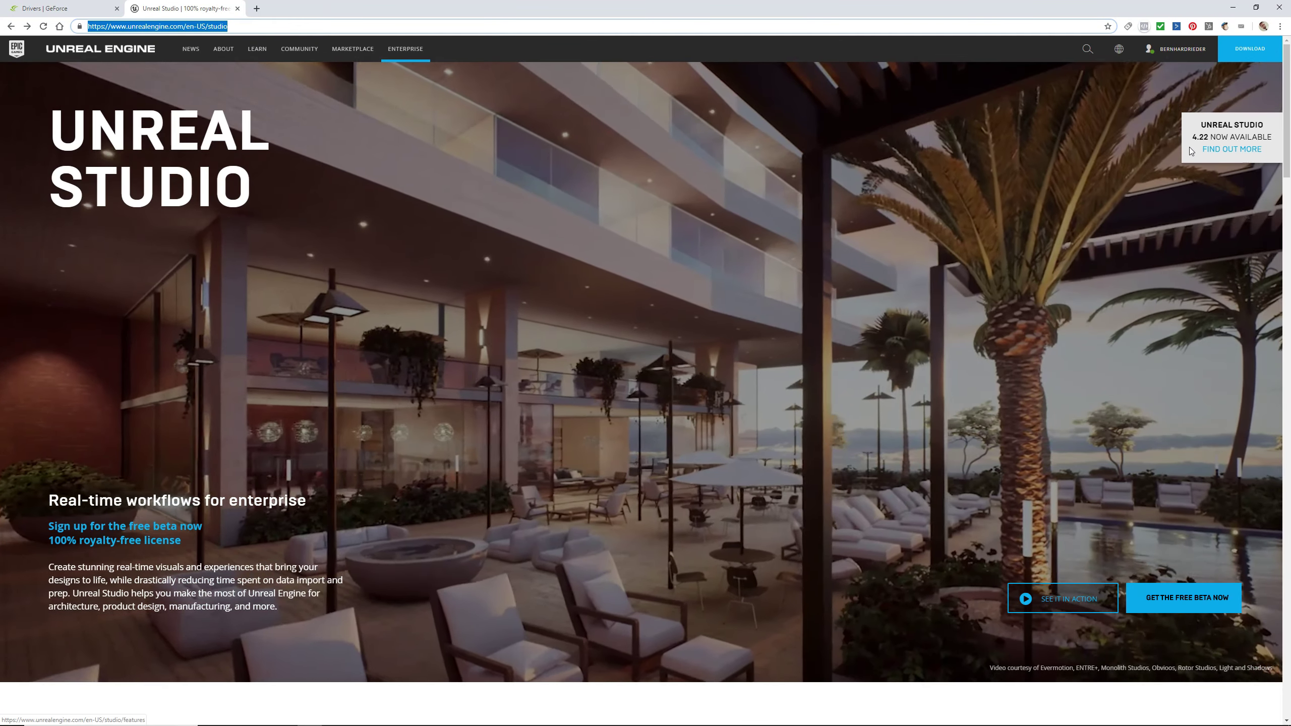
Get the free Unreal Studio beta from the Get started today section and download the Unreal Studio launcher installer
{"action": "scroll", "coordinate": [931, 401], "scroll_direction": "down", "scroll_amount": 3}
{"action": "scroll", "coordinate": [932, 404], "scroll_direction": "down", "scroll_amount": 20}
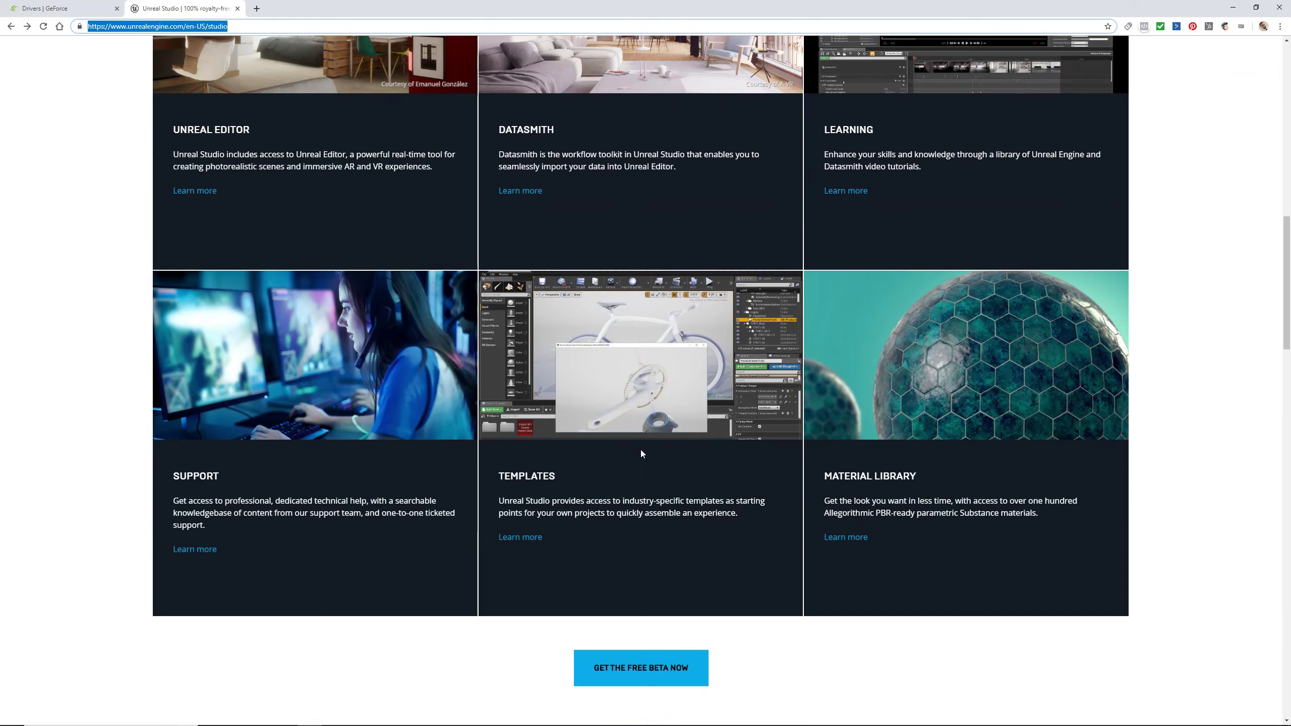
{"action": "scroll", "coordinate": [577, 602], "scroll_direction": "down", "scroll_amount": 12}
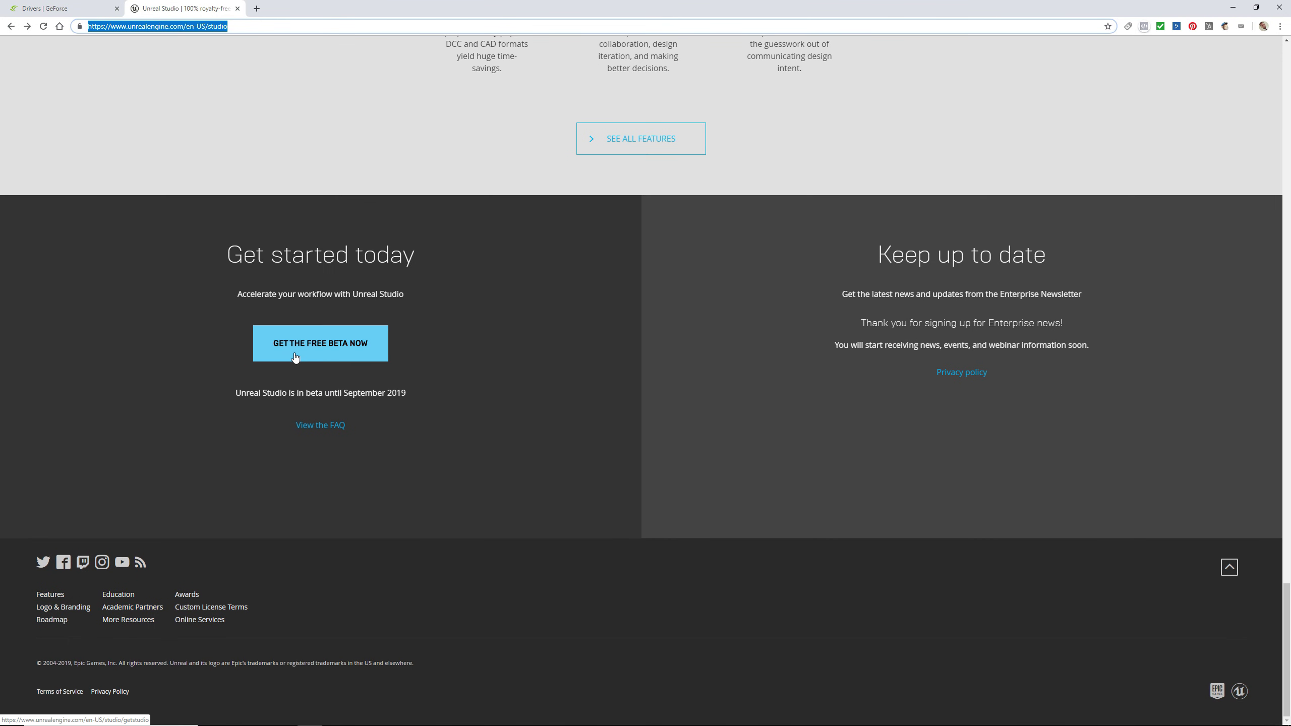
{"action": "left_click", "coordinate": [334, 355]}
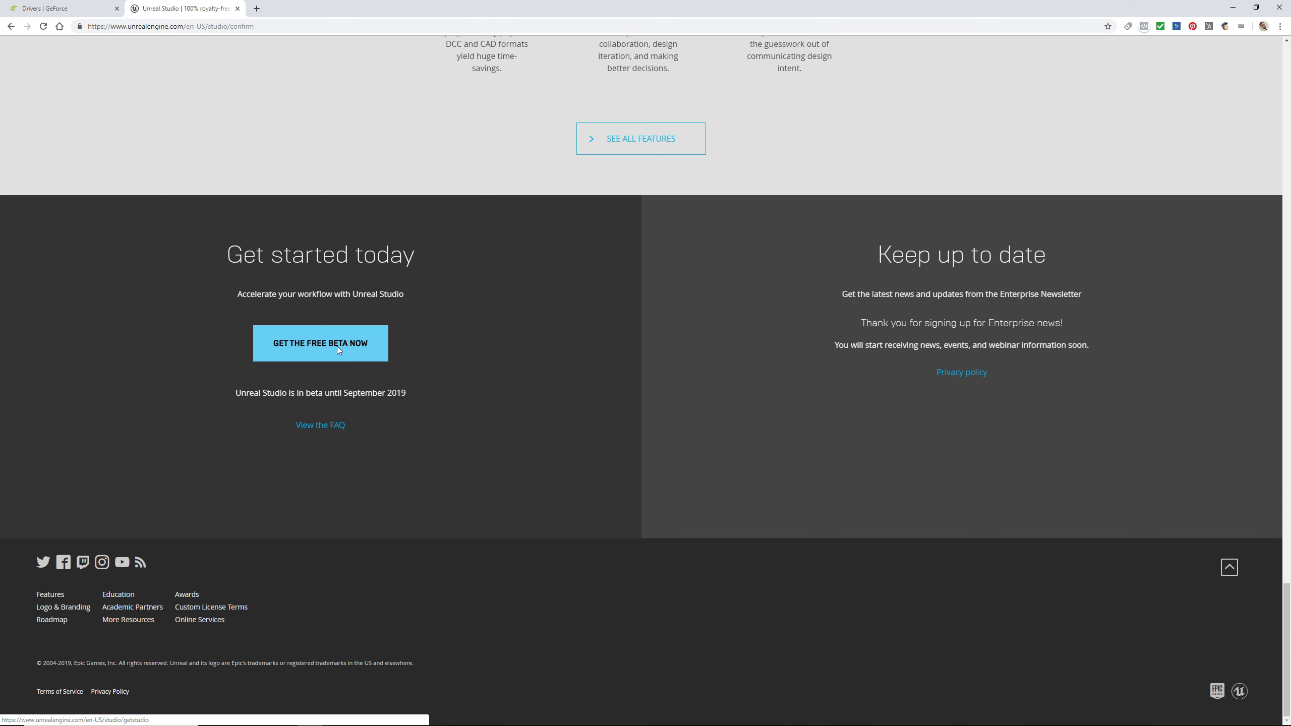
{"action": "scroll", "coordinate": [340, 366], "scroll_direction": "down", "scroll_amount": 5}
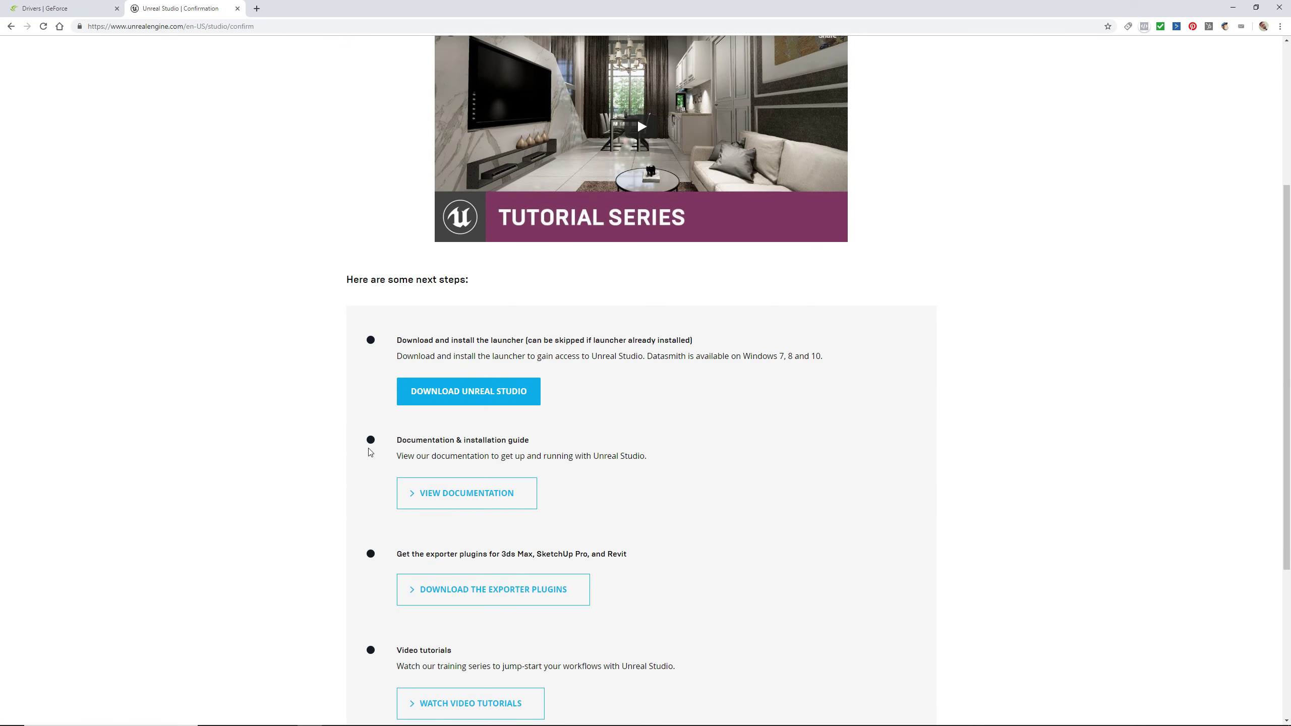
{"action": "left_click", "coordinate": [459, 401]}
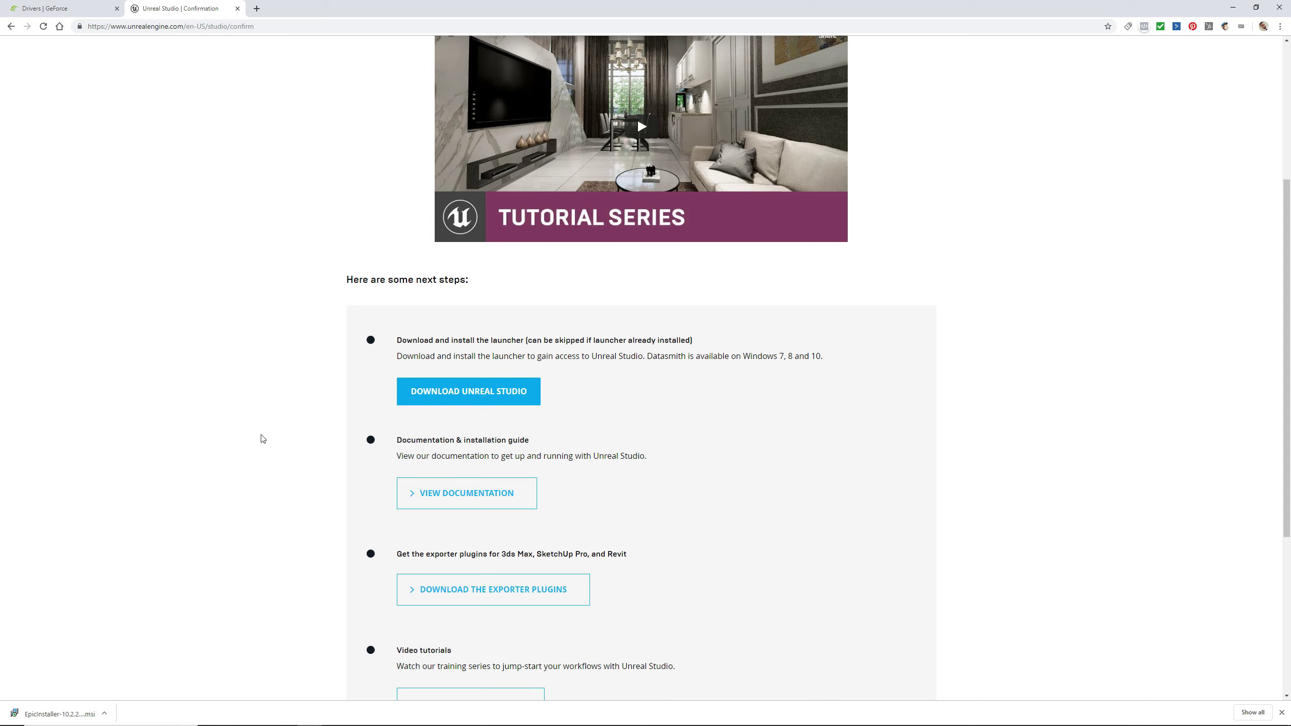
Find the installed Epic Games Launcher with the Windows search, start it, and maximize its window
{"action": "scroll", "coordinate": [262, 438], "scroll_direction": "up", "scroll_amount": 5}
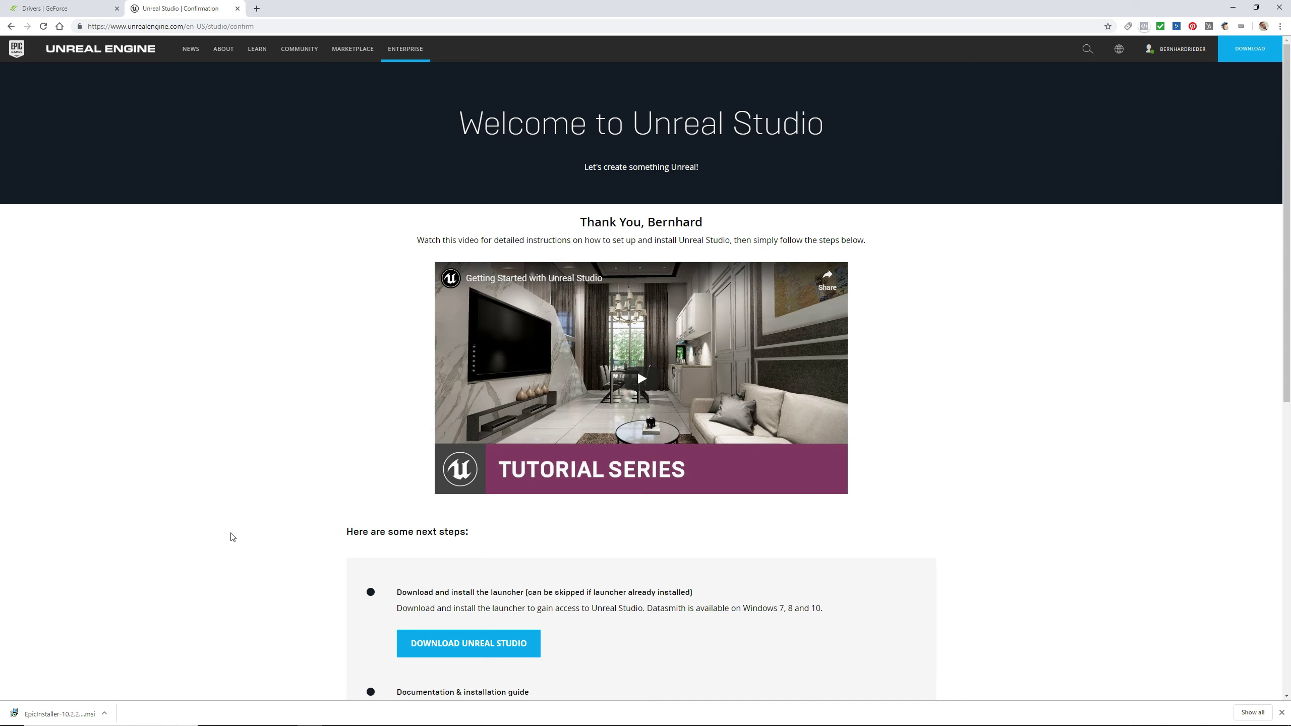
{"action": "scroll", "coordinate": [240, 523], "scroll_direction": "down", "scroll_amount": 8}
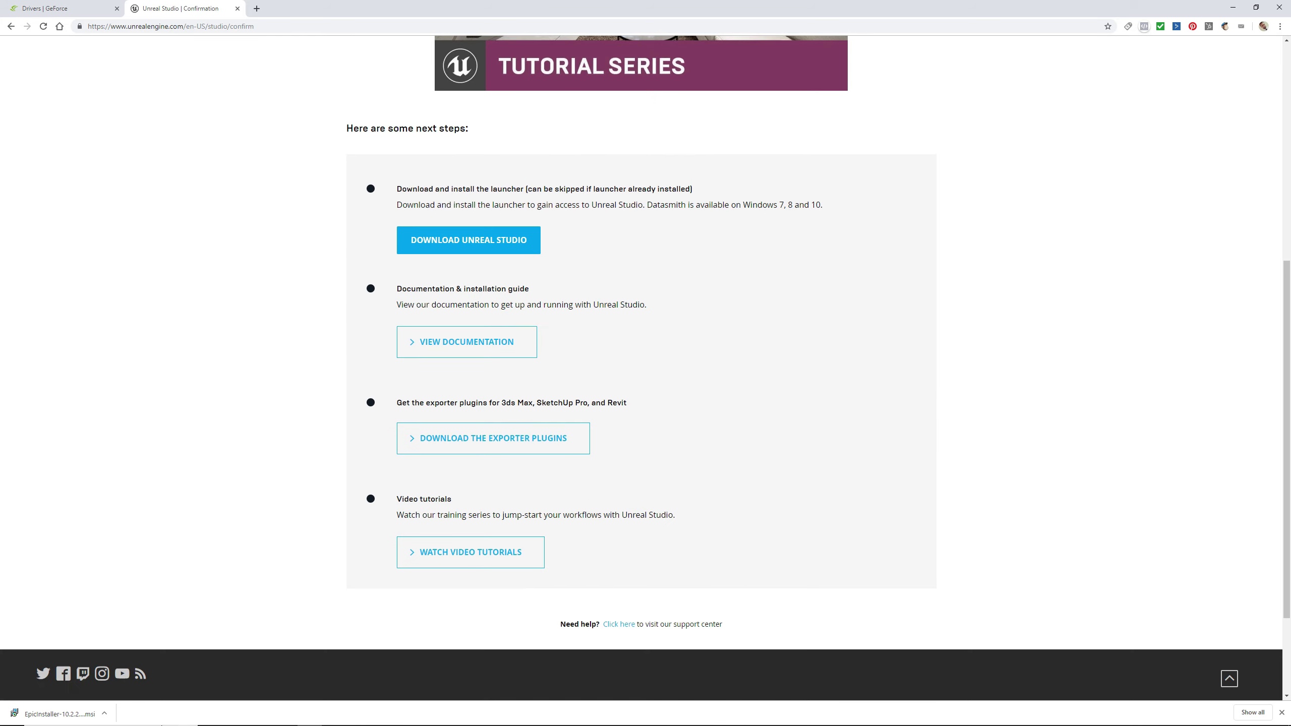
{"action": "key", "text": "super"}
{"action": "left_click", "coordinate": [60, 717]}
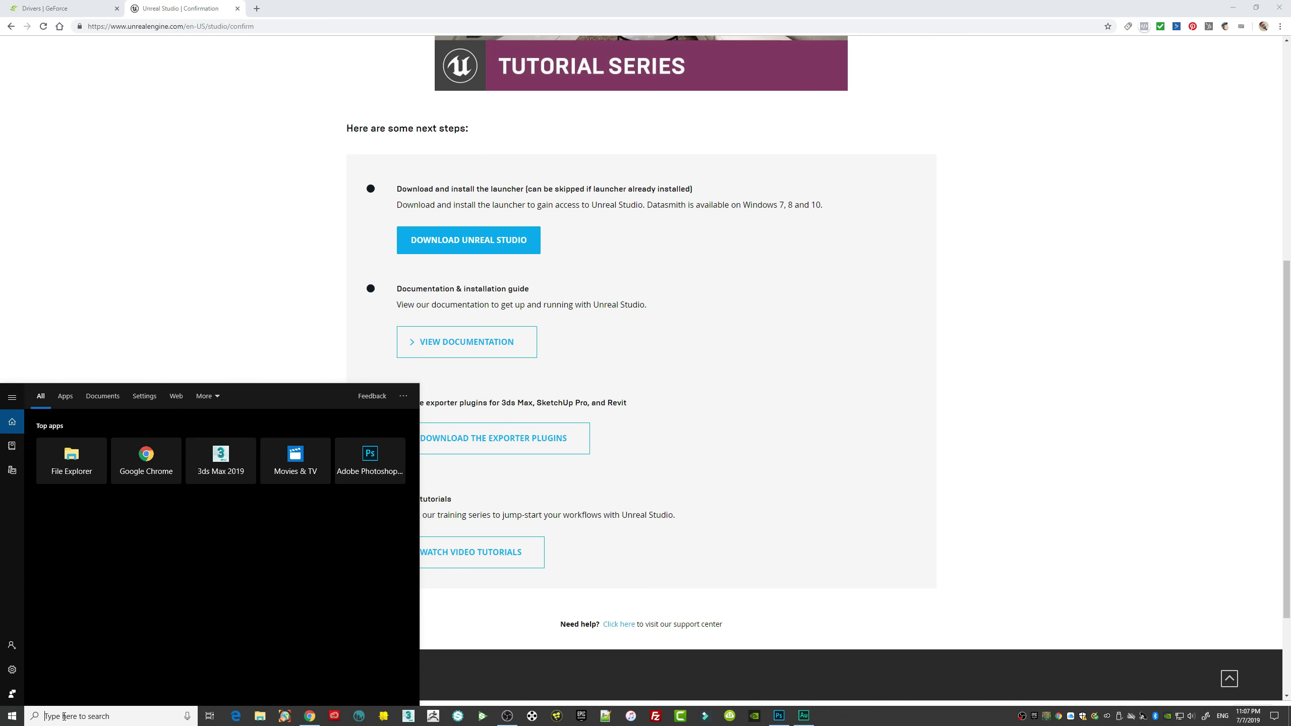
{"action": "type", "text": "ep"}
{"action": "key", "text": "Return"}
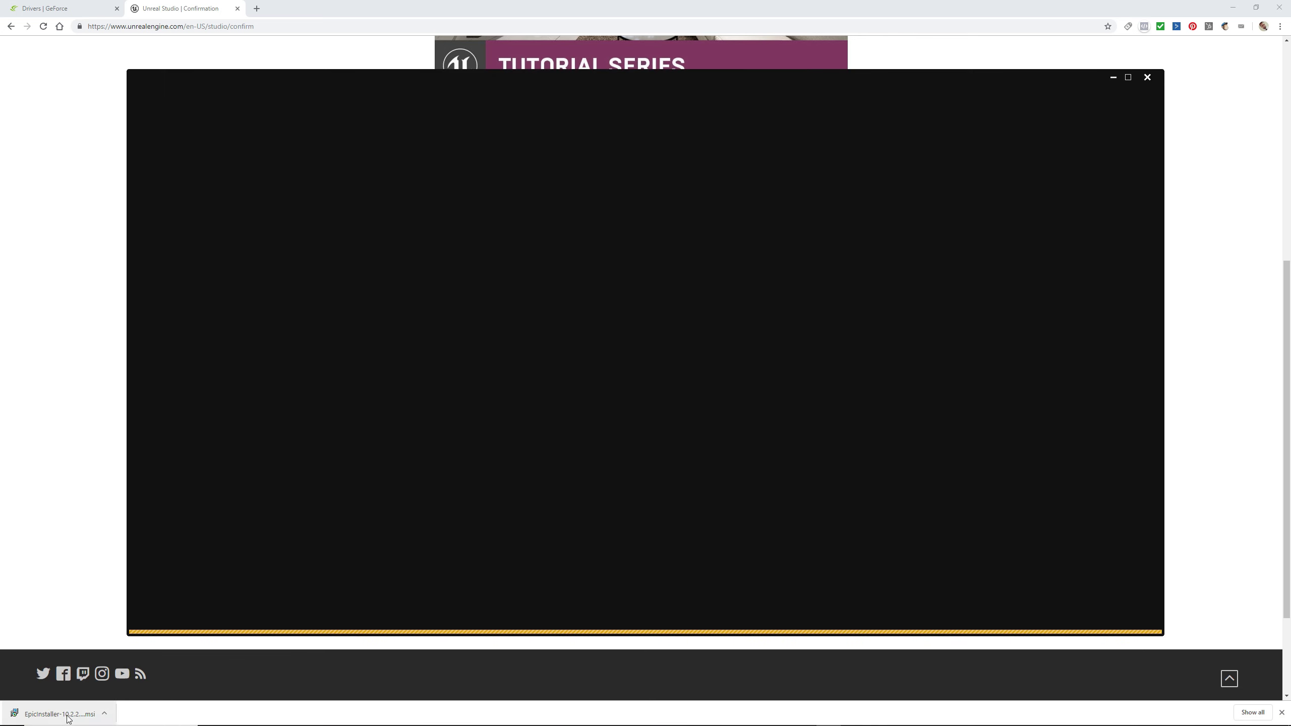
{"action": "left_click", "coordinate": [1126, 80]}
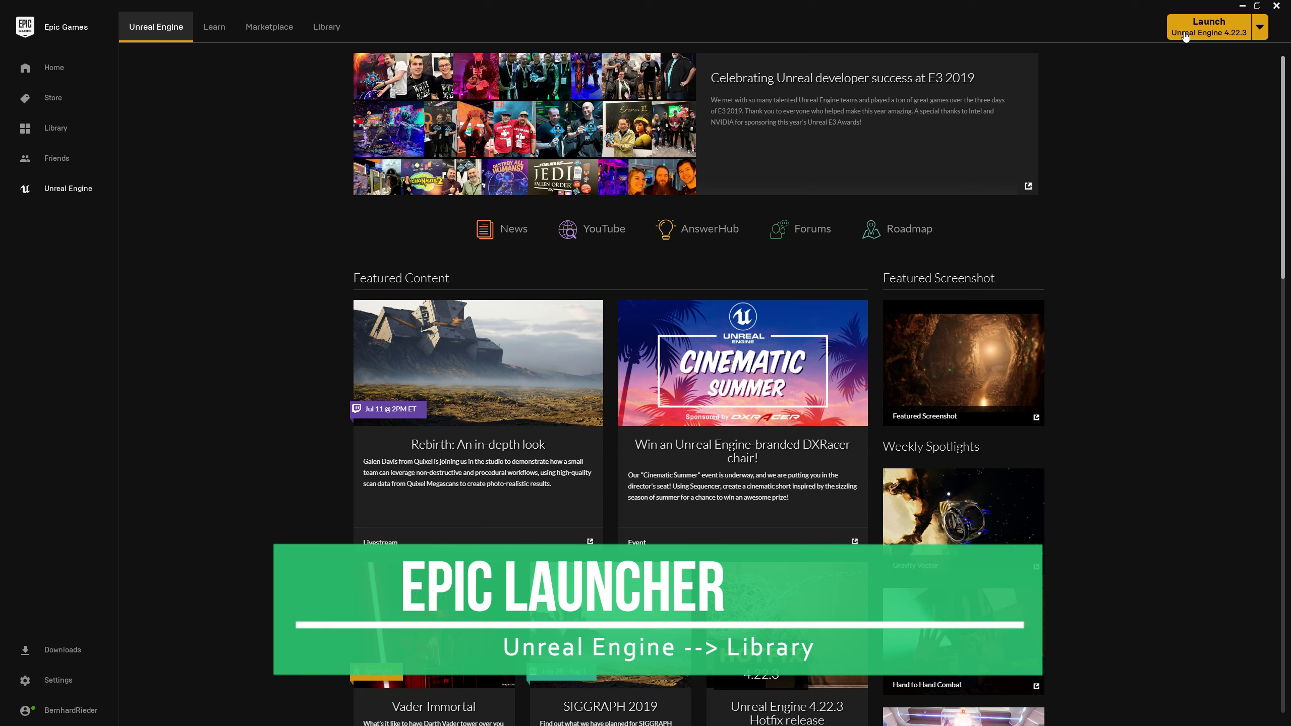
Show the Library of engine versions and projects in the launcher's Unreal Engine section
{"action": "left_click", "coordinate": [311, 47]}
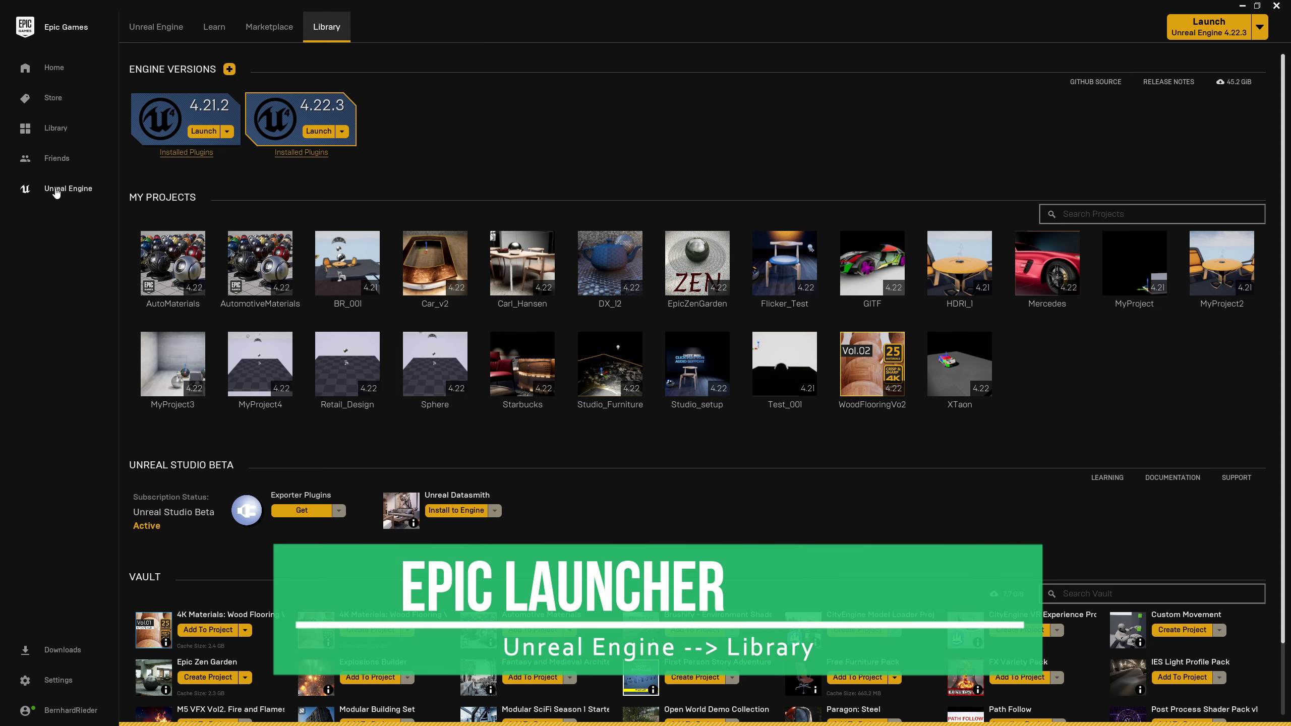
{"action": "left_click", "coordinate": [58, 193]}
{"action": "left_click", "coordinate": [335, 30]}
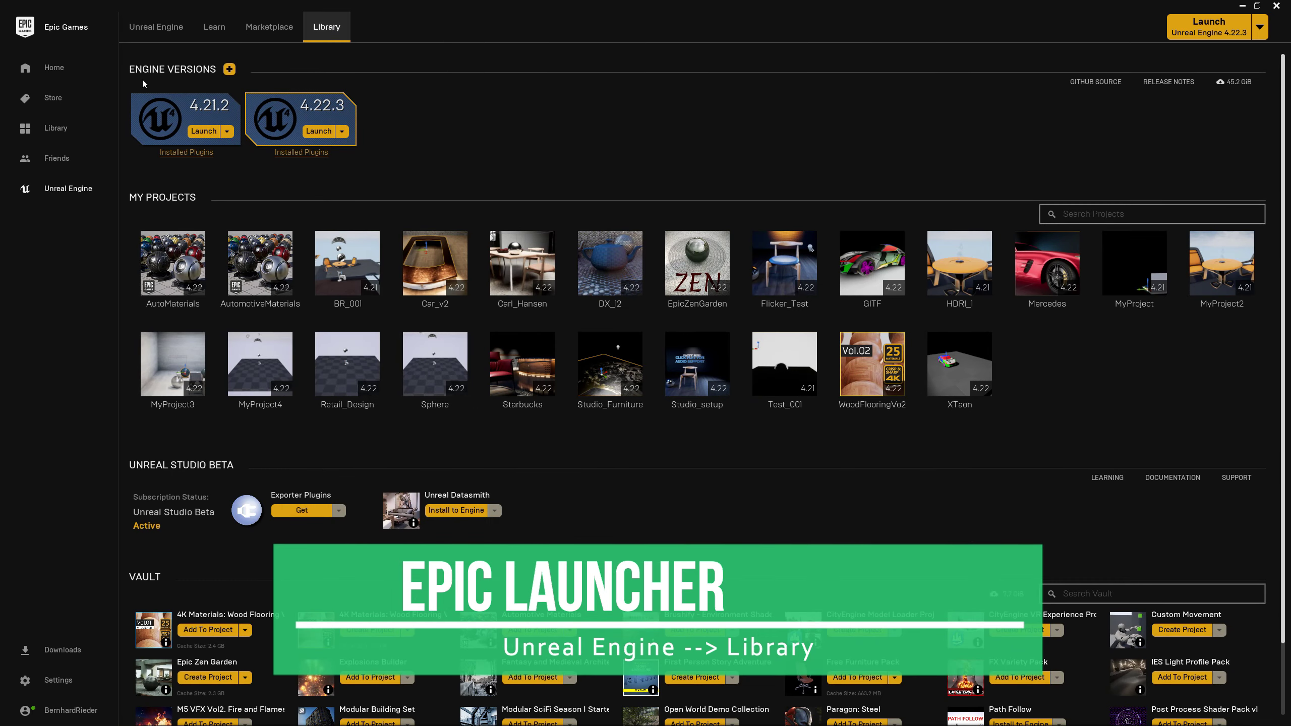
Add a slot for another engine version, look at the 4.20.3 install options, and remove the slot without installing
{"action": "left_click", "coordinate": [230, 70]}
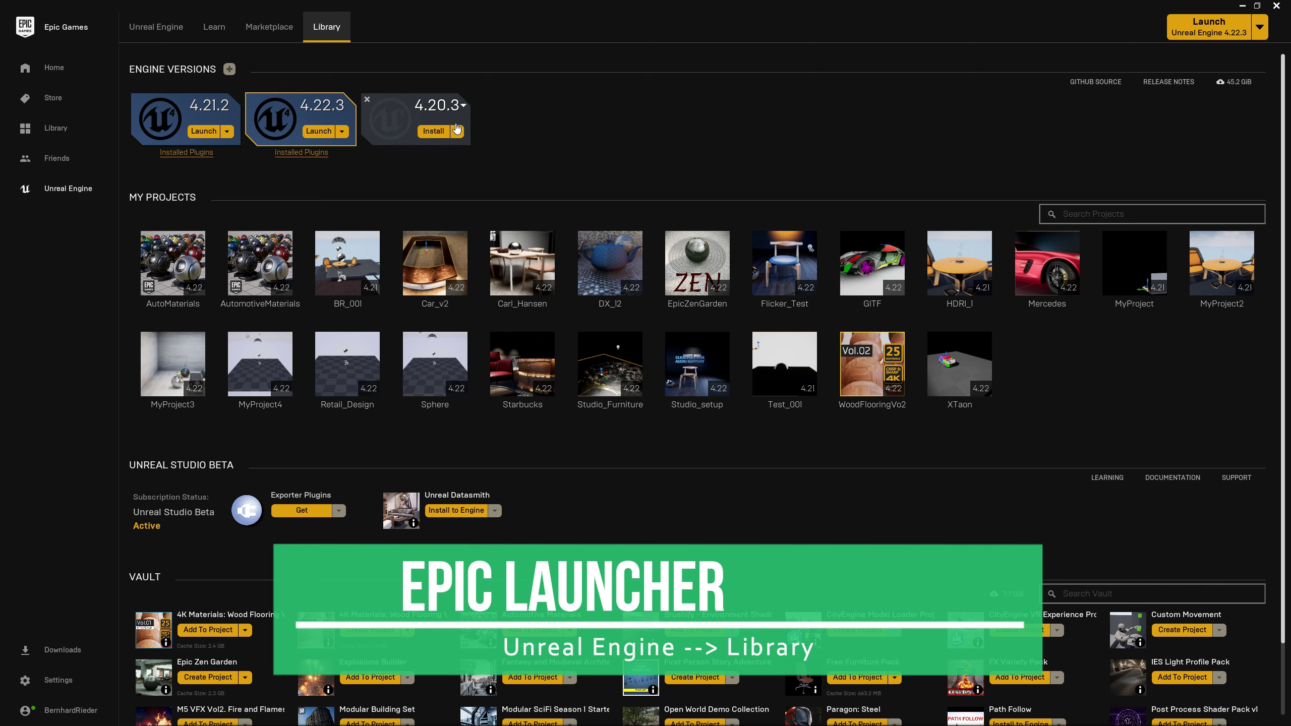
{"action": "left_click", "coordinate": [367, 99]}
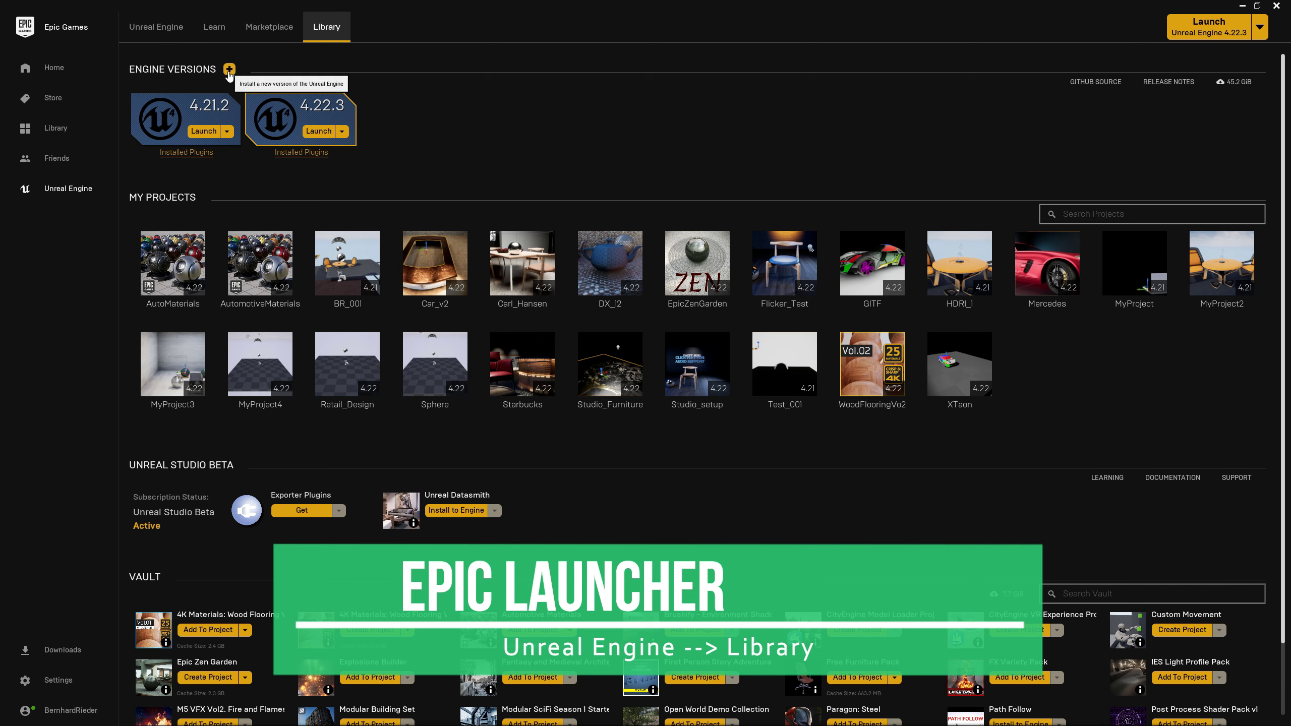
{"action": "left_click", "coordinate": [229, 70]}
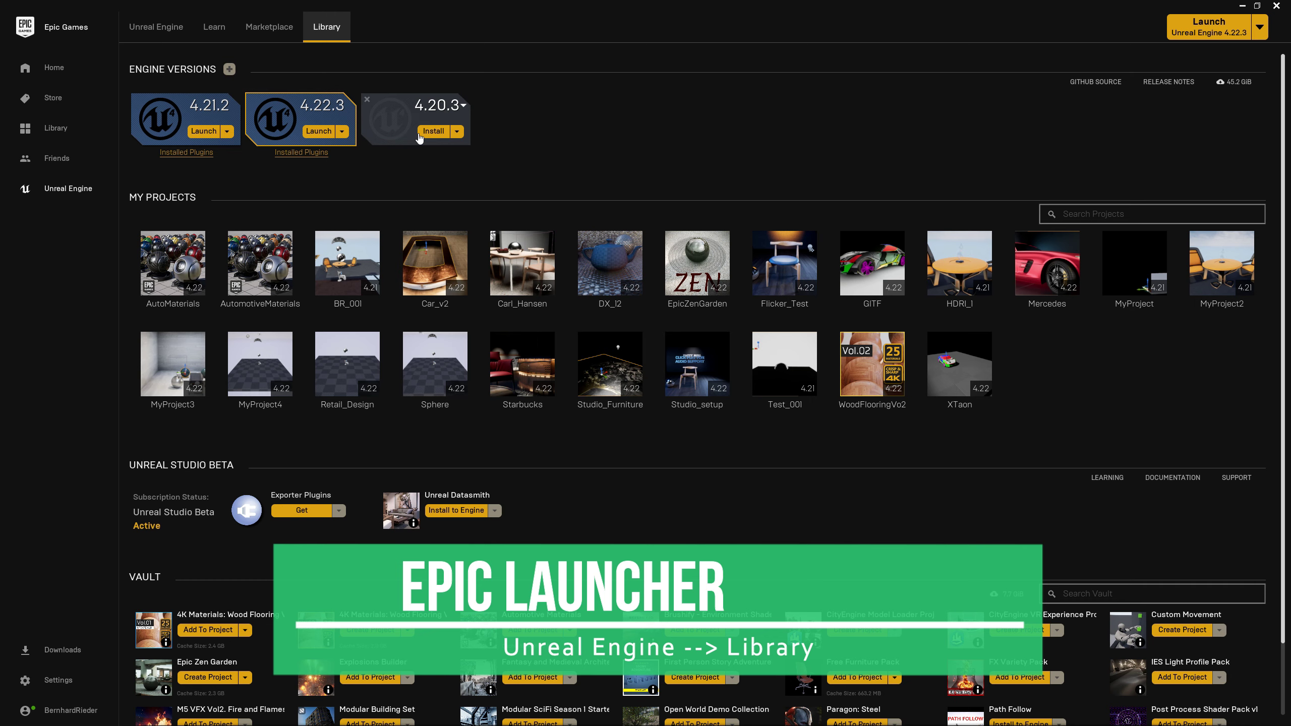
{"action": "left_click", "coordinate": [457, 133]}
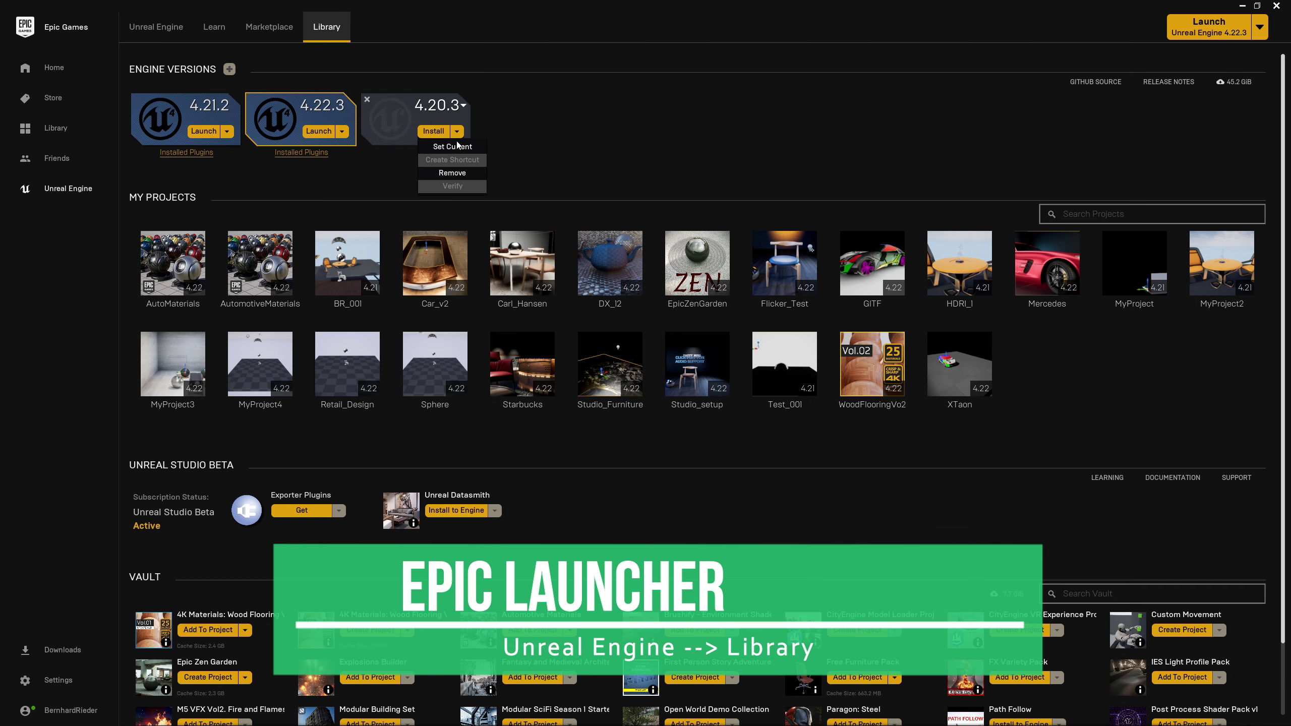
{"action": "left_click", "coordinate": [555, 133]}
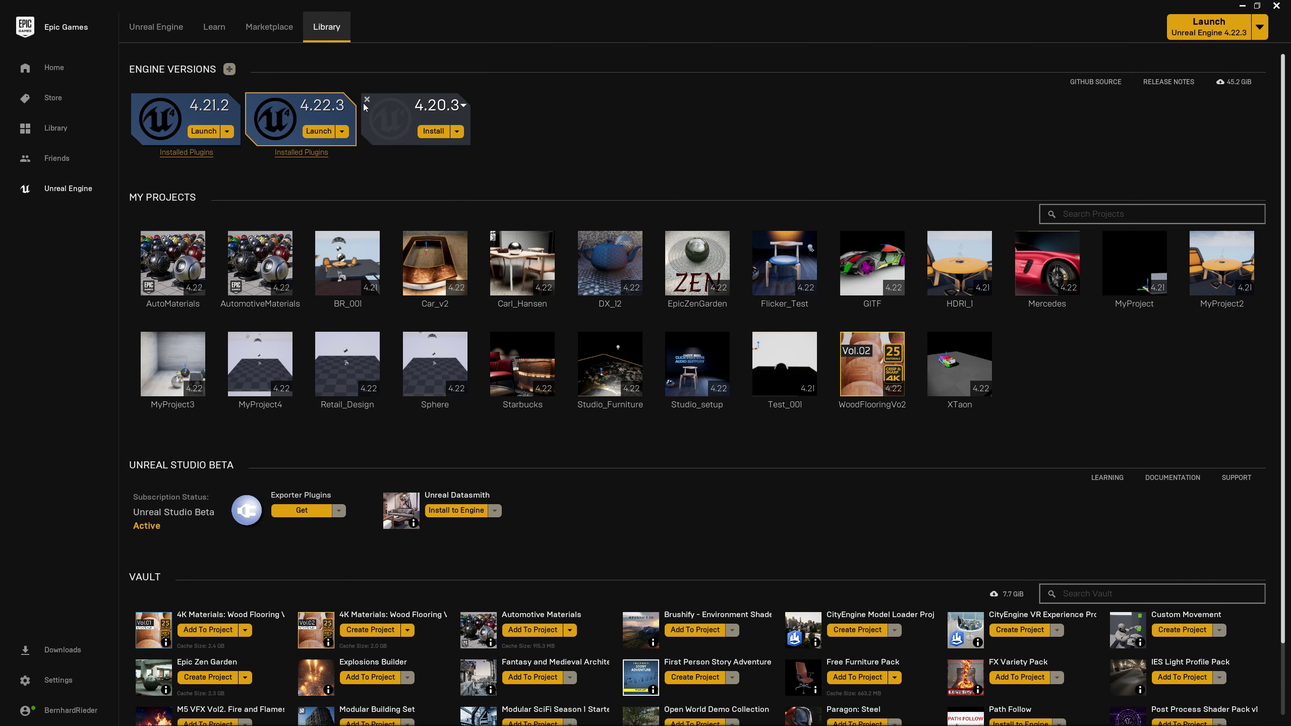
{"action": "left_click", "coordinate": [366, 101]}
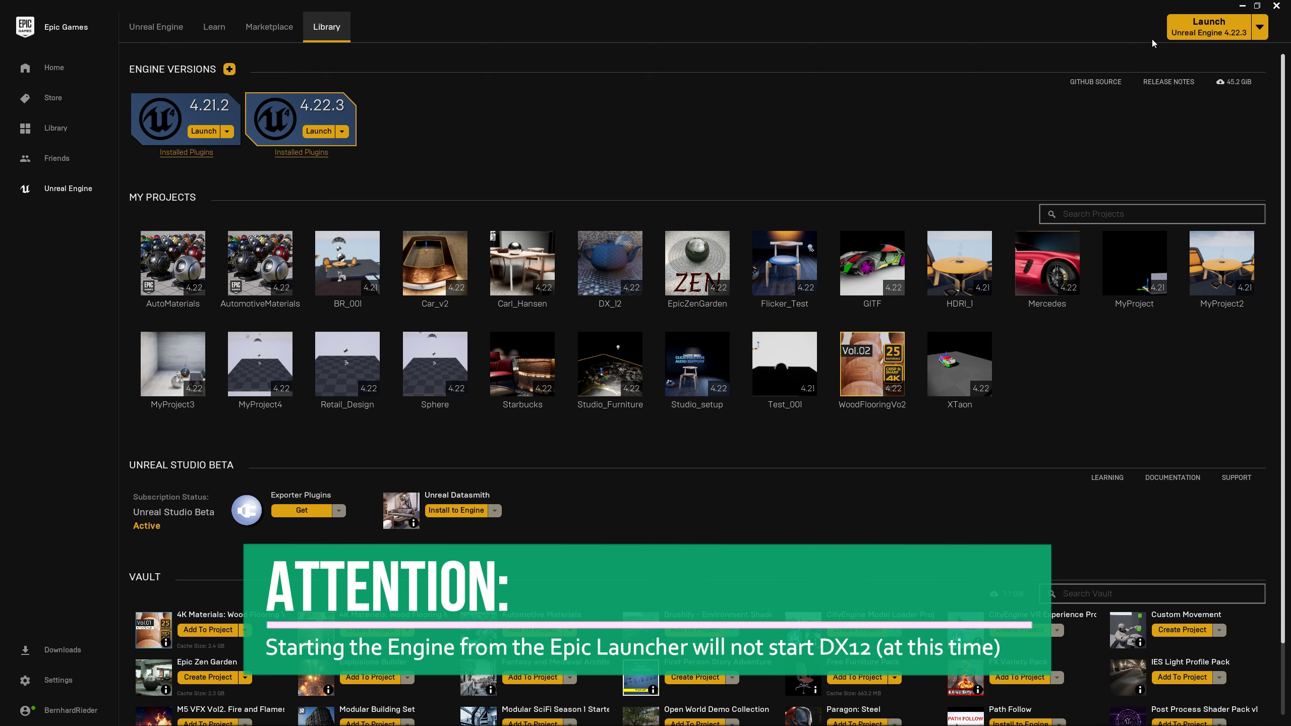
Launch Unreal Engine 4.22.3, minimize the browser, and open the Studio_setup project from the project browser
{"action": "left_click", "coordinate": [1212, 33]}
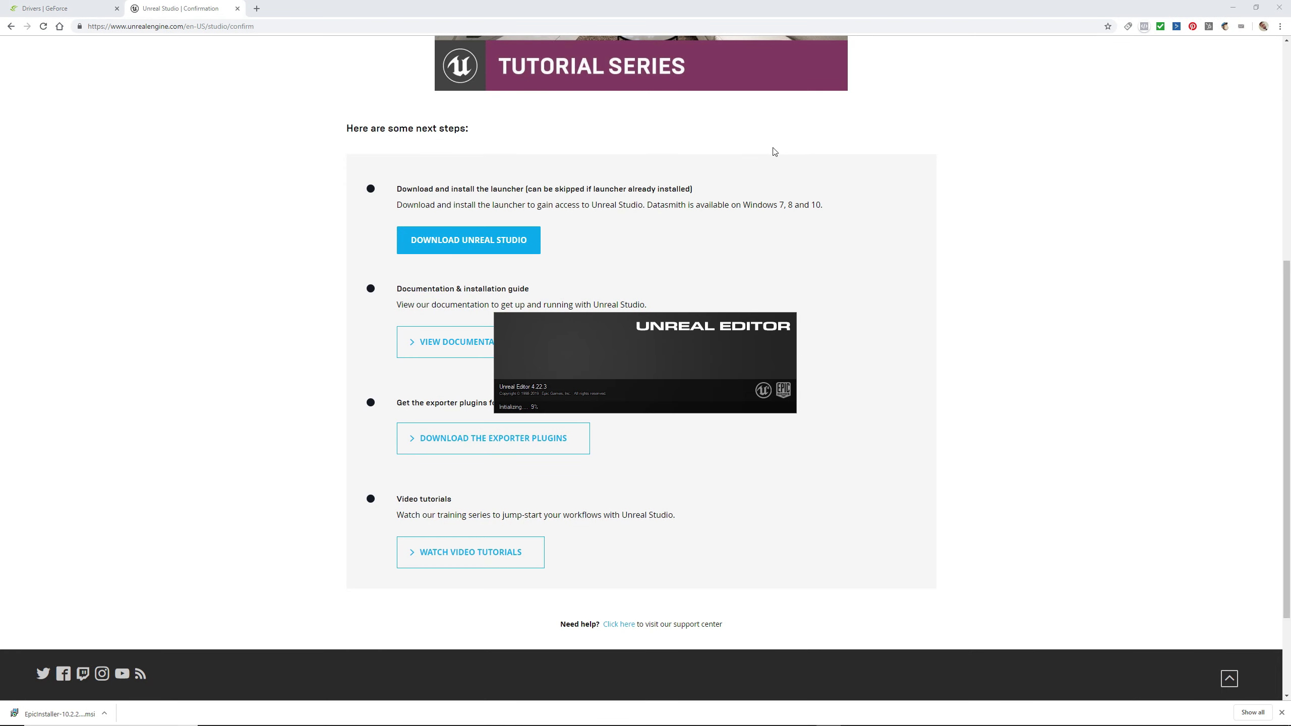
{"action": "left_click", "coordinate": [1233, 7]}
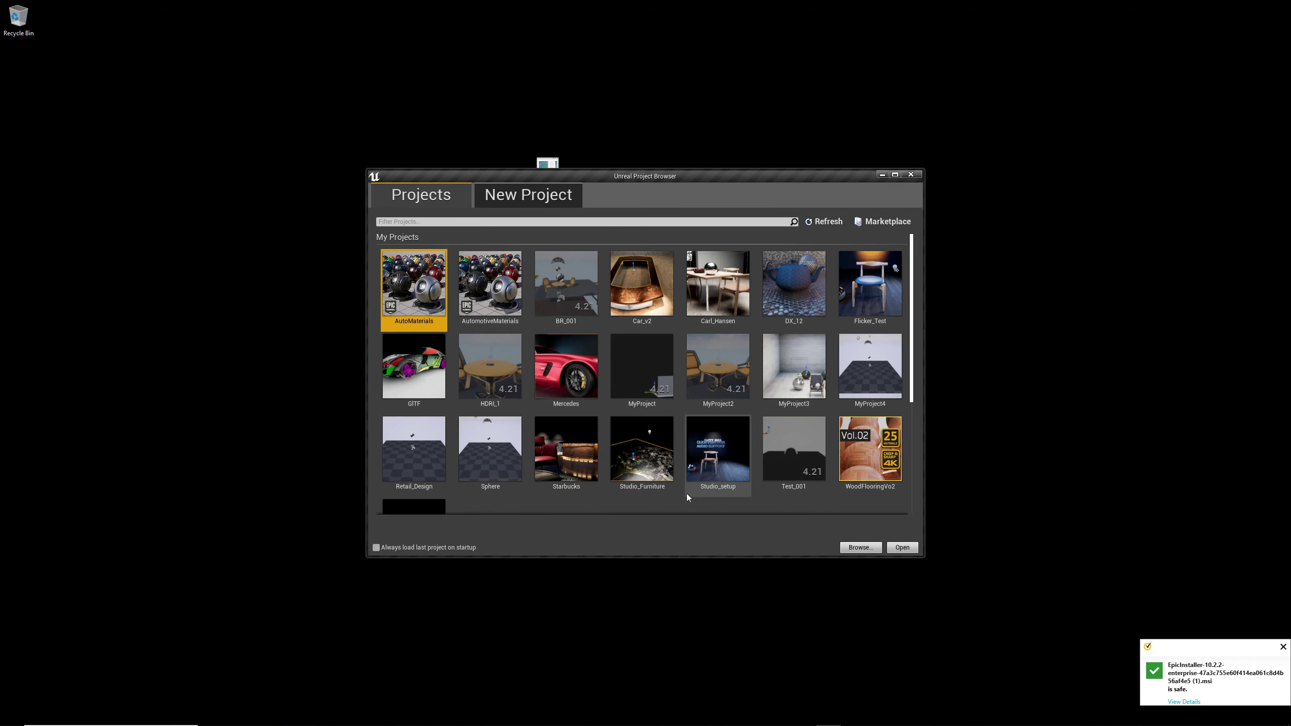
{"action": "left_click", "coordinate": [721, 452]}
{"action": "left_click", "coordinate": [903, 548]}
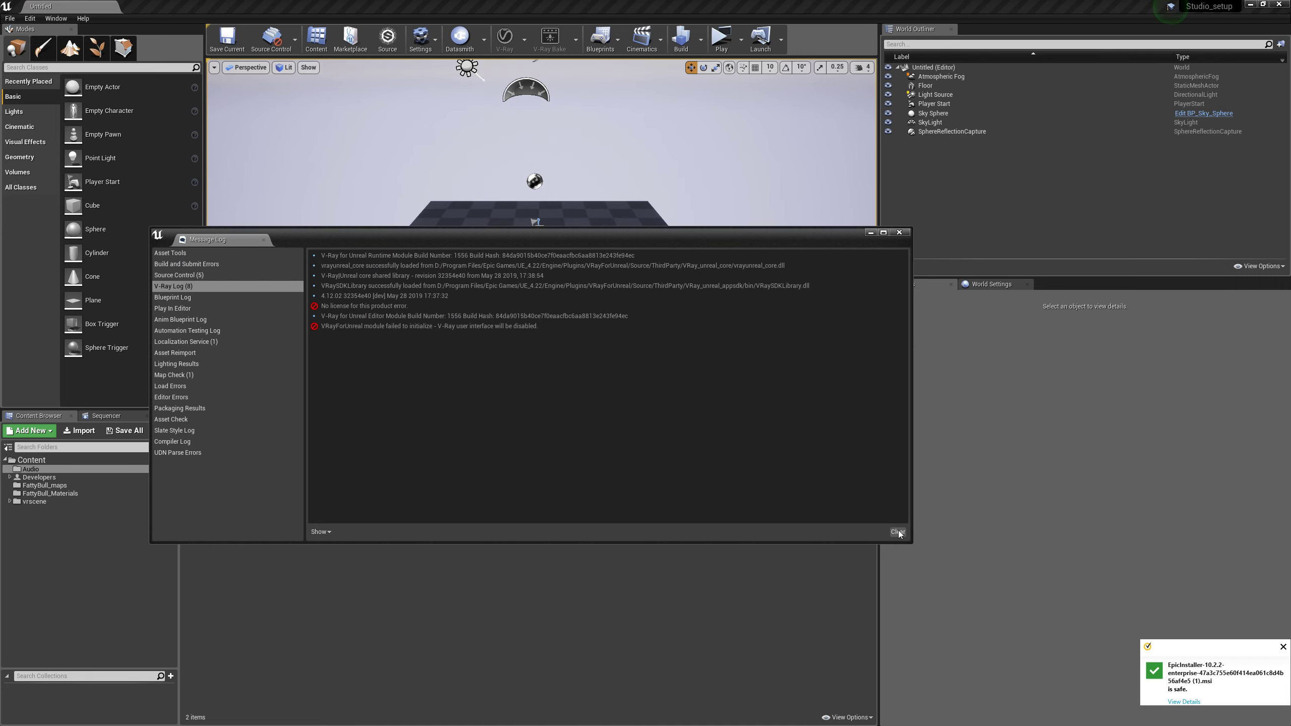
Clear the V-Ray messages and close the Message Log window
{"action": "left_click", "coordinate": [898, 531]}
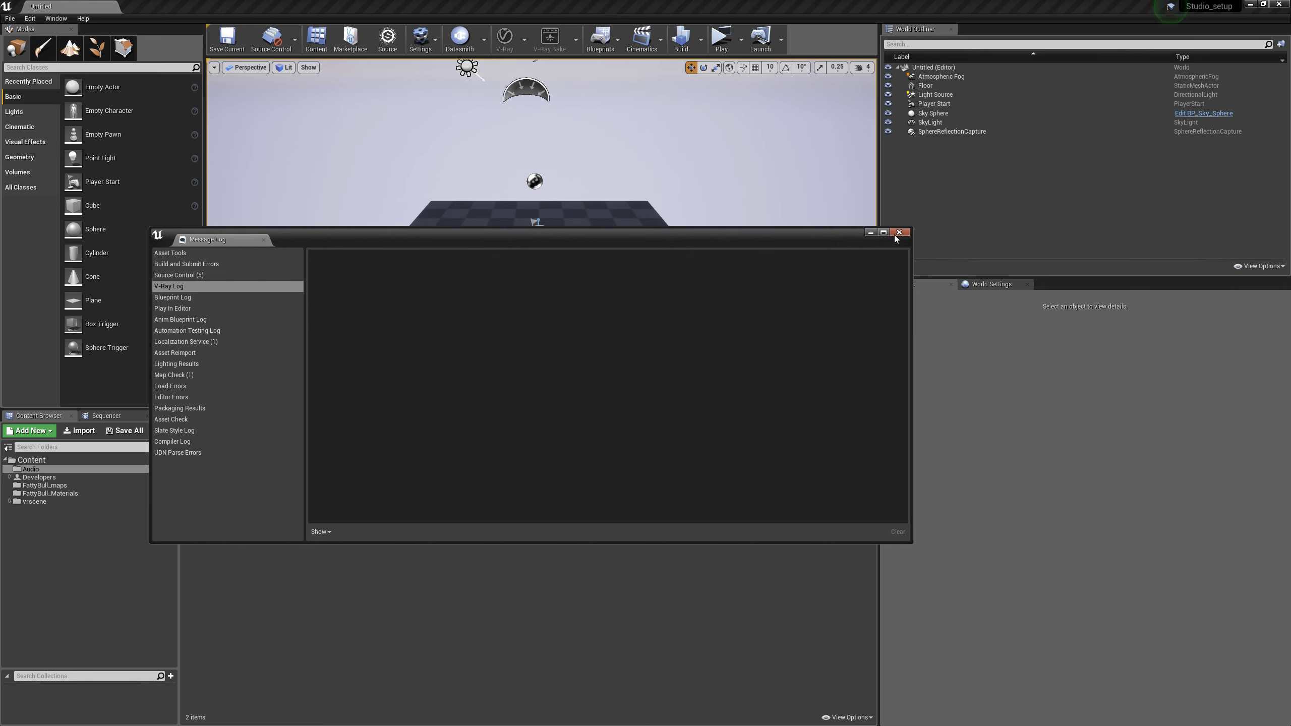
{"action": "left_click", "coordinate": [898, 232]}
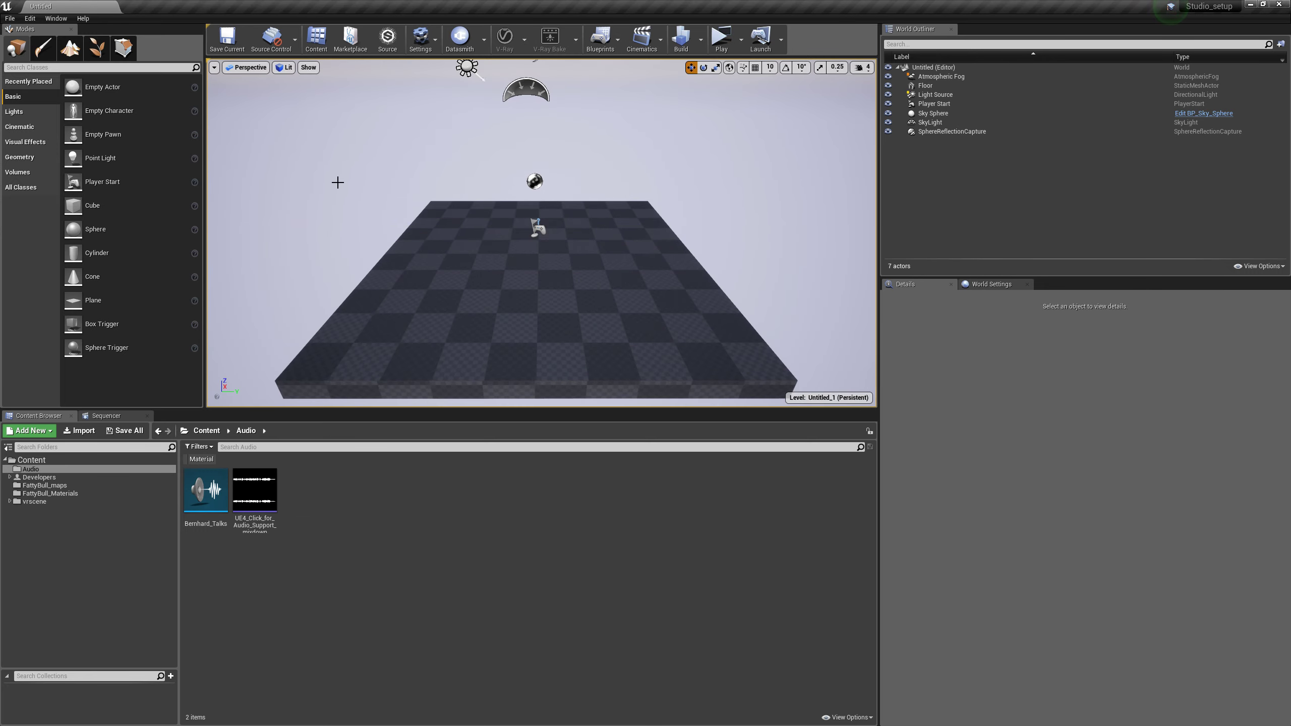
Search the Project Settings for "ray" to check the Ray Tracing option, and close the settings window
{"action": "mouse_move", "coordinate": [1203, 7]}
{"action": "left_click", "coordinate": [438, 45]}
{"action": "left_click", "coordinate": [448, 84]}
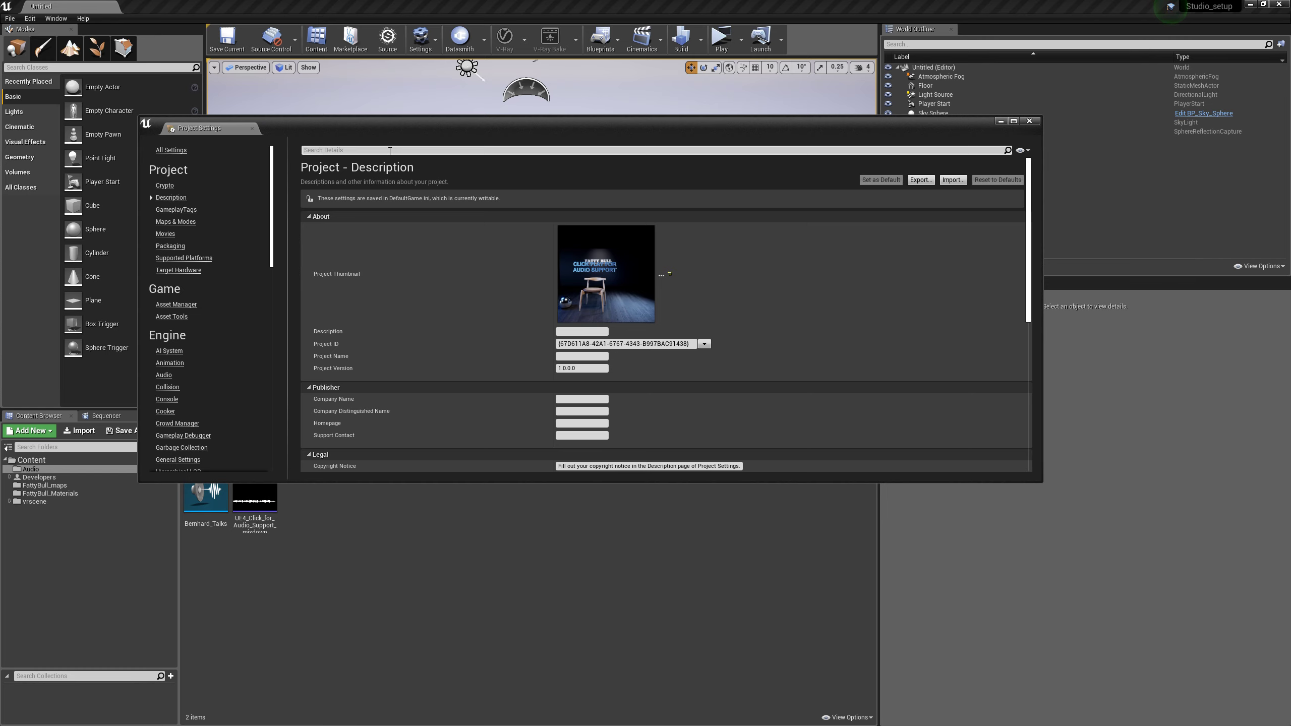
{"action": "left_click", "coordinate": [390, 150]}
{"action": "type", "text": "ray"}
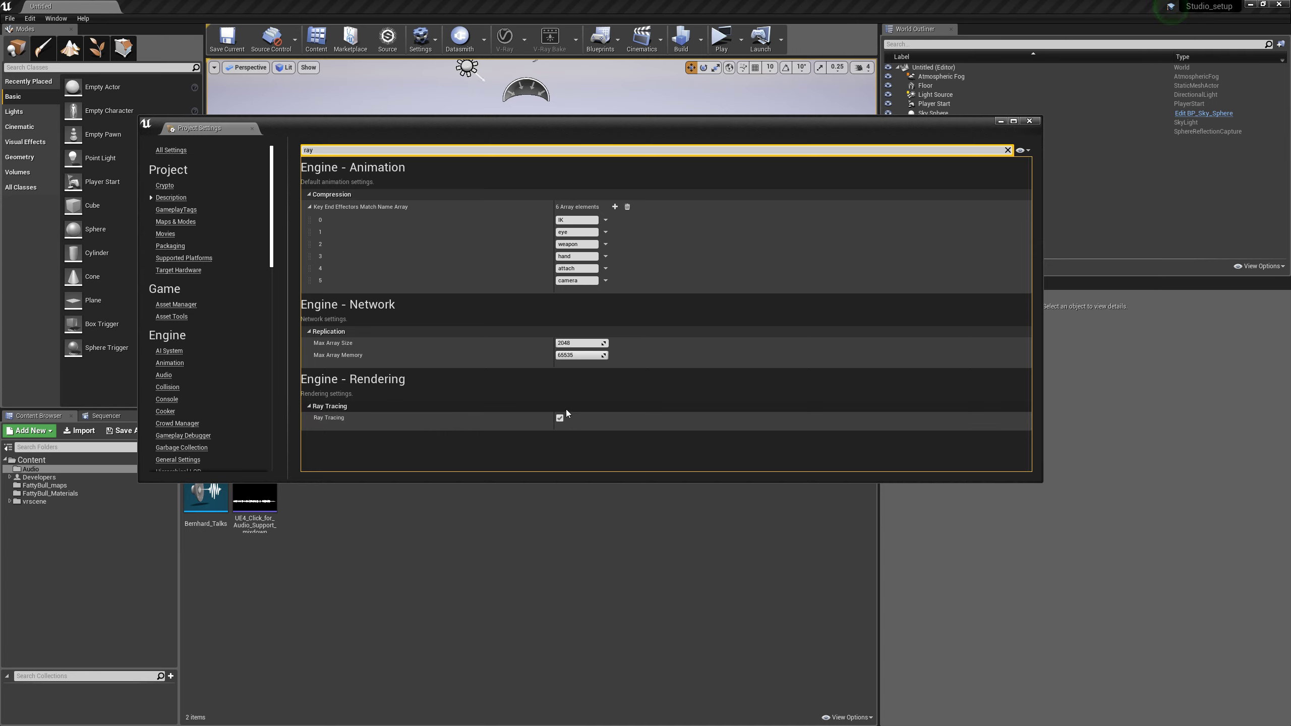
{"action": "left_click", "coordinate": [1029, 122]}
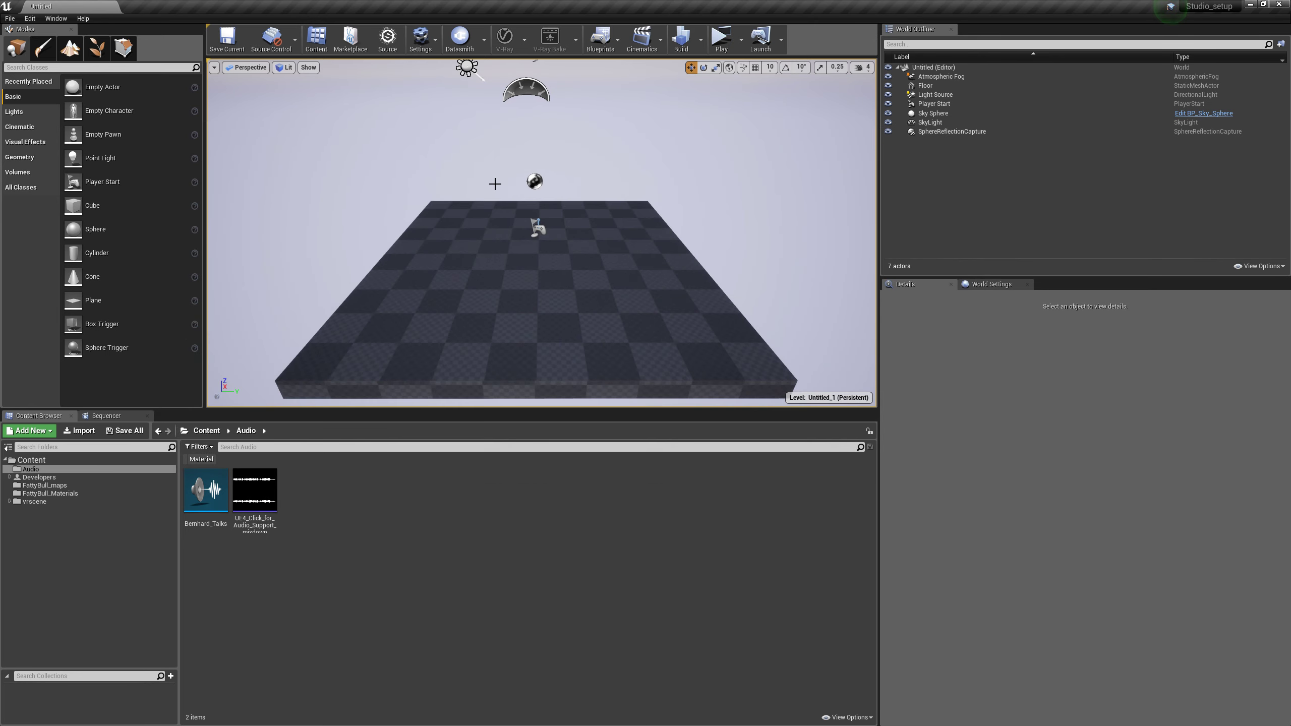
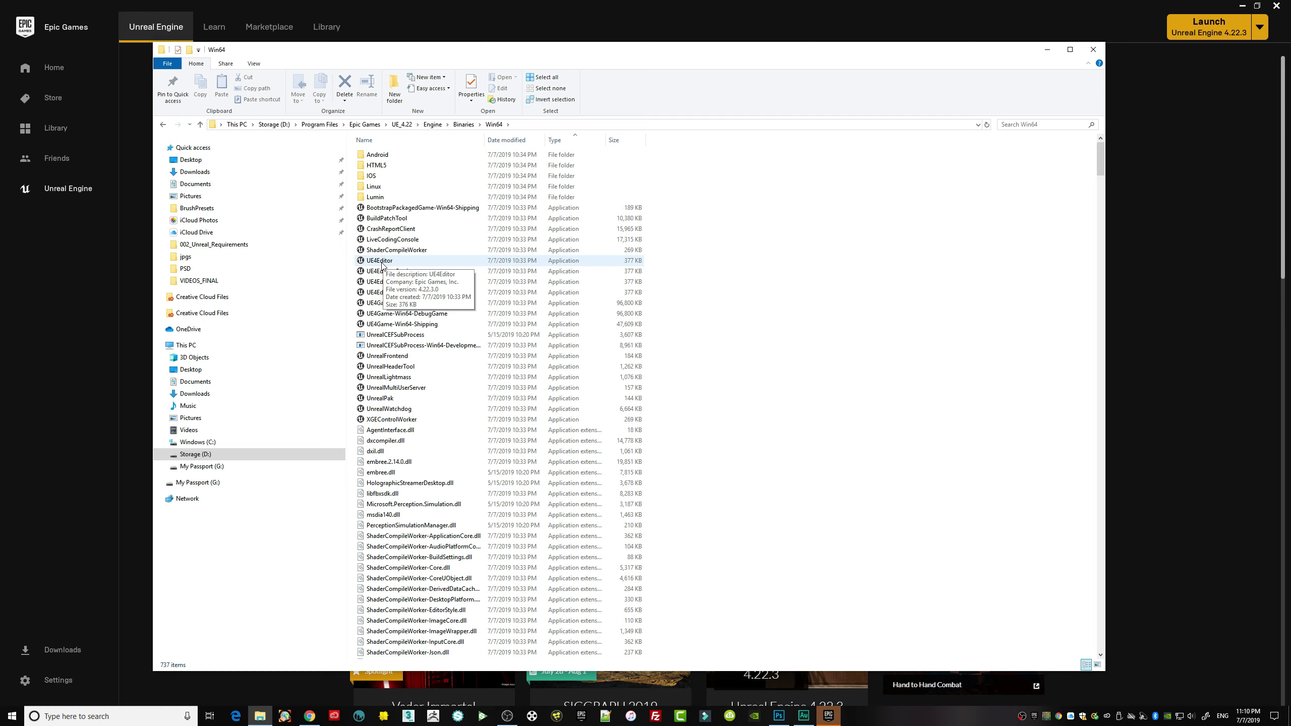
Minimize the launcher and move the Win64 folder window aside to uncover the UE4Editor shortcut on the desktop
{"action": "left_click", "coordinate": [1241, 7]}
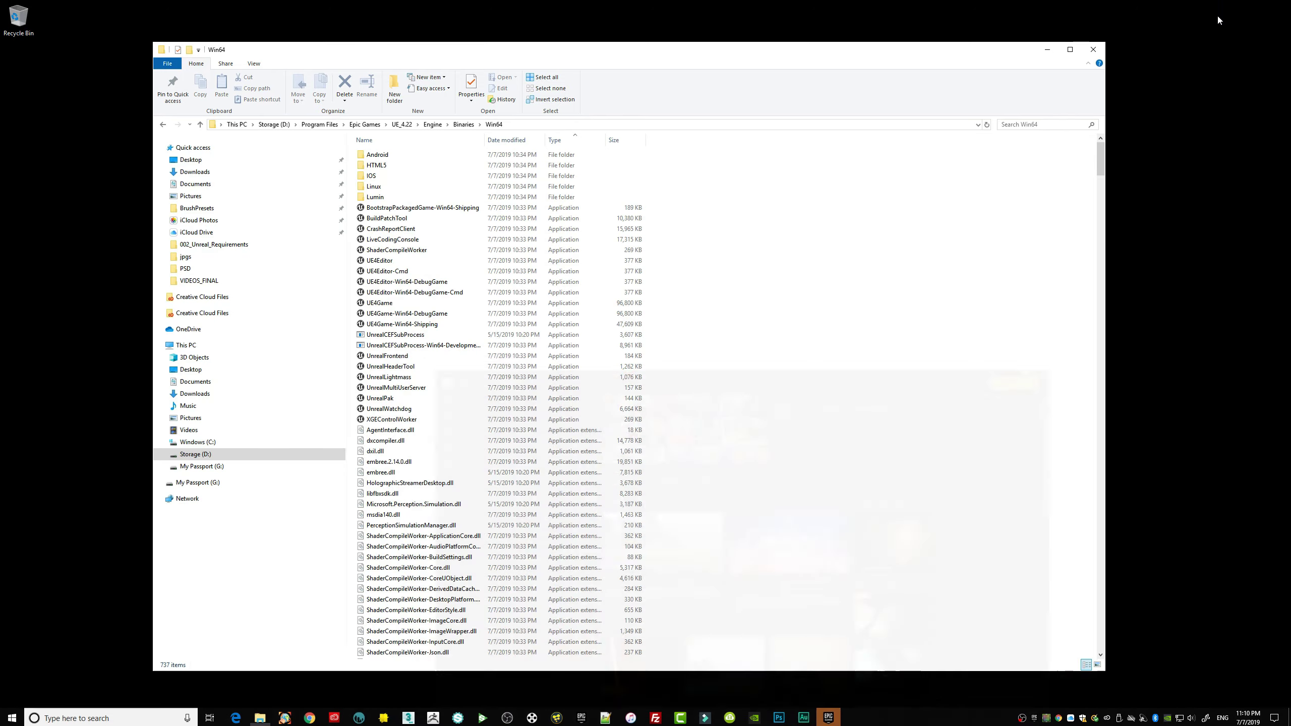
{"action": "left_click_drag", "start_coordinate": [683, 55], "coordinate": [1143, 43]}
{"action": "left_click_drag", "start_coordinate": [882, 44], "coordinate": [921, 40]}
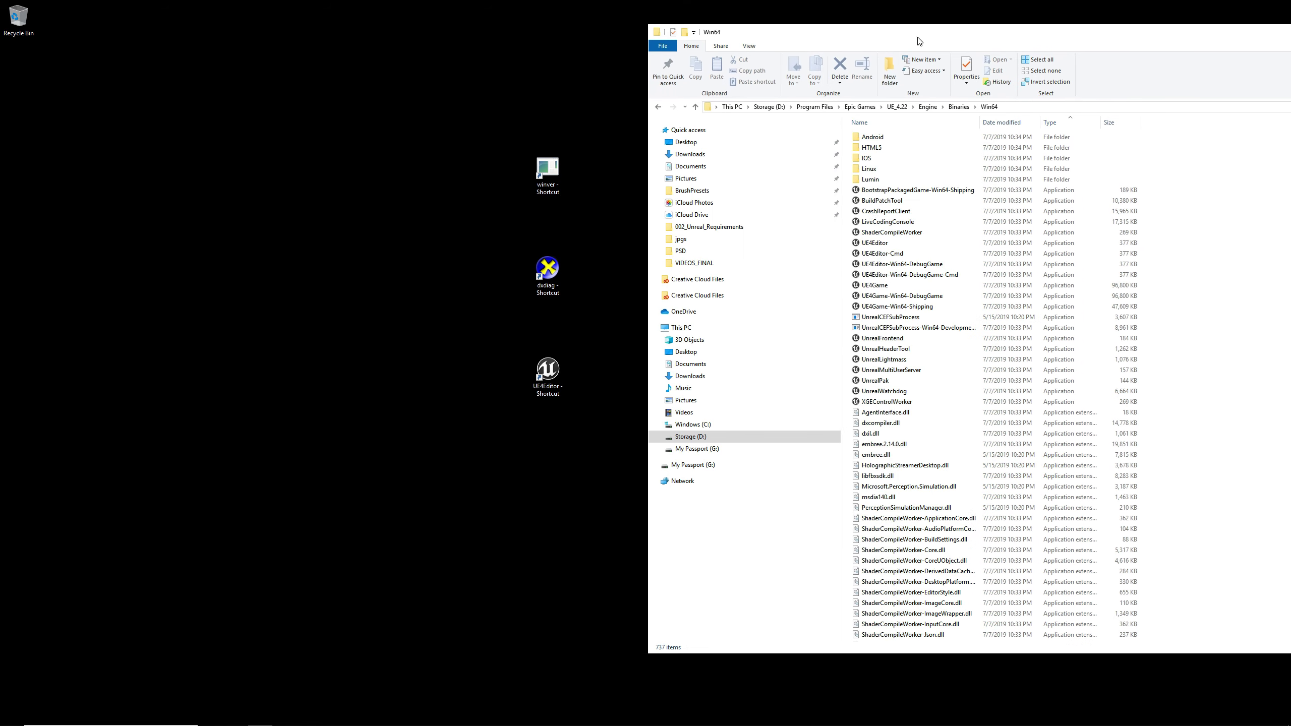
{"action": "right_click", "coordinate": [869, 288]}
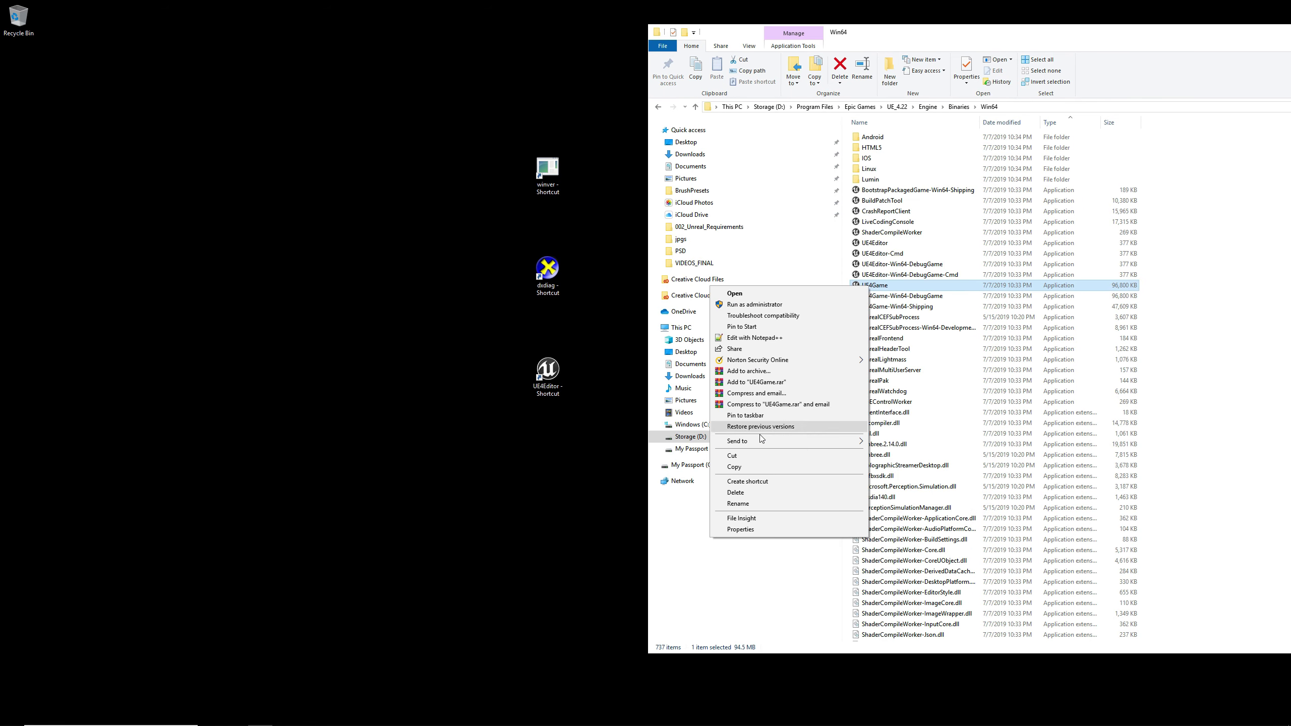
{"action": "left_click", "coordinate": [554, 419]}
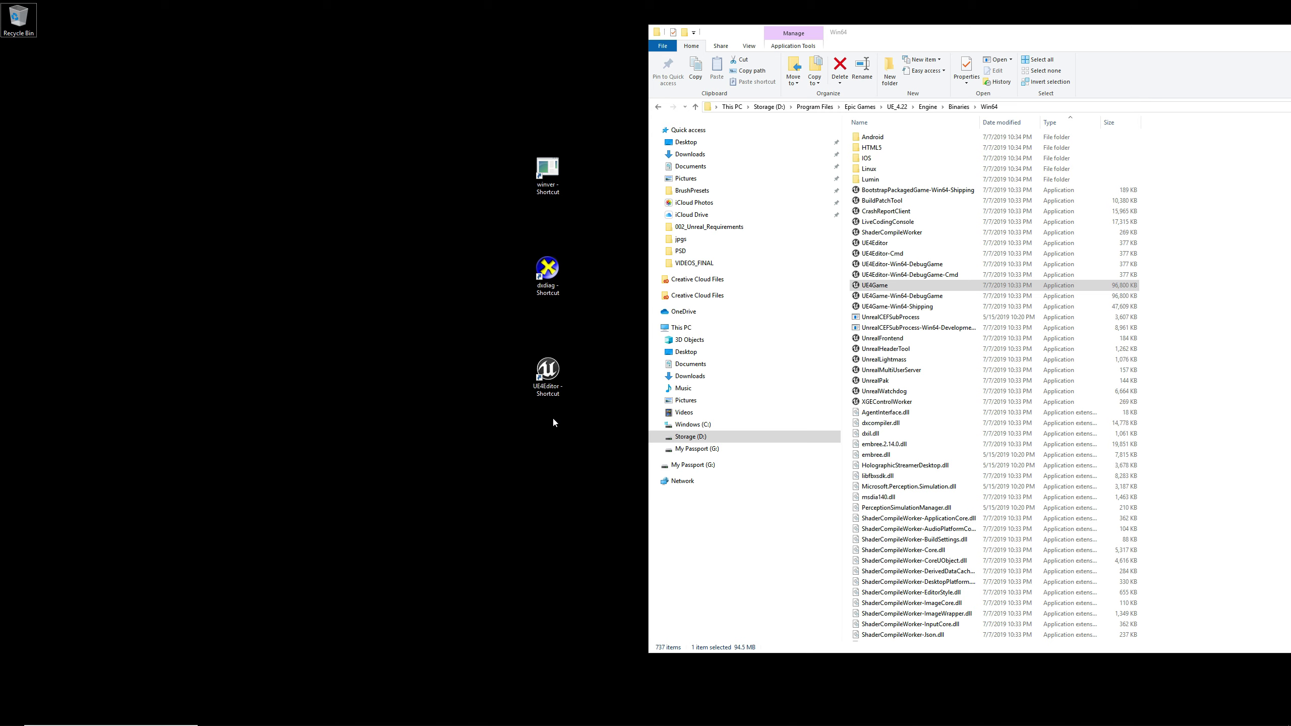
Examine the -dx12 argument after UE4Editor.exe in the UE4Editor shortcut's target, and close its properties with OK
{"action": "right_click", "coordinate": [549, 379]}
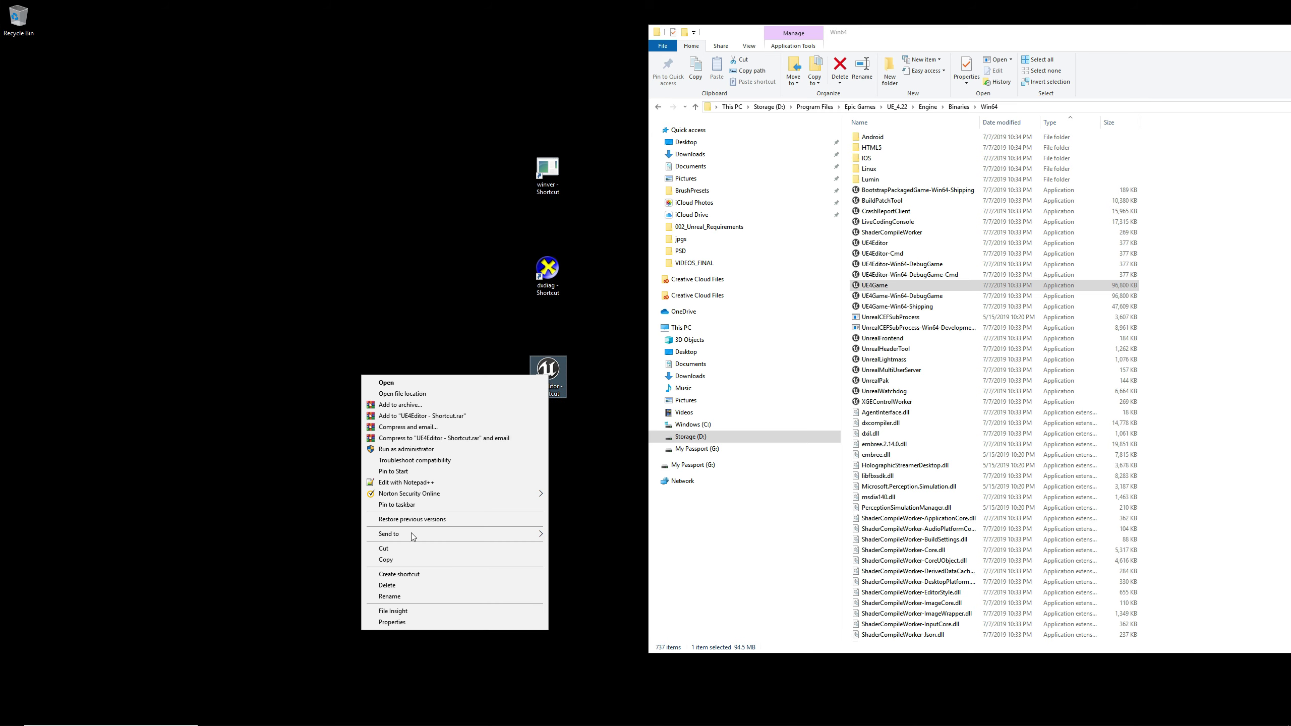
{"action": "left_click", "coordinate": [410, 622]}
{"action": "left_click_drag", "start_coordinate": [655, 382], "coordinate": [210, 258]}
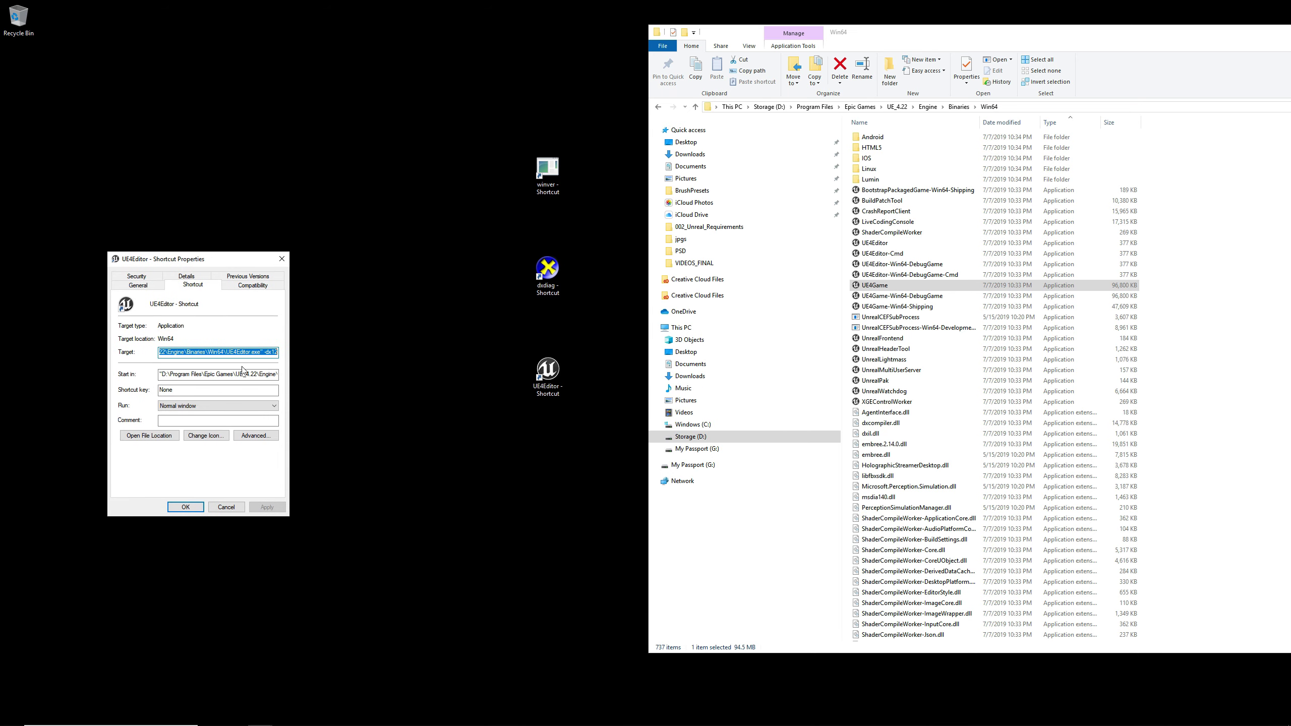
{"action": "left_click", "coordinate": [247, 352]}
{"action": "left_click_drag", "start_coordinate": [264, 352], "coordinate": [281, 353]}
{"action": "left_click_drag", "start_coordinate": [239, 266], "coordinate": [345, 234]}
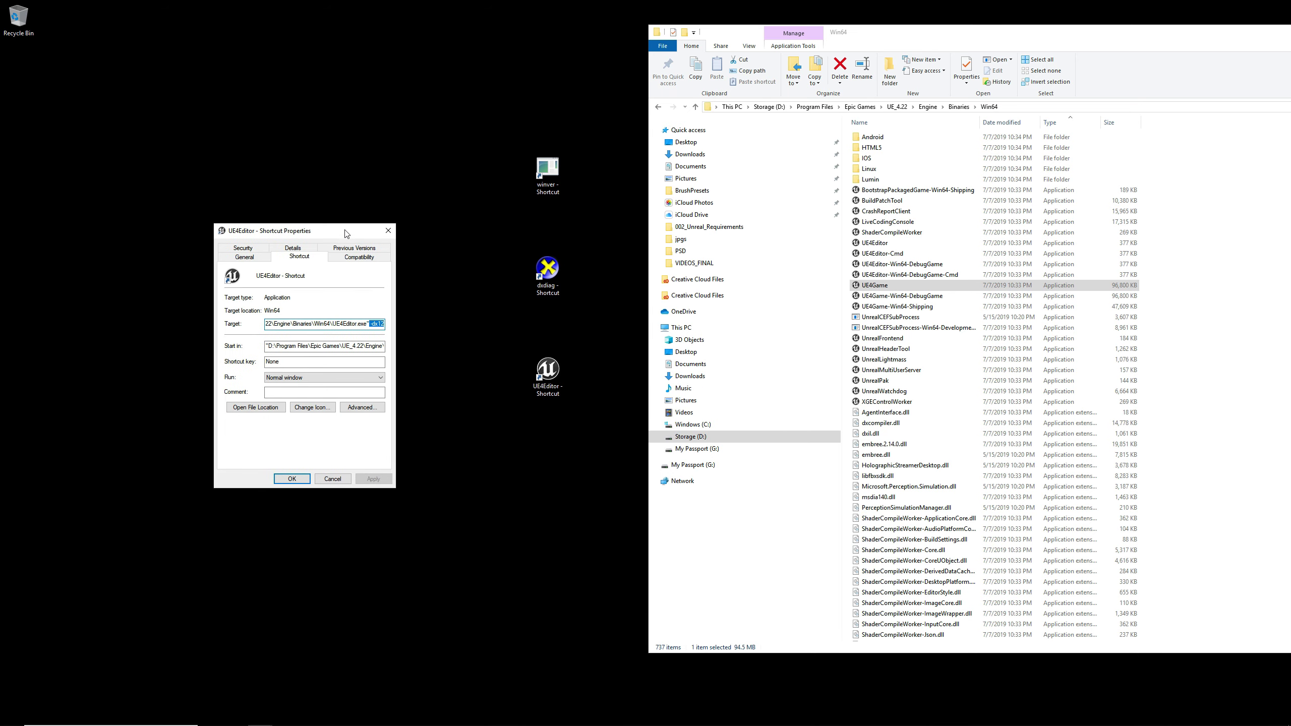
{"action": "left_click", "coordinate": [372, 327]}
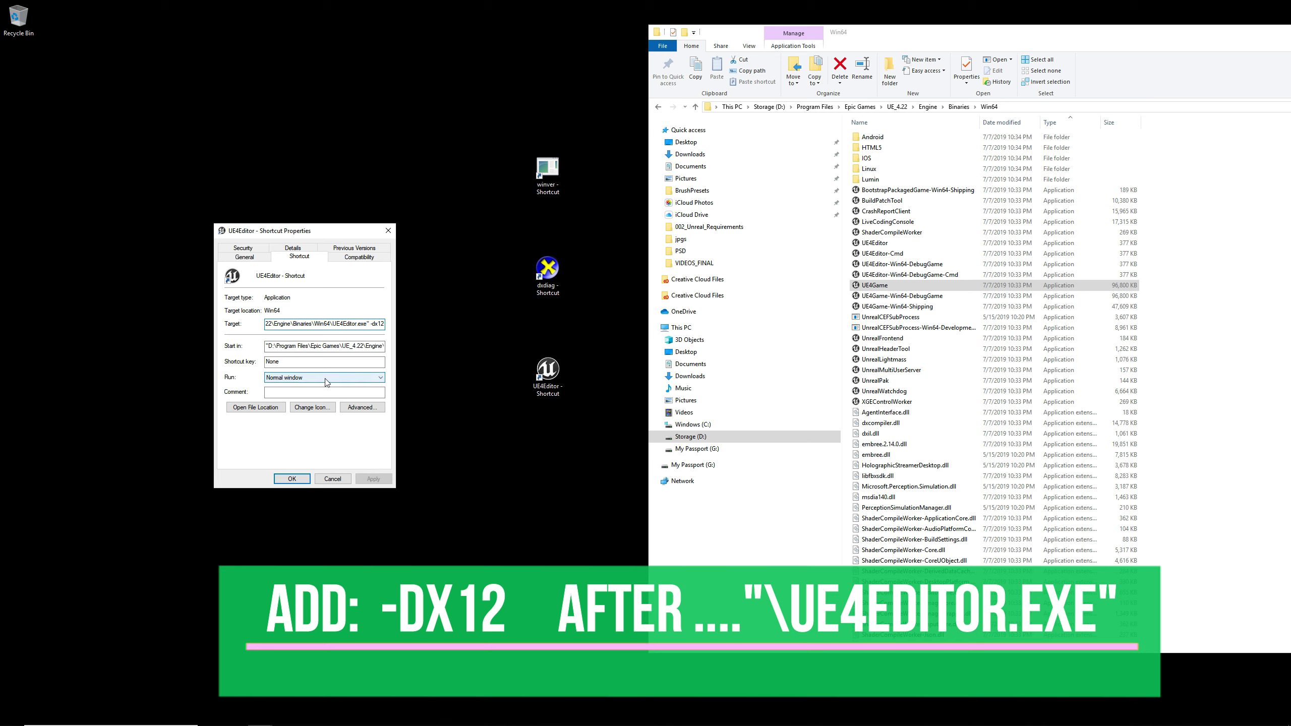
{"action": "left_click", "coordinate": [292, 479]}
Launch the editor from the UE4Editor desktop shortcut and minimize the Win64 folder window
{"action": "left_click", "coordinate": [546, 370]}
{"action": "double_click", "coordinate": [545, 371]}
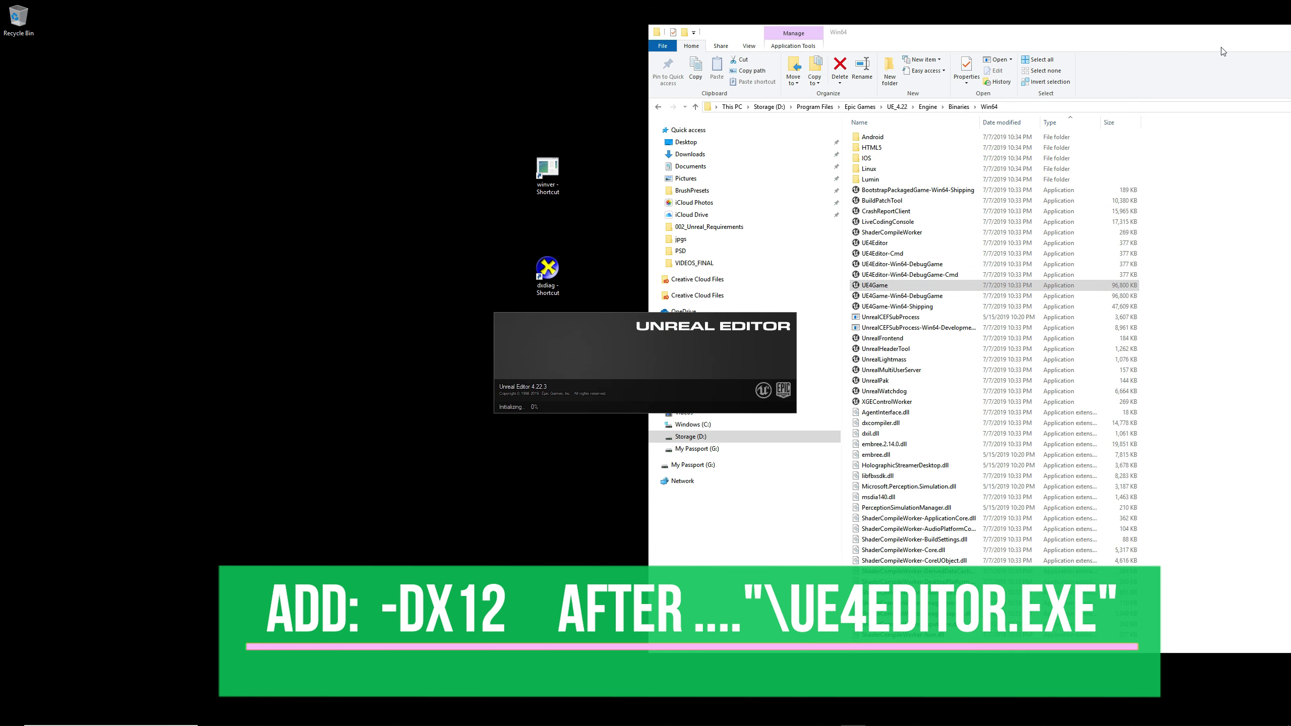
{"action": "left_click_drag", "start_coordinate": [1182, 35], "coordinate": [1016, 54]}
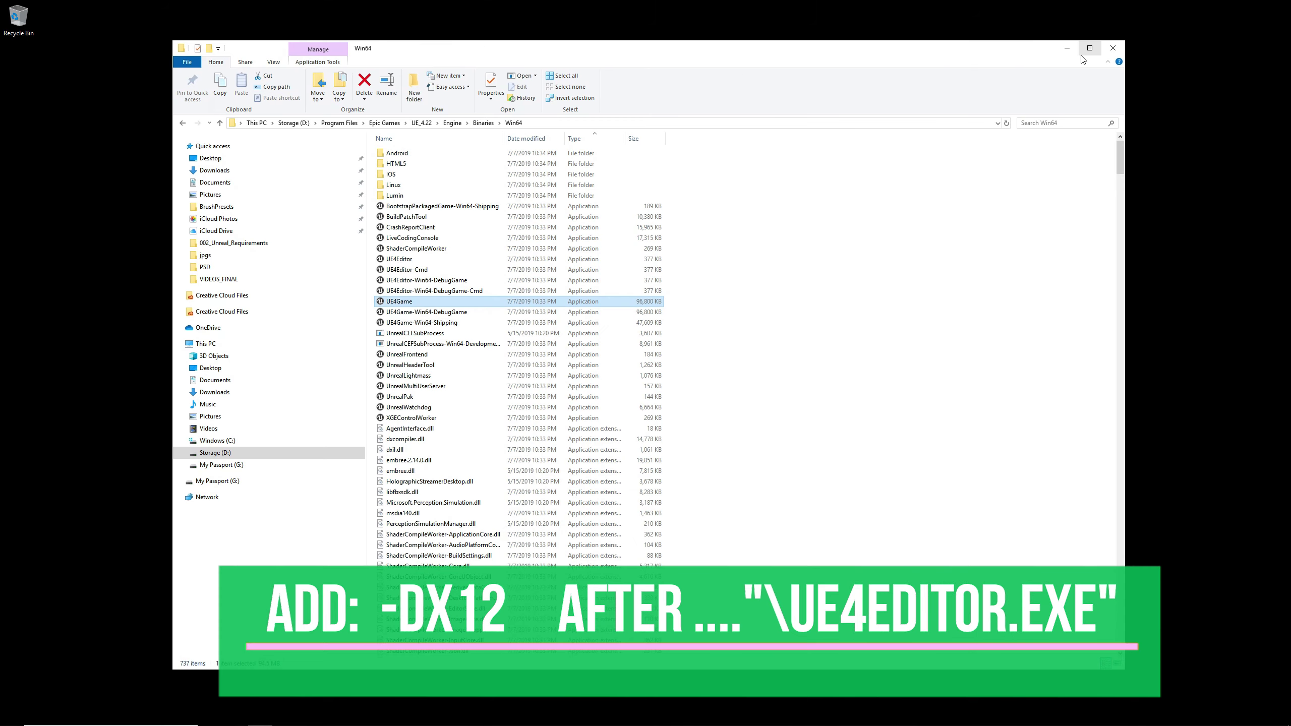
{"action": "left_click", "coordinate": [1067, 48]}
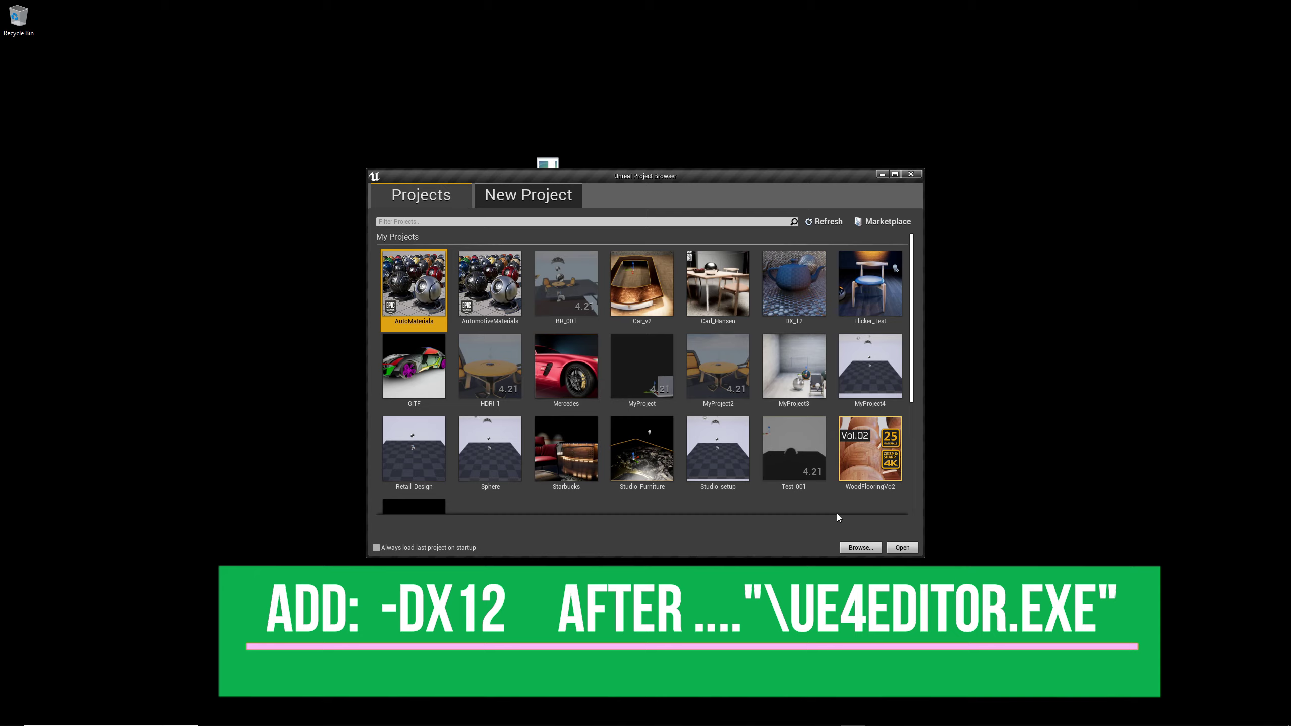
Open the Studio_setup project from the project browser and close the Message Log window
{"action": "left_click", "coordinate": [713, 458]}
{"action": "left_click", "coordinate": [900, 547]}
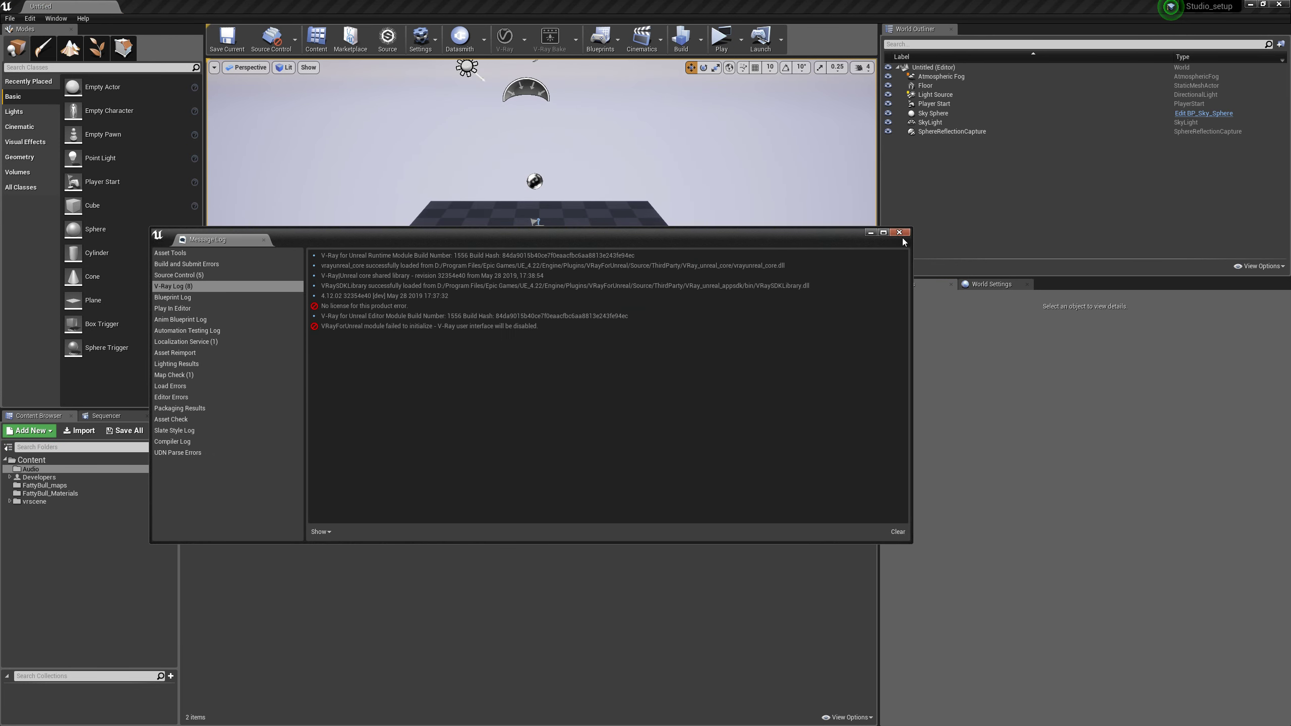
{"action": "left_click", "coordinate": [899, 233]}
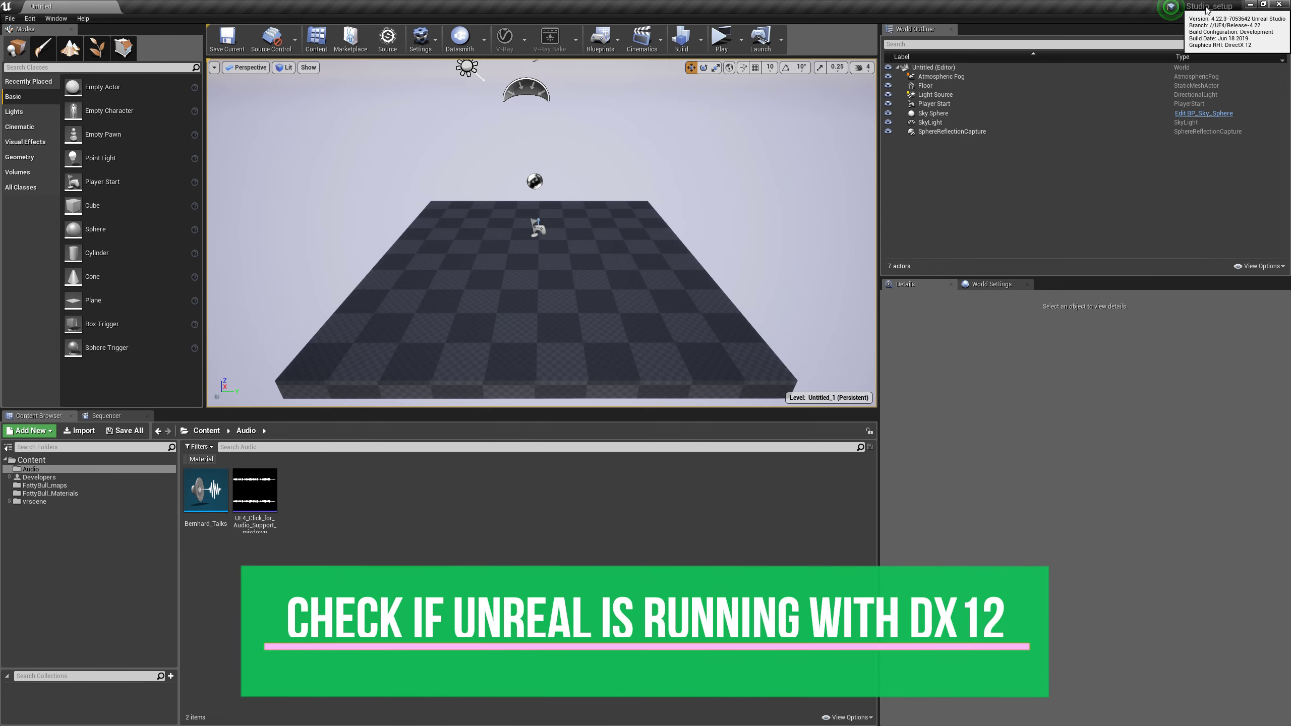
Check the Ray Tracing option in the Project Settings of the DirectX 12 session by searching for "ray"
{"action": "mouse_move", "coordinate": [1207, 13]}
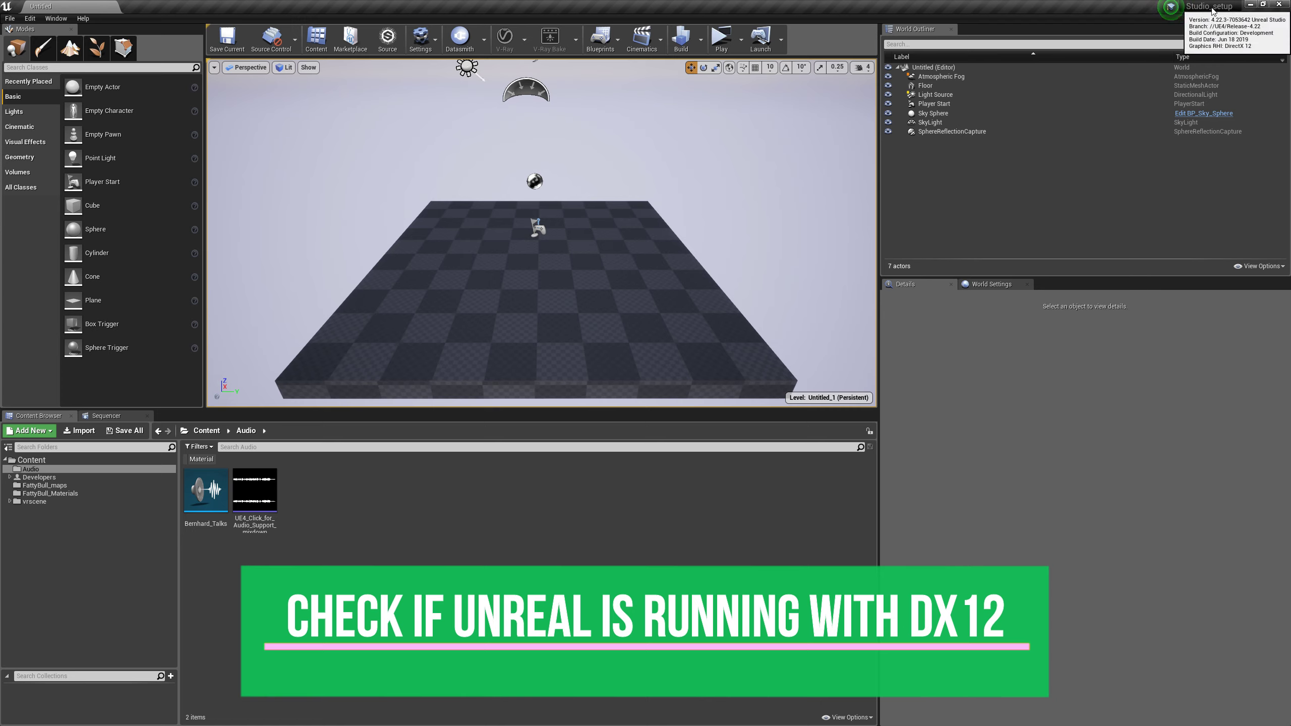
{"action": "left_click", "coordinate": [433, 47]}
{"action": "left_click", "coordinate": [444, 80]}
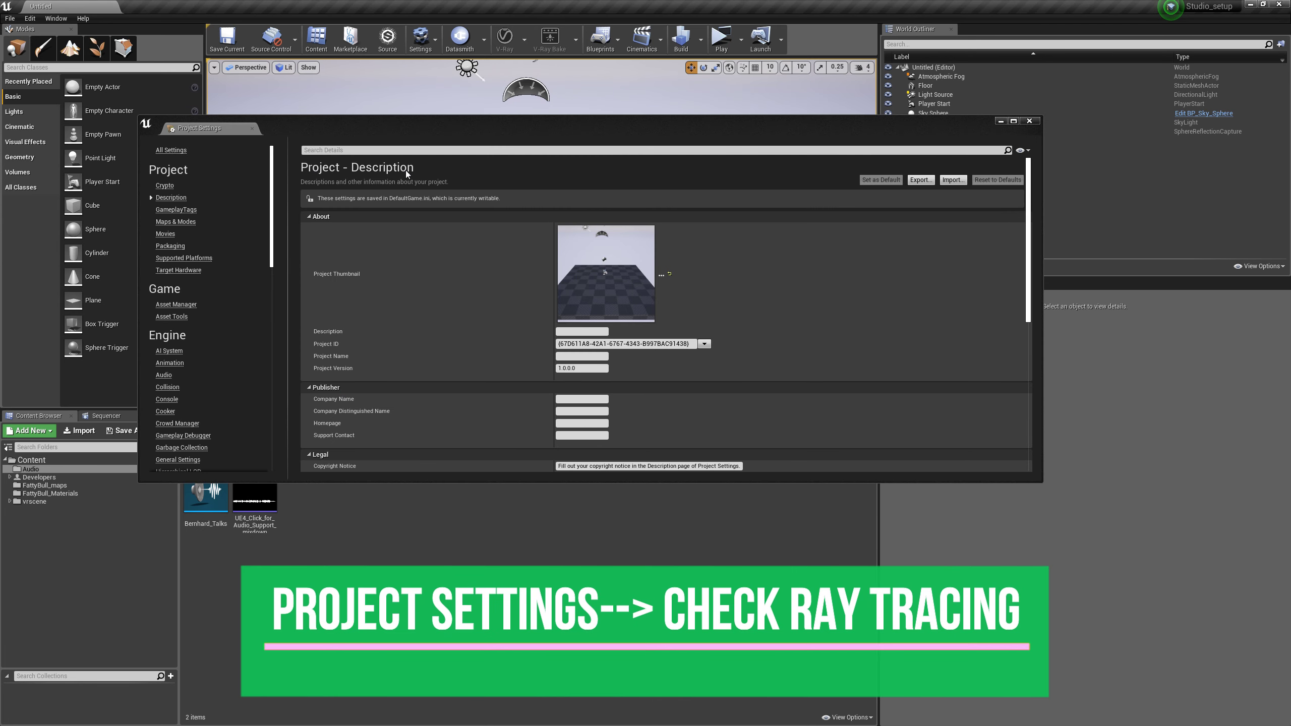
{"action": "left_click", "coordinate": [382, 149]}
{"action": "type", "text": "ray"}
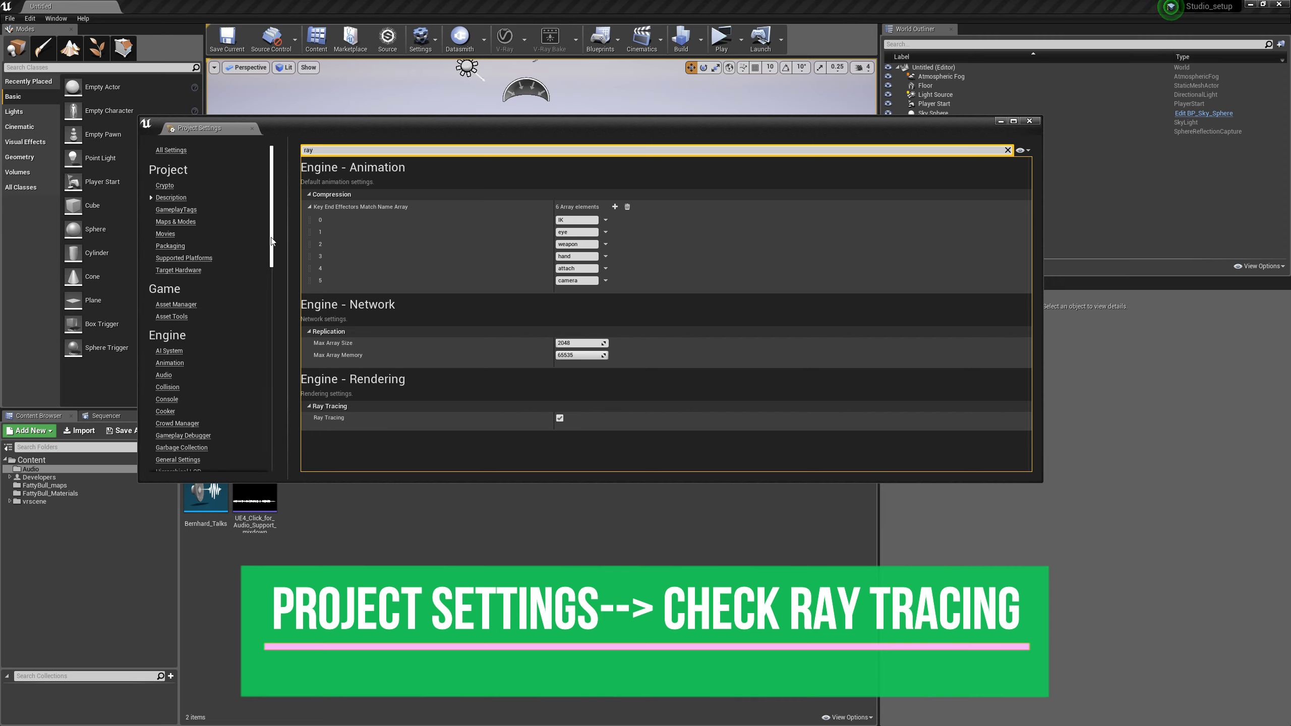
Look through the Engine Rendering settings for ray tracing, search for "ray" again, and close the Project Settings
{"action": "left_click_drag", "start_coordinate": [271, 242], "coordinate": [262, 346]}
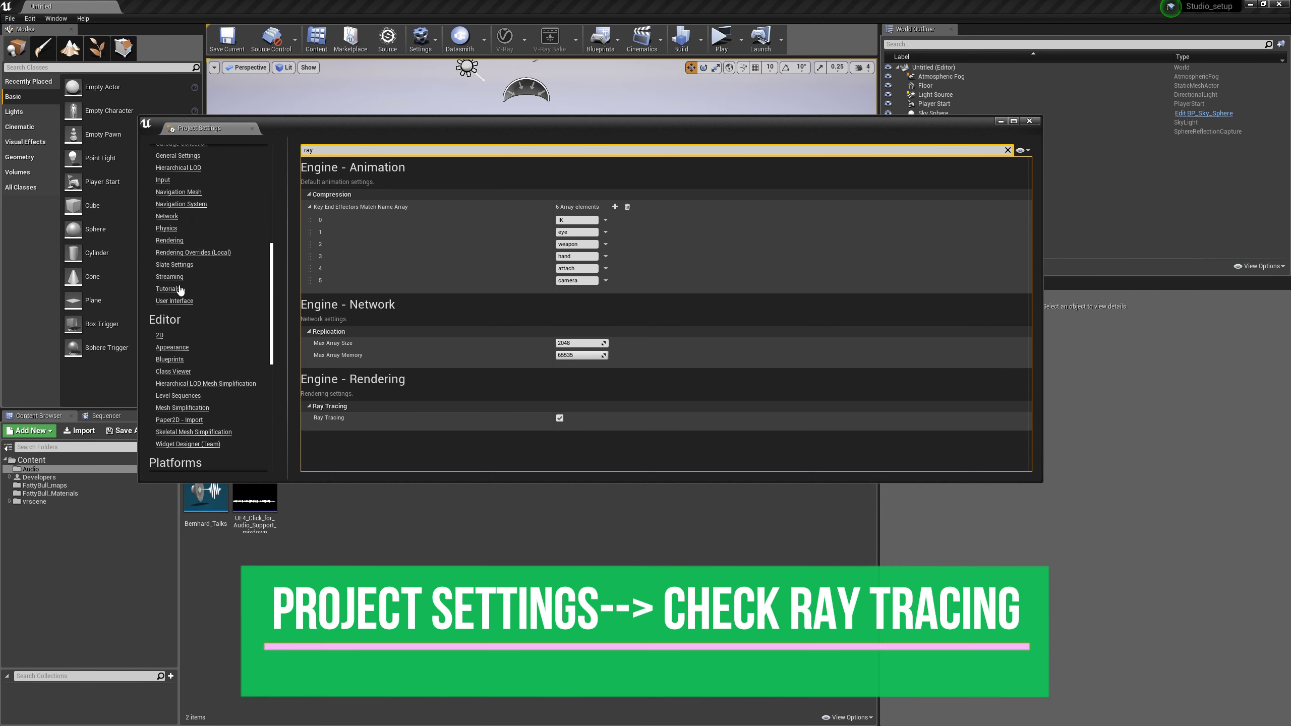
{"action": "left_click", "coordinate": [169, 240]}
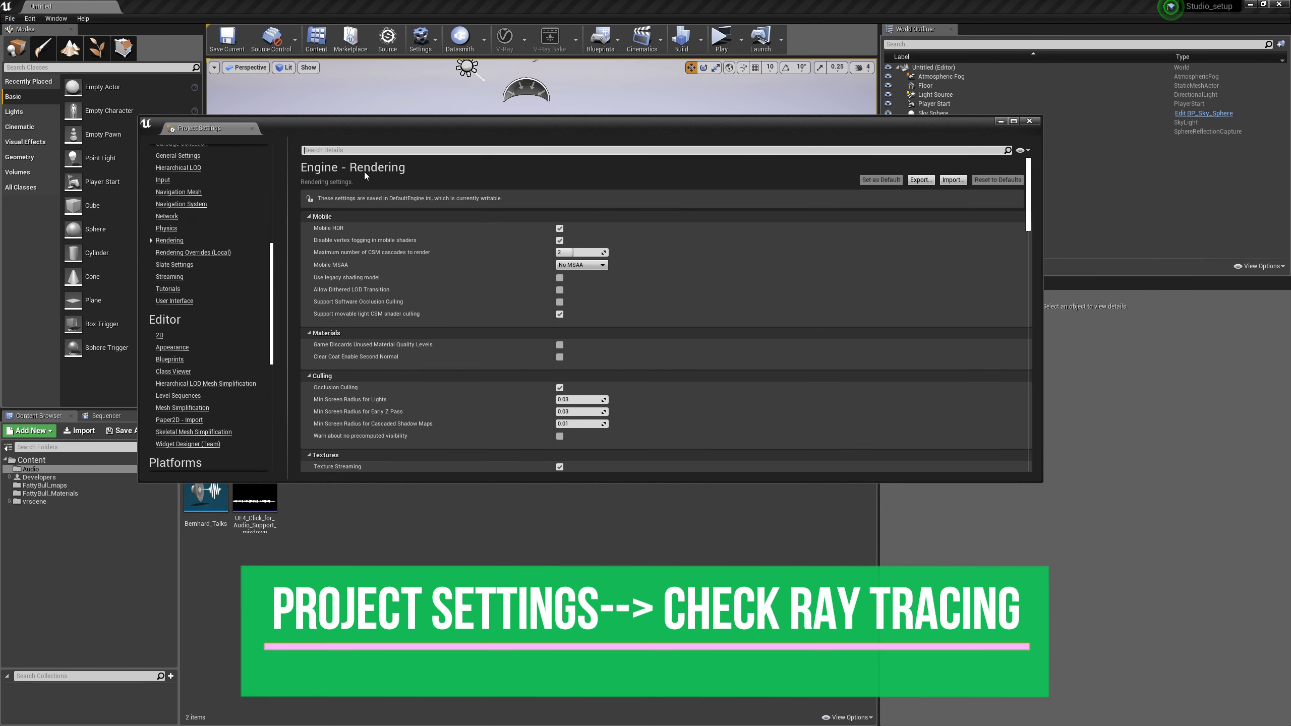
{"action": "scroll", "coordinate": [464, 380], "scroll_direction": "down", "scroll_amount": 5}
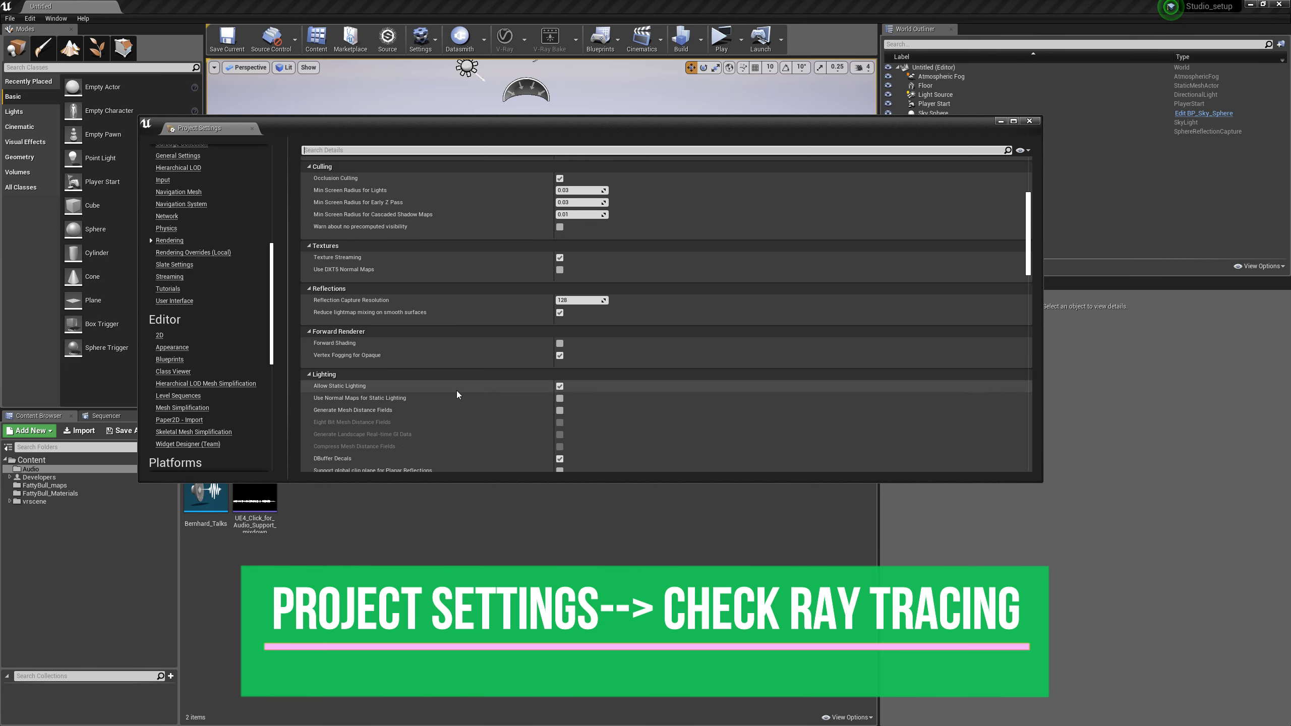
{"action": "scroll", "coordinate": [457, 381], "scroll_direction": "down", "scroll_amount": 3}
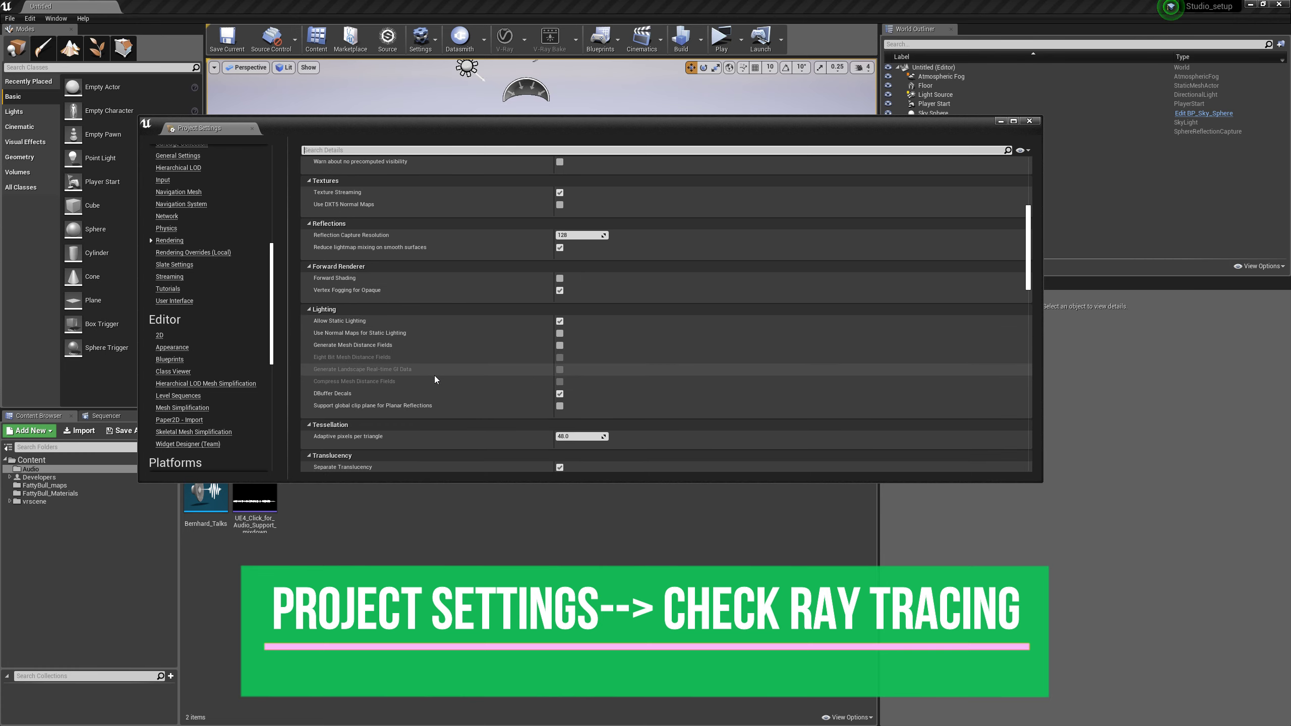
{"action": "scroll", "coordinate": [434, 375], "scroll_direction": "down", "scroll_amount": 10}
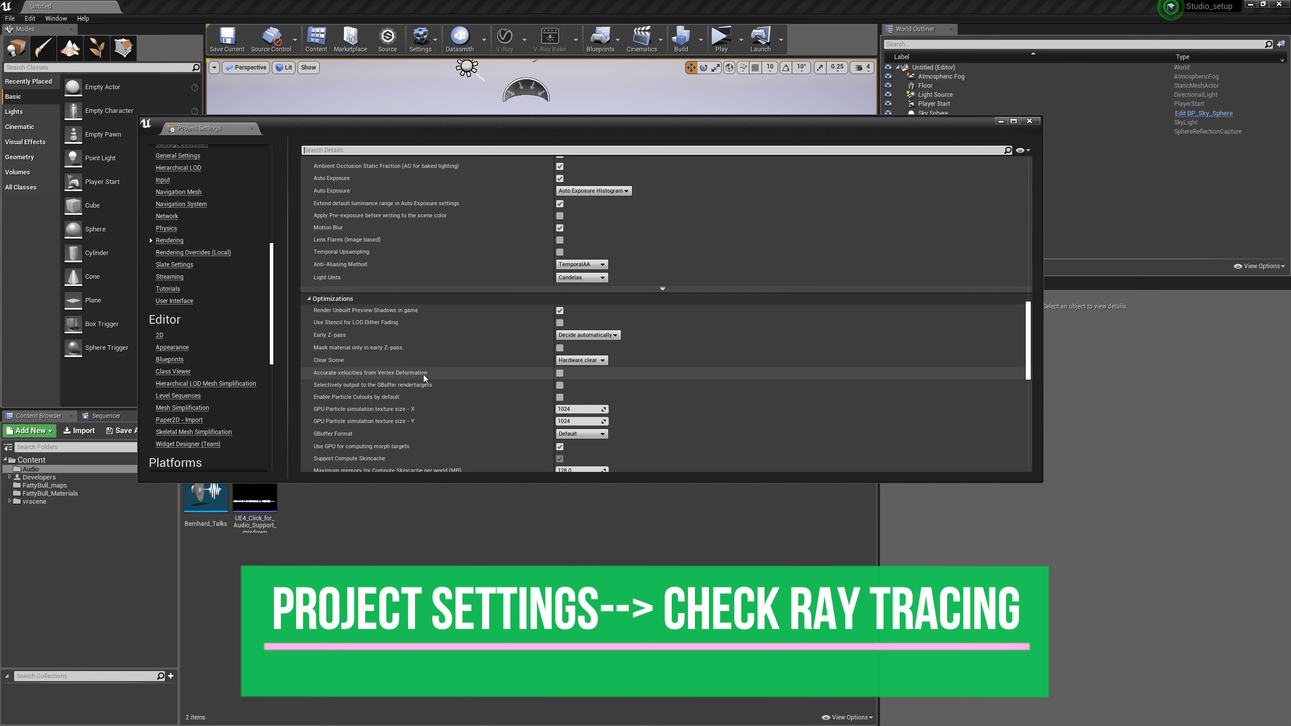
{"action": "scroll", "coordinate": [423, 374], "scroll_direction": "down", "scroll_amount": 3}
{"action": "left_click", "coordinate": [356, 150]}
{"action": "type", "text": "ray"}
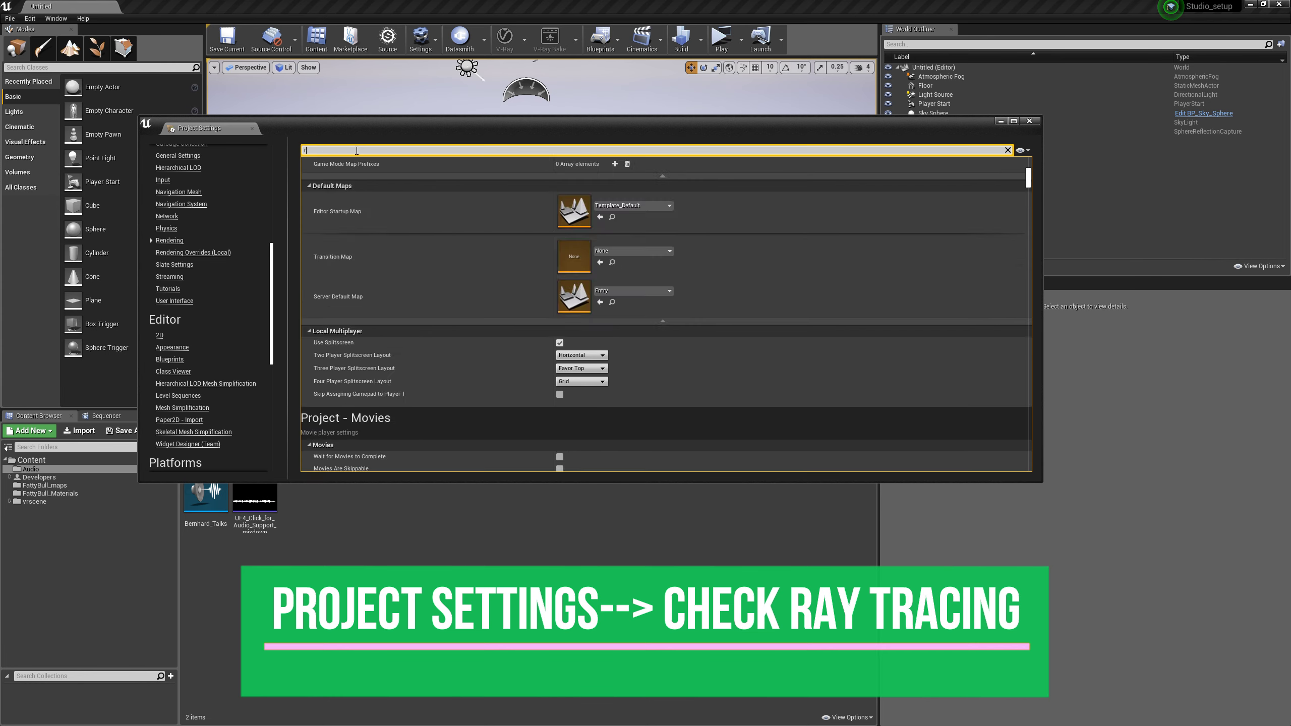
{"action": "left_click", "coordinate": [1029, 120]}
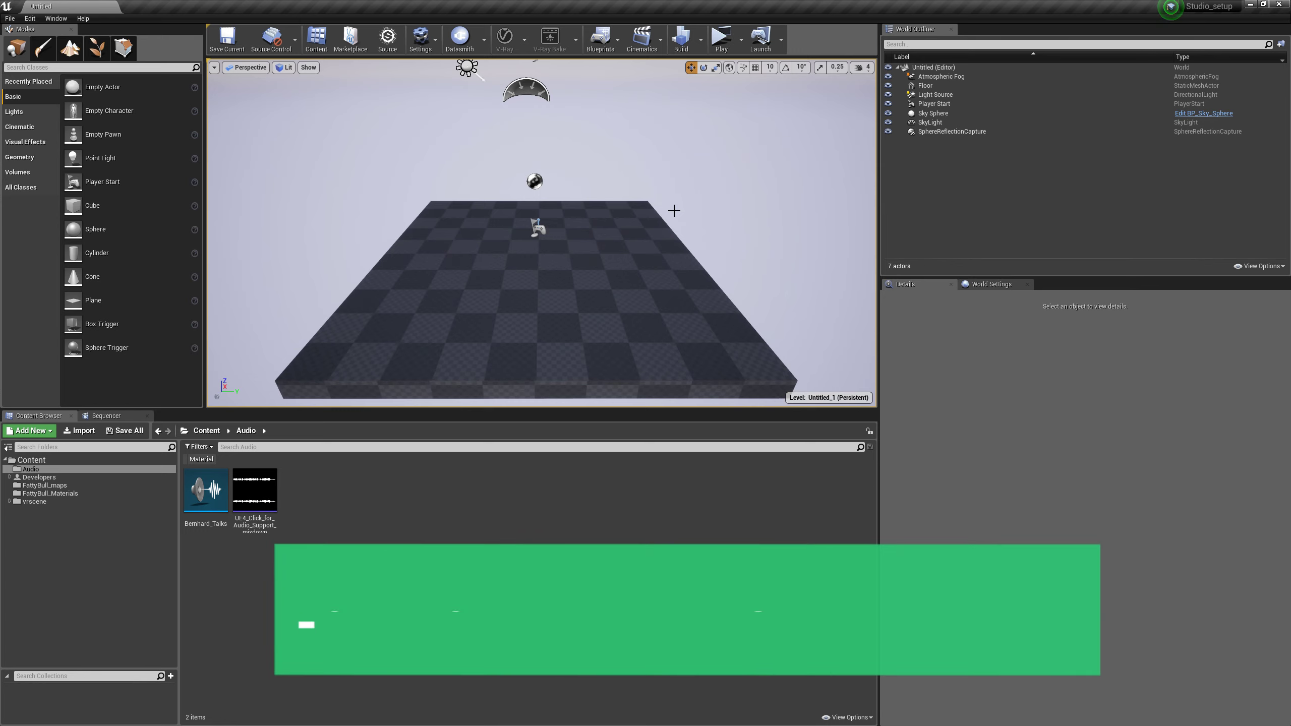
Open the One_Chair_001 level in the Studio_setup project
{"action": "left_click", "coordinate": [10, 18]}
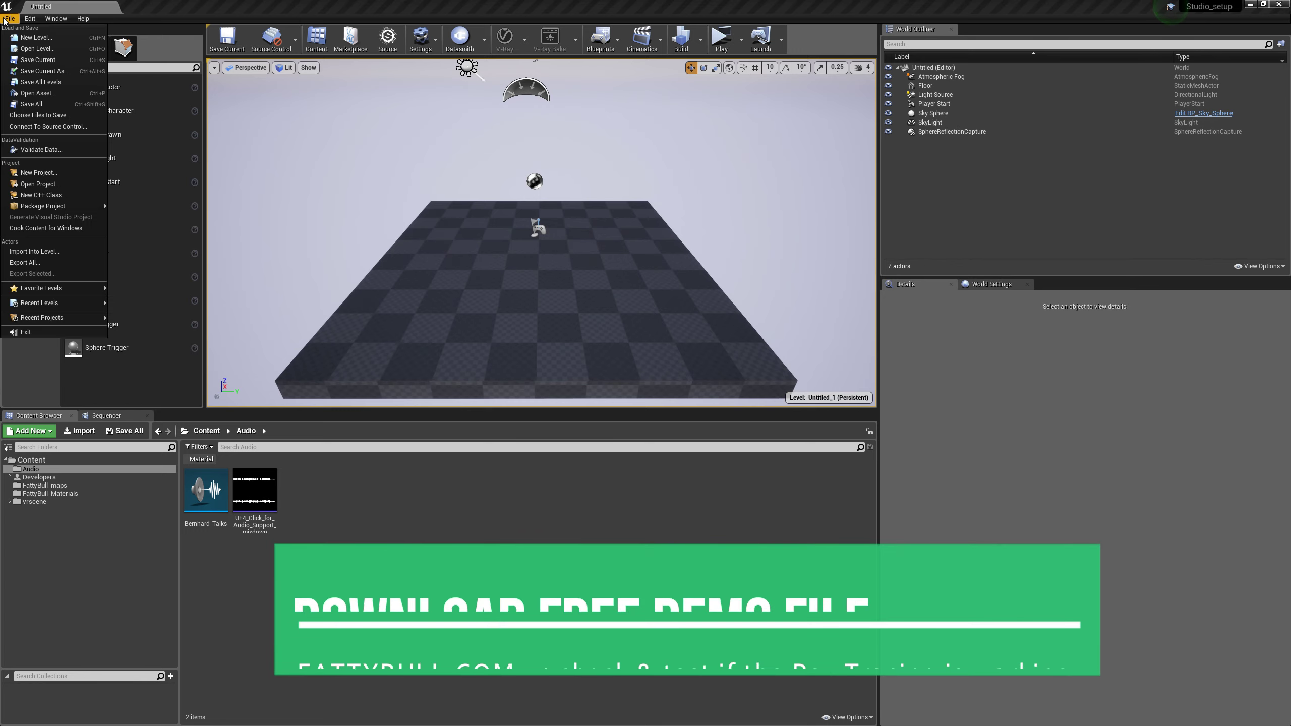
{"action": "left_click", "coordinate": [31, 51]}
{"action": "double_click", "coordinate": [697, 237]}
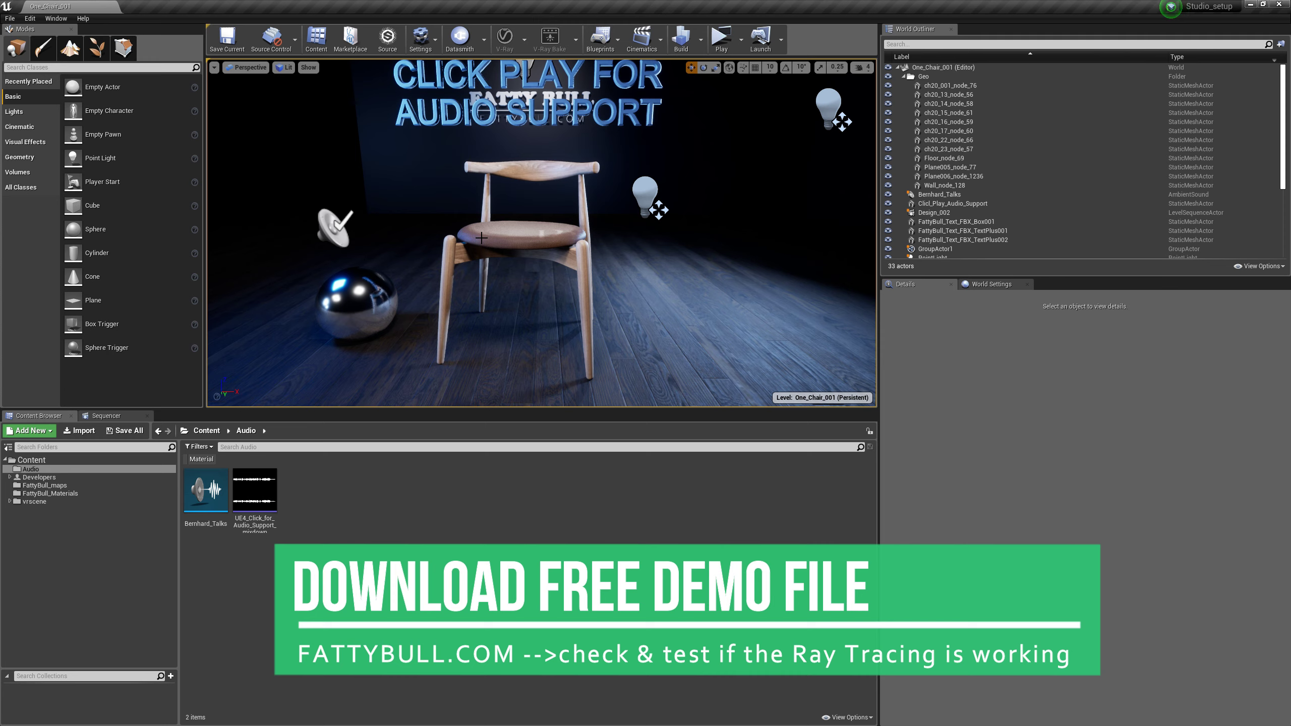
Hide the editor icons with Game View and examine the chair, the chrome sphere and the Fatty Bull wall lettering
{"action": "key", "text": "g"}
{"action": "mouse_move", "coordinate": [481, 237]}
{"action": "right_mouse_down"}
{"action": "mouse_move", "coordinate": [475, 292]}
{"action": "mouse_move", "coordinate": [475, 254]}
{"action": "right_mouse_up"}
{"action": "right_click_drag", "start_coordinate": [522, 202], "coordinate": [498, 284]}
{"action": "right_click_drag", "start_coordinate": [384, 313], "coordinate": [391, 313]}
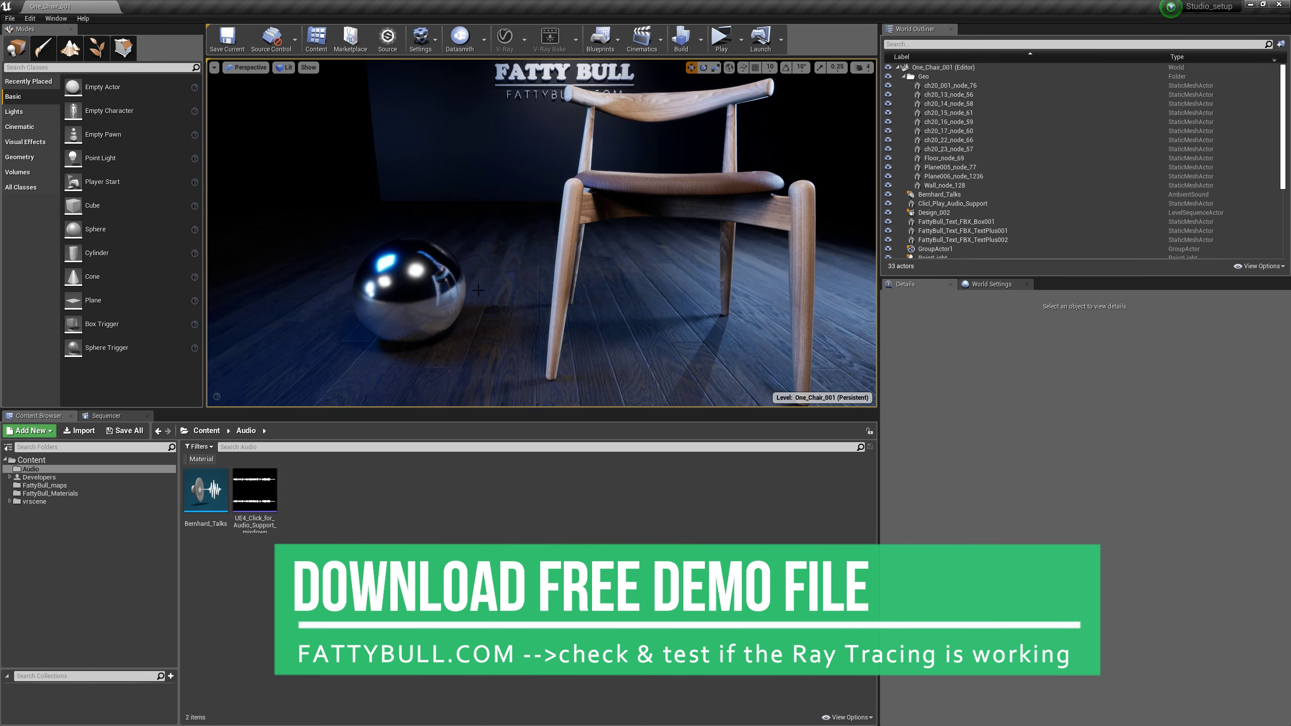
{"action": "right_click_drag", "start_coordinate": [478, 291], "coordinate": [527, 222]}
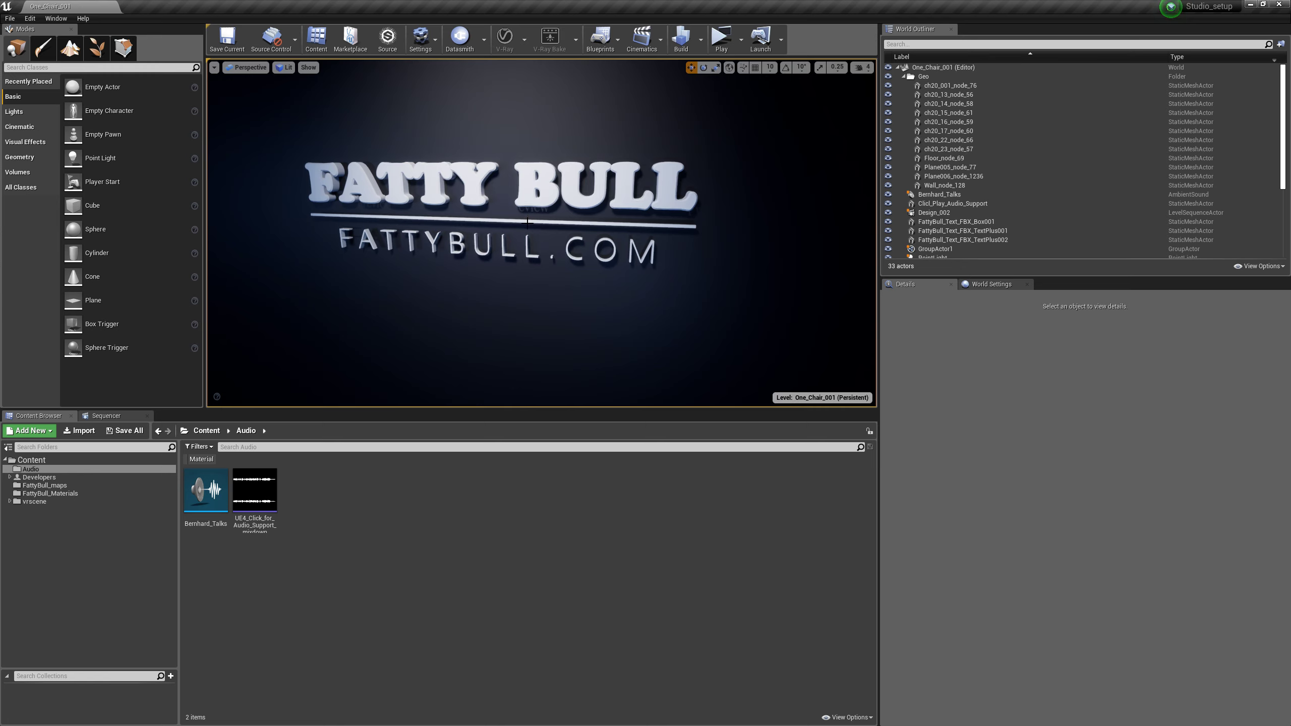